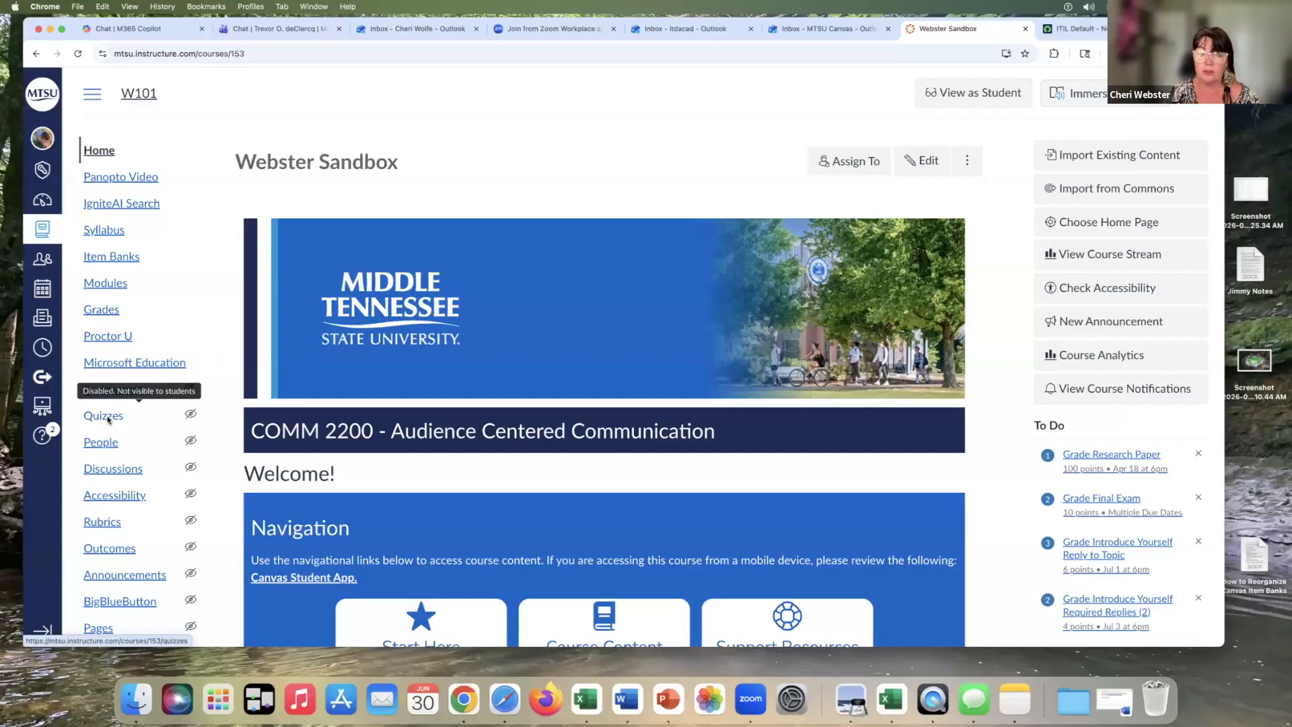
Open the course gradebook and scroll across its assignment columns
{"action": "left_click", "coordinate": [111, 470]}
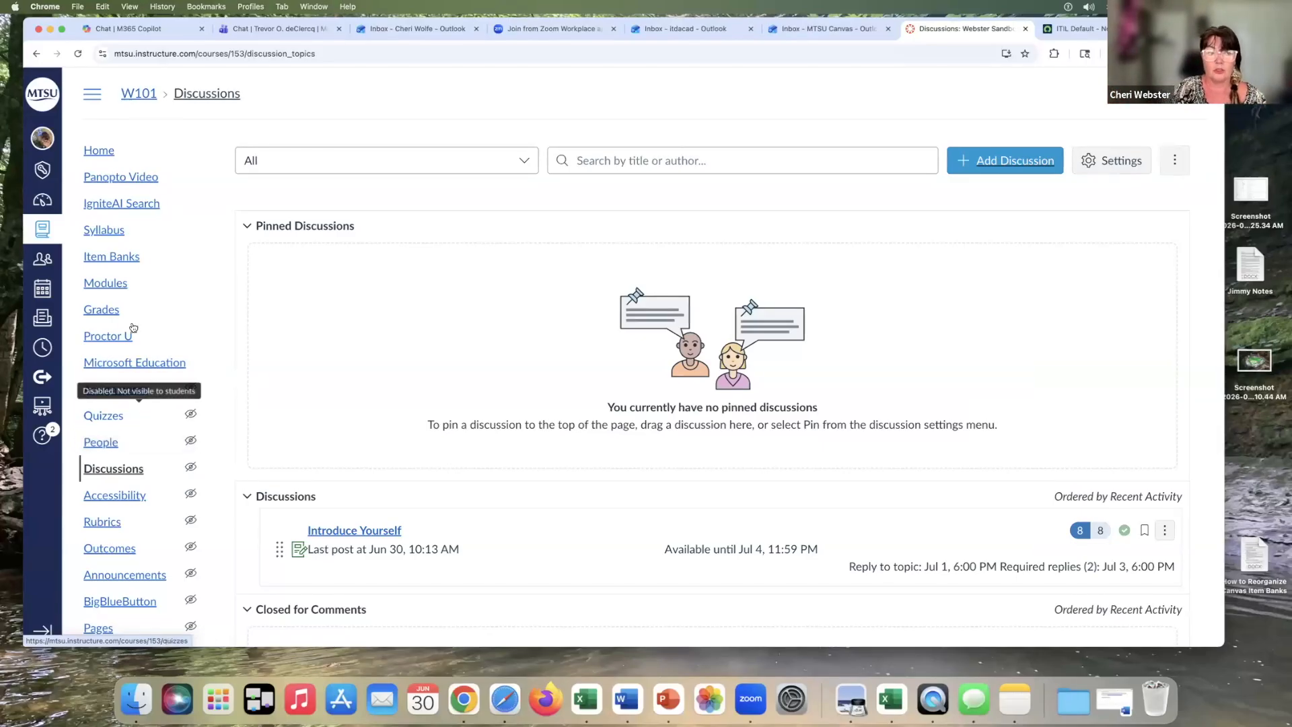
{"action": "left_click", "coordinate": [99, 310]}
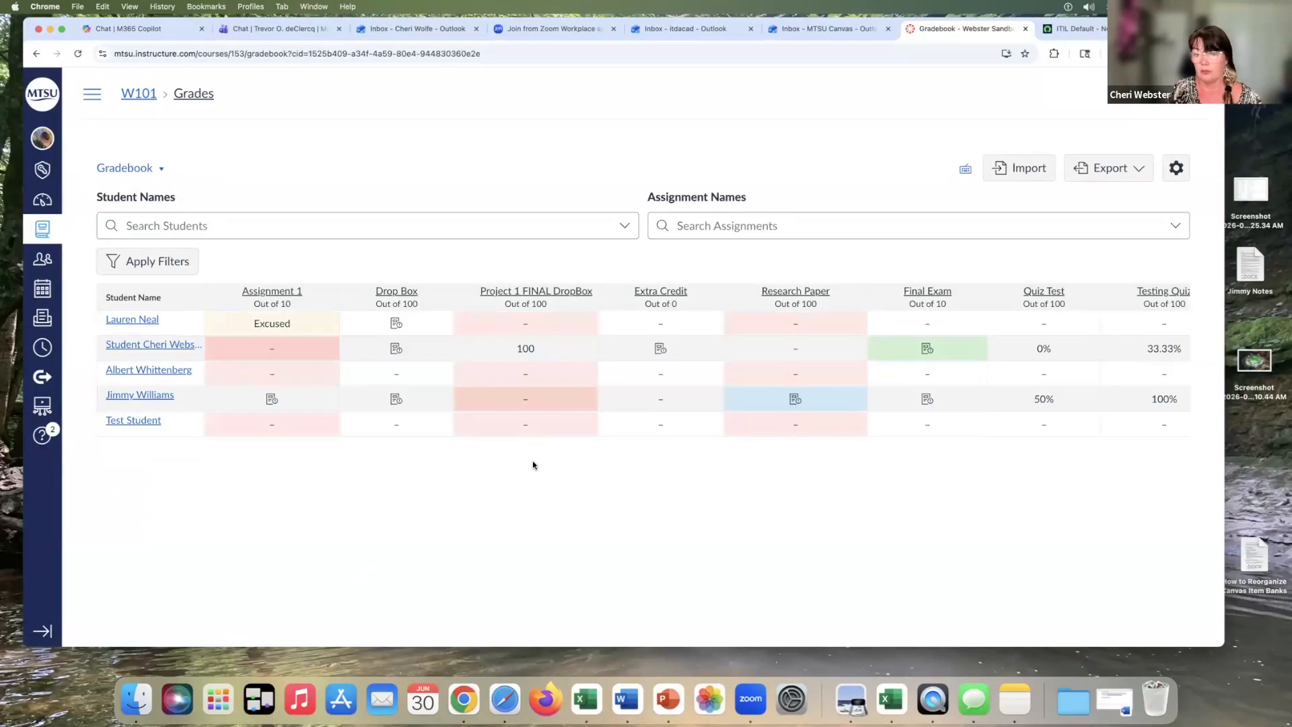
{"action": "scroll", "coordinate": [533, 465], "scroll_direction": "right", "scroll_amount": 10}
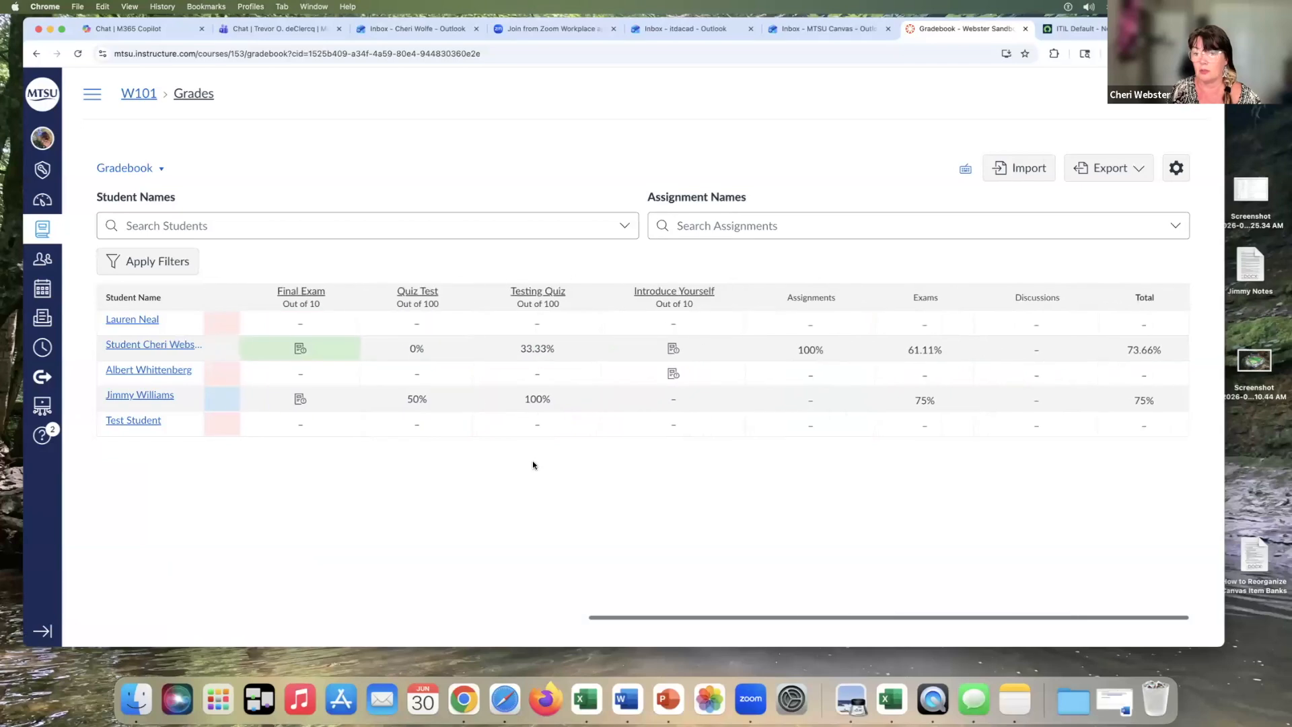
{"action": "scroll", "coordinate": [533, 465], "scroll_direction": "left", "scroll_amount": 10}
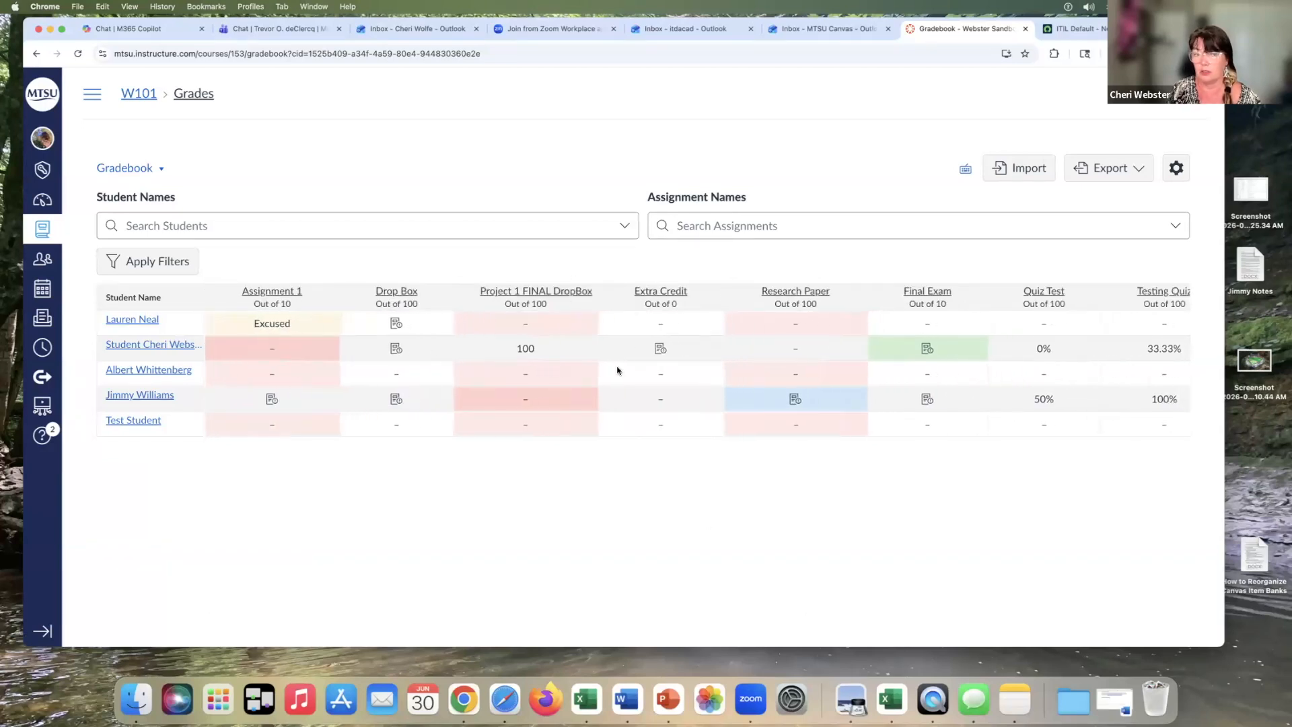
Open the course's Assignments page and review the assignment groups and their items
{"action": "left_click", "coordinate": [92, 94]}
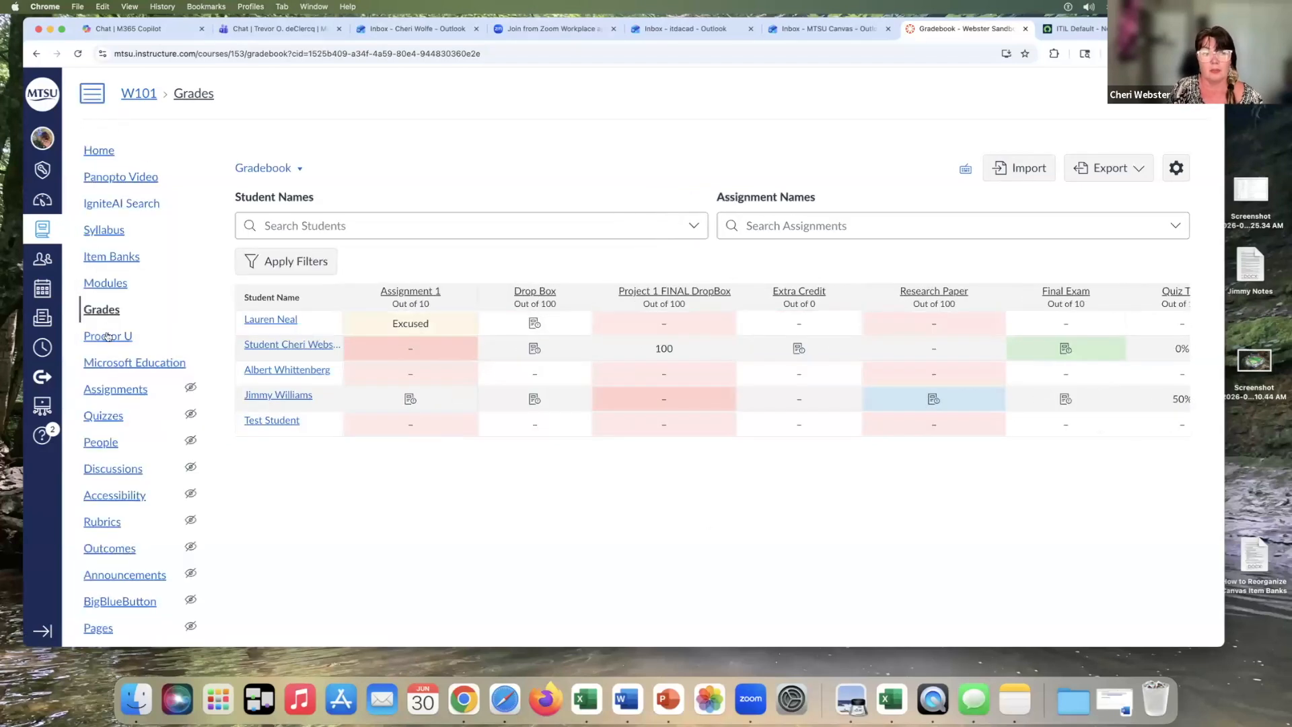
{"action": "left_click", "coordinate": [114, 391]}
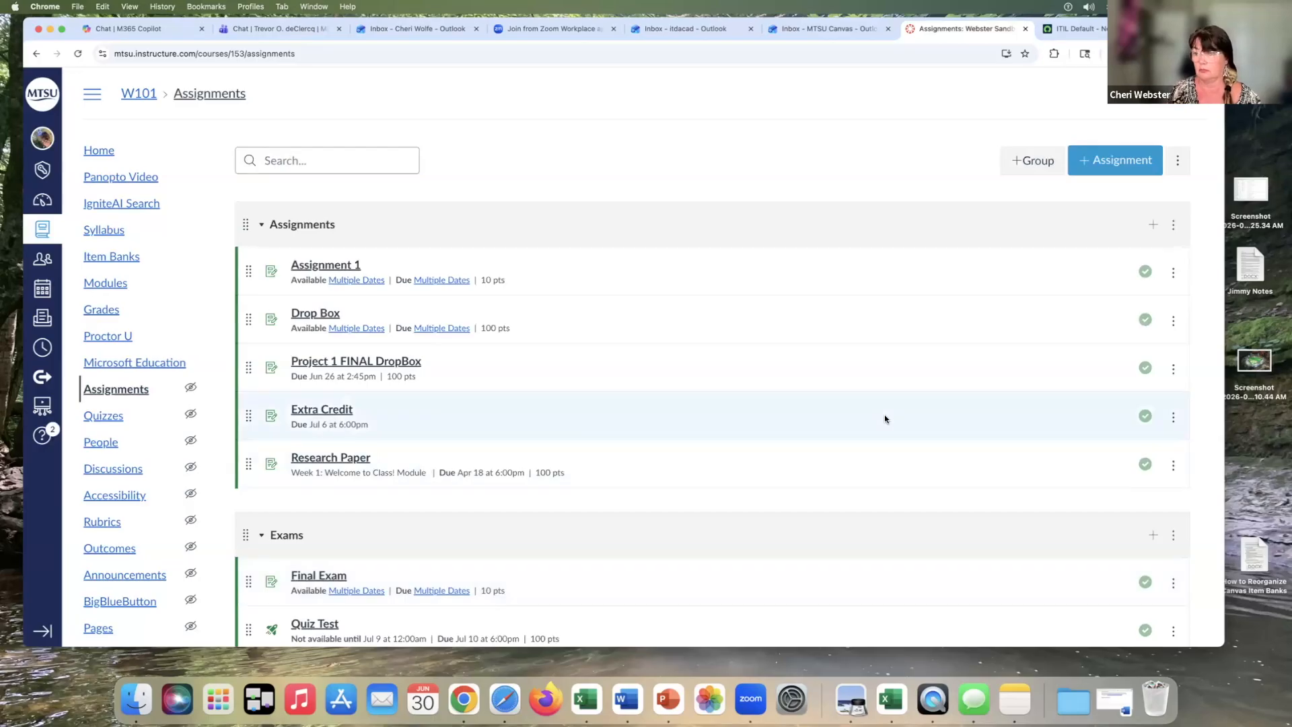
{"action": "scroll", "coordinate": [884, 419], "scroll_direction": "down", "scroll_amount": 5}
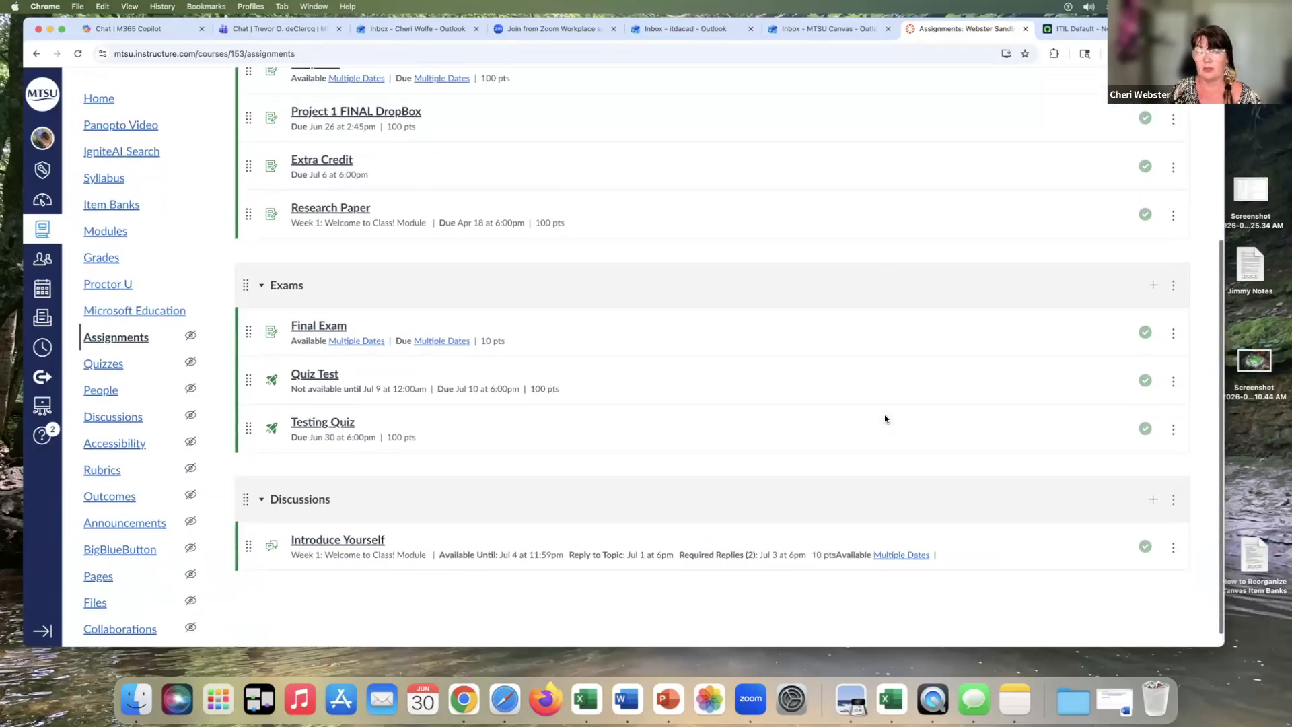
{"action": "scroll", "coordinate": [885, 419], "scroll_direction": "up", "scroll_amount": 5}
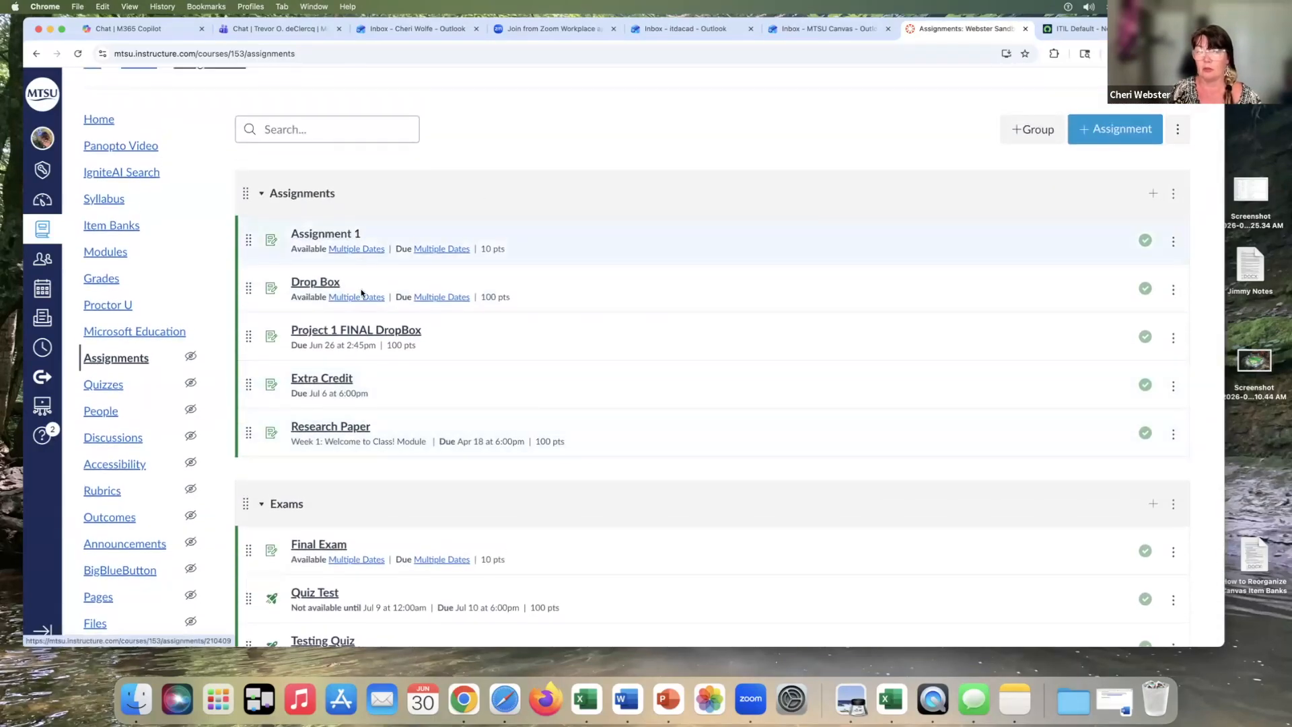
{"action": "scroll", "coordinate": [678, 544], "scroll_direction": "down", "scroll_amount": 1}
{"action": "scroll", "coordinate": [678, 544], "scroll_direction": "down", "scroll_amount": 2}
{"action": "scroll", "coordinate": [679, 544], "scroll_direction": "up", "scroll_amount": 3}
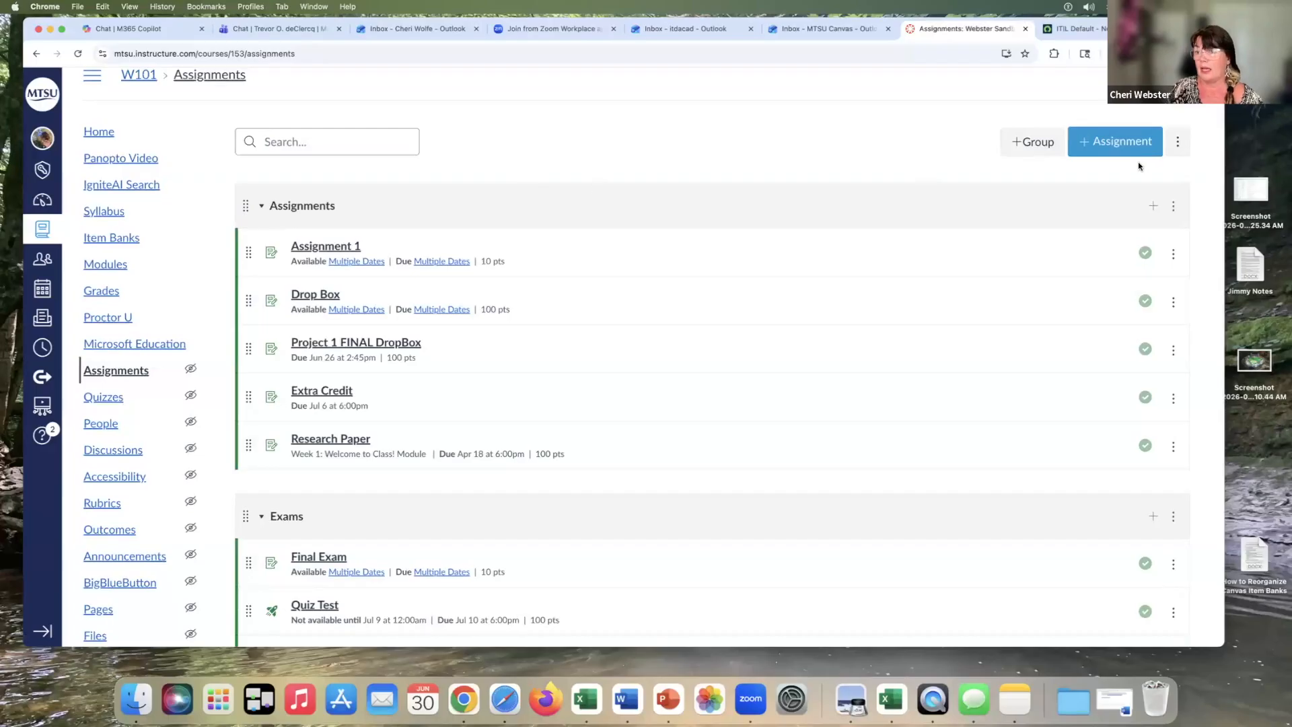
Create a new assignment named No Submission Assignment
{"action": "left_click", "coordinate": [1090, 141]}
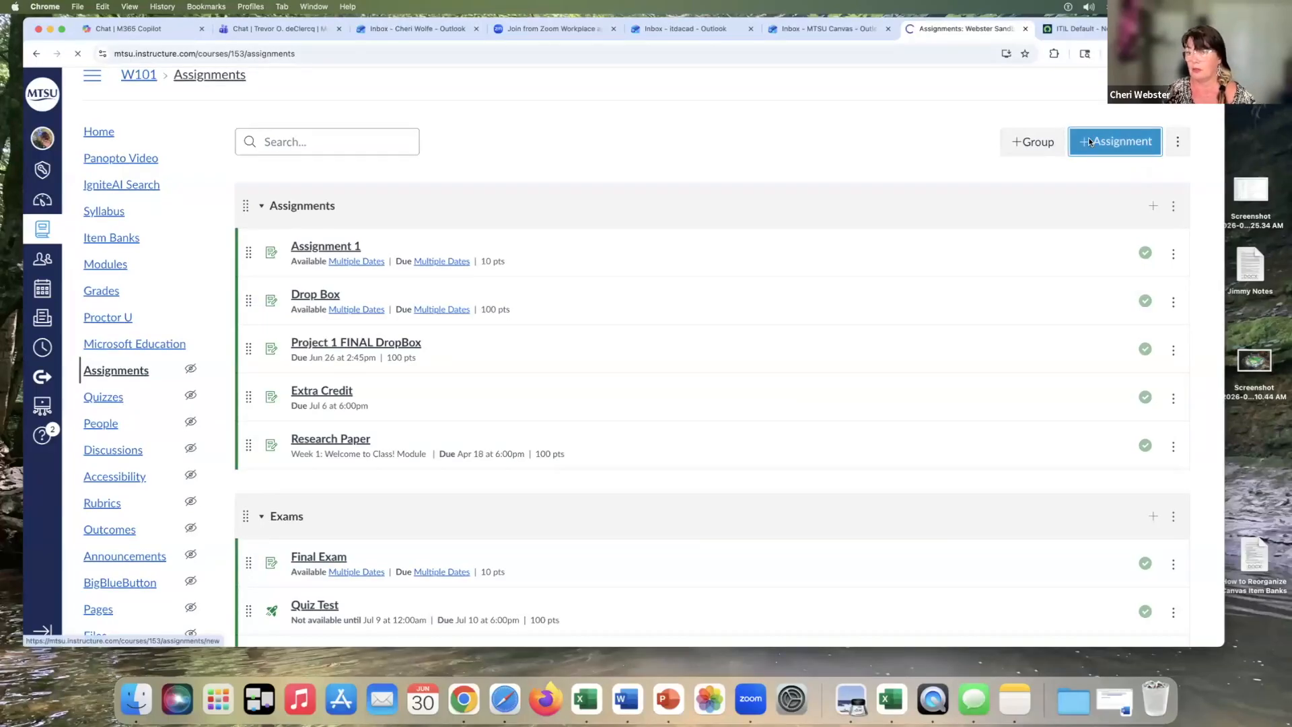
{"action": "left_click", "coordinate": [285, 233]}
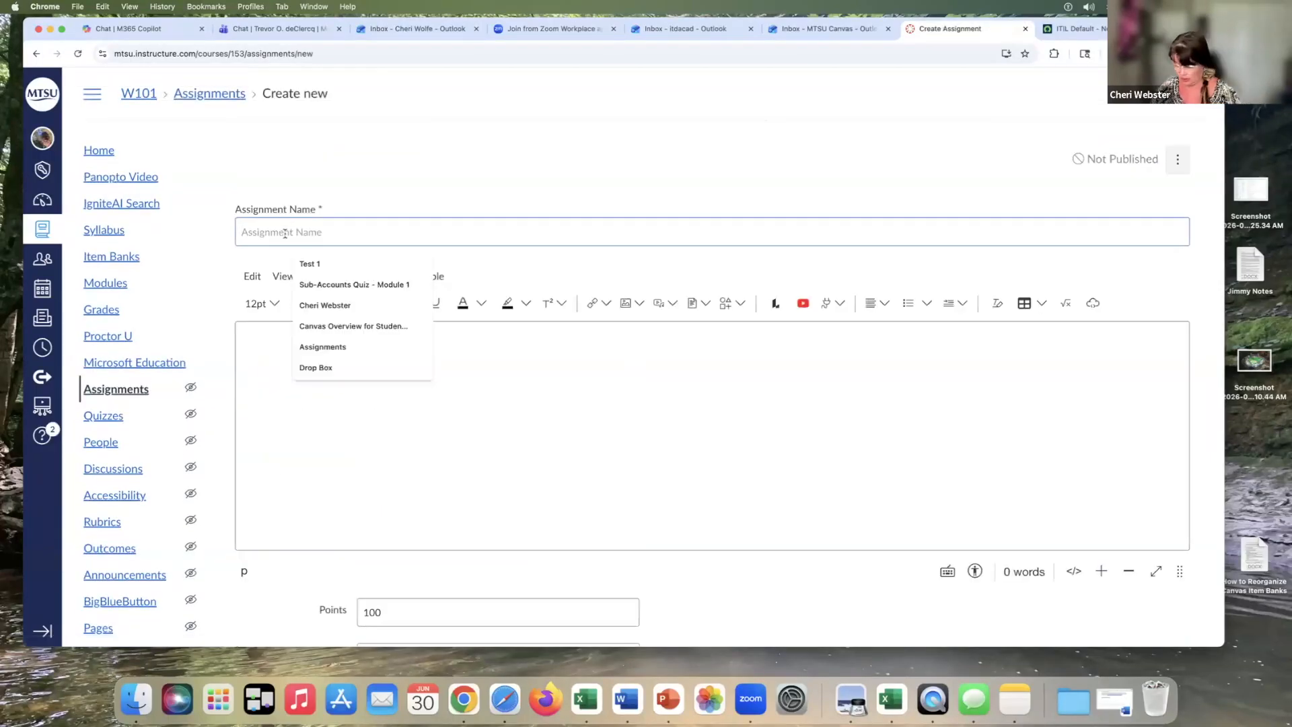
{"action": "type", "text": "No Submission Assignment"}
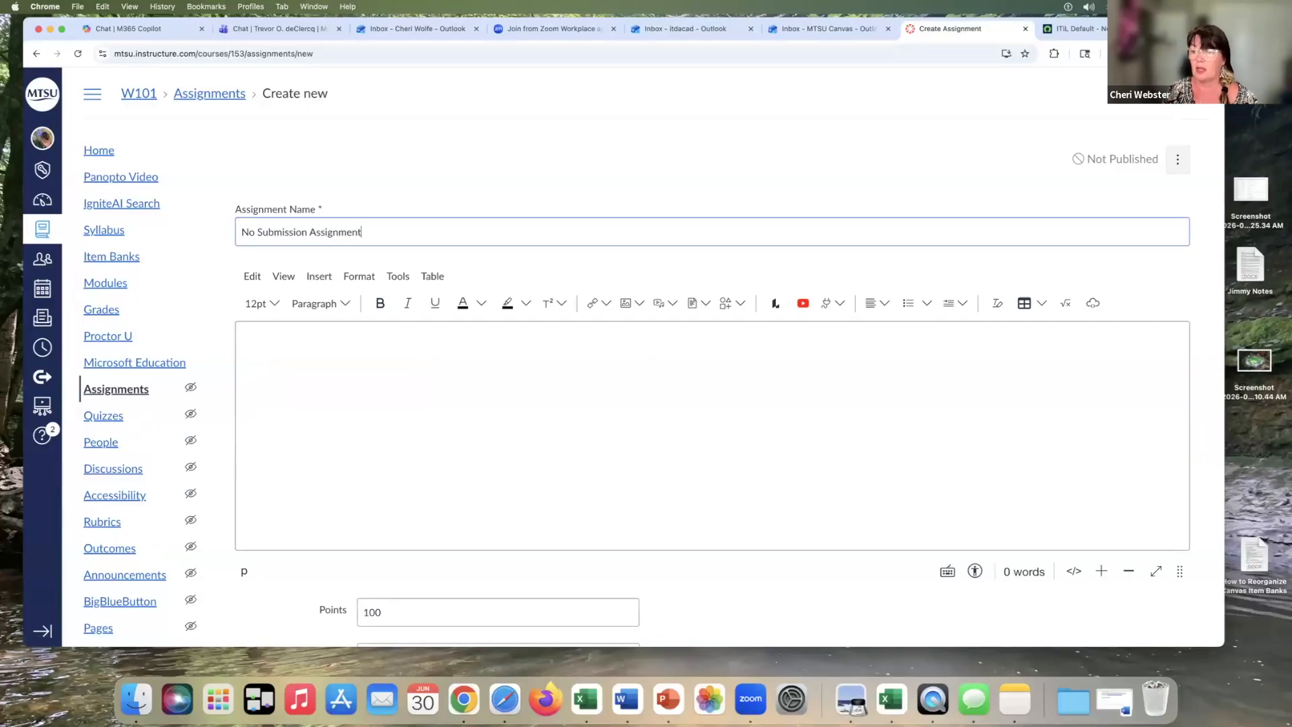
Enter Instructions as the assignment's description text
{"action": "left_click", "coordinate": [271, 343]}
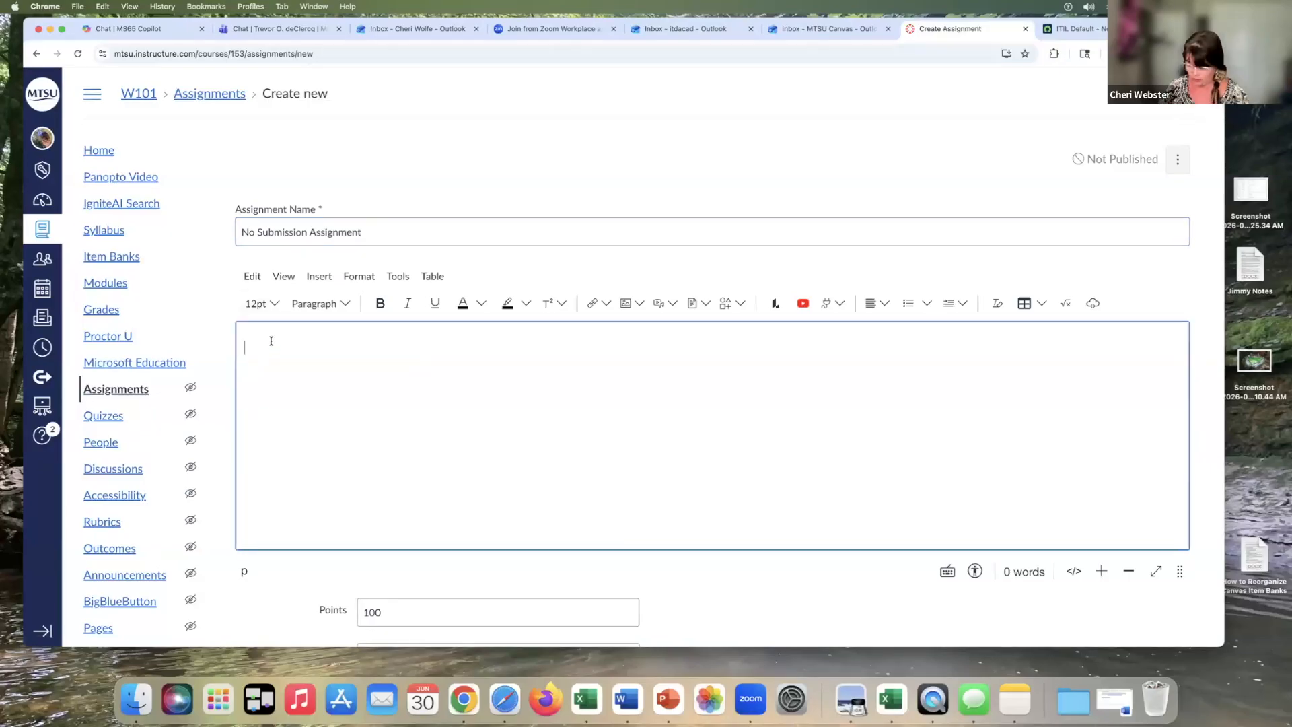
{"action": "type", "text": "Instr"}
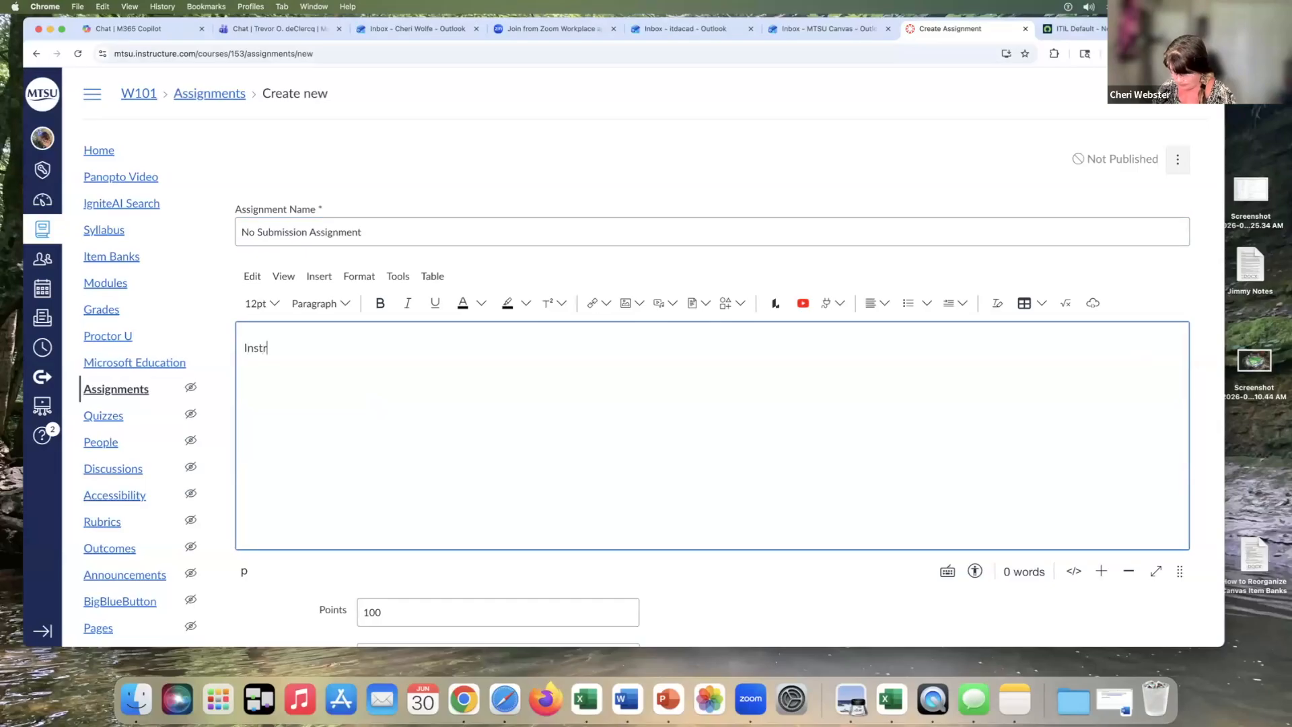
{"action": "type", "text": "uctions"}
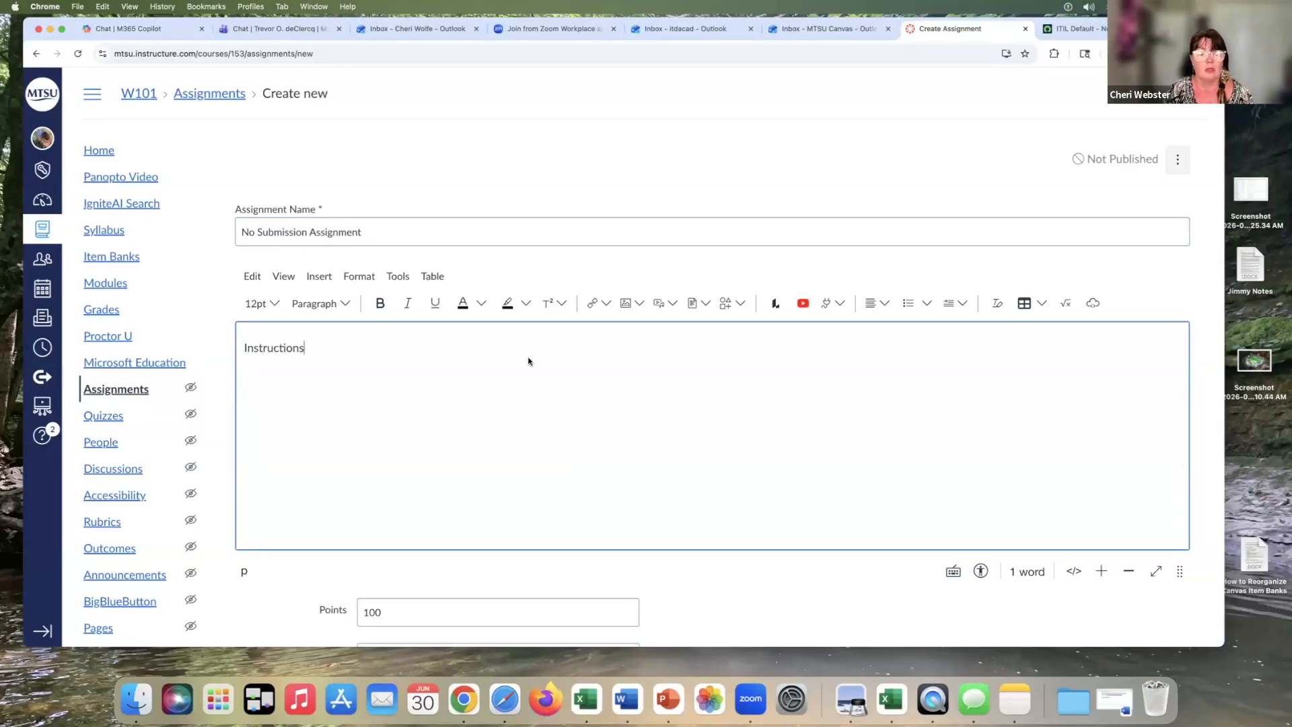
Keep the assignment in the Assignments group and set its submission type to On Paper
{"action": "scroll", "coordinate": [528, 357], "scroll_direction": "down", "scroll_amount": 5}
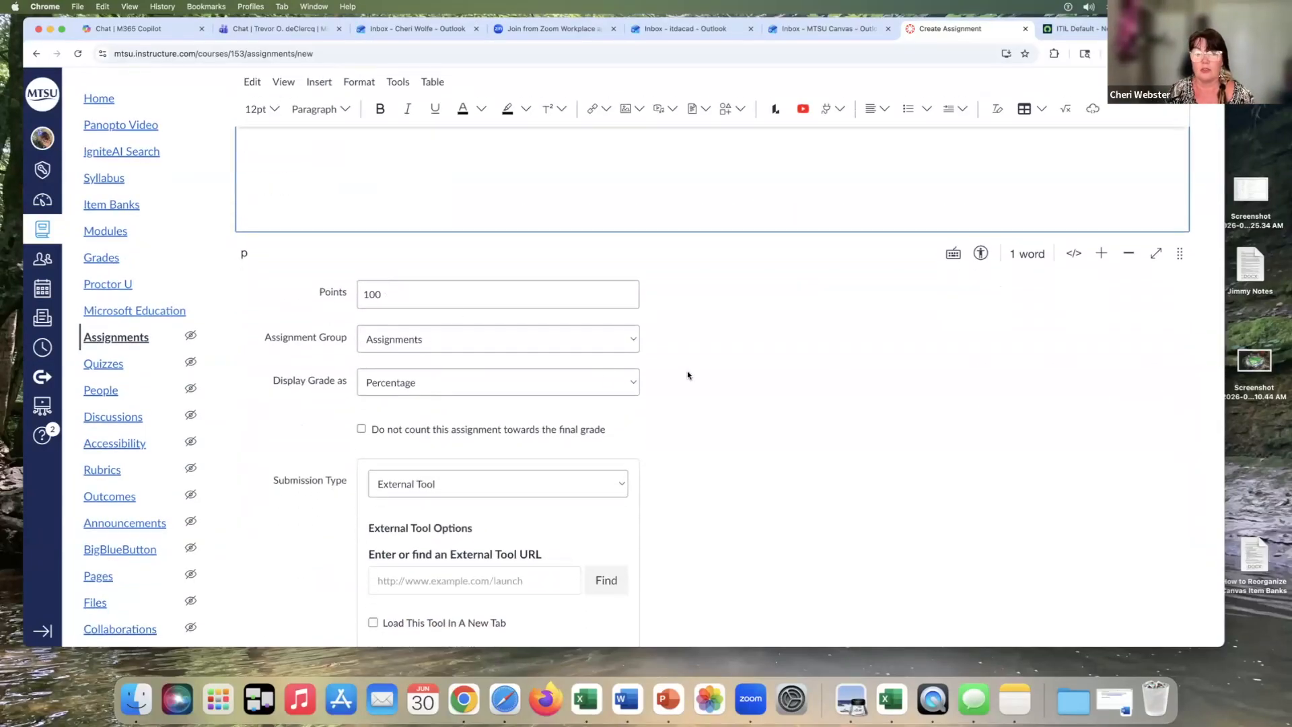
{"action": "left_click", "coordinate": [444, 343]}
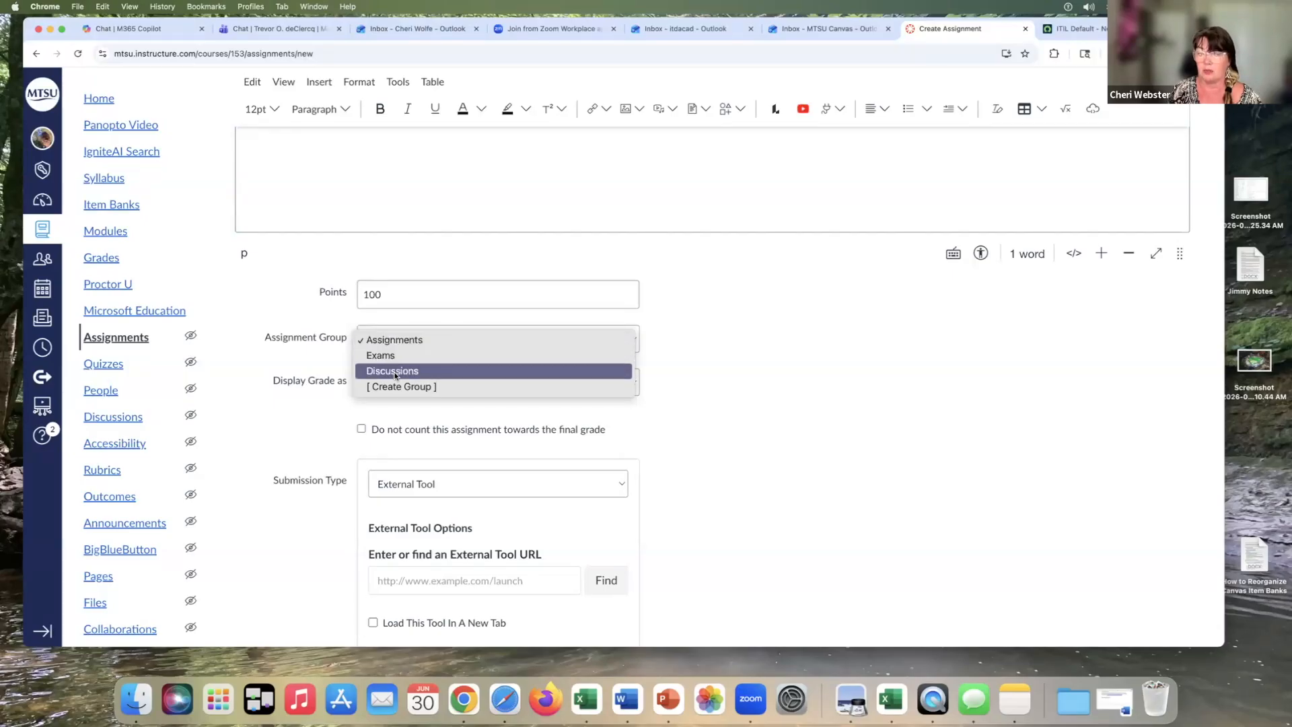
{"action": "left_click", "coordinate": [432, 344]}
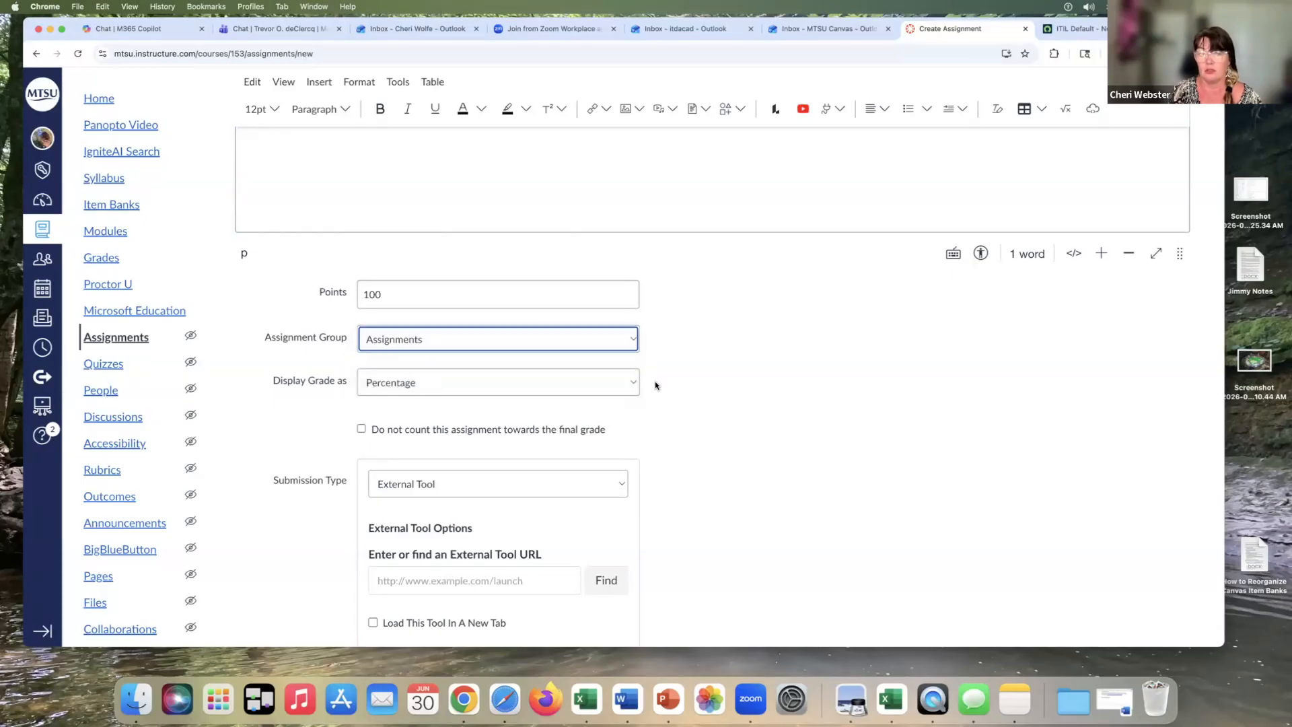
{"action": "scroll", "coordinate": [655, 380], "scroll_direction": "down", "scroll_amount": 5}
{"action": "scroll", "coordinate": [656, 385], "scroll_direction": "up", "scroll_amount": 10}
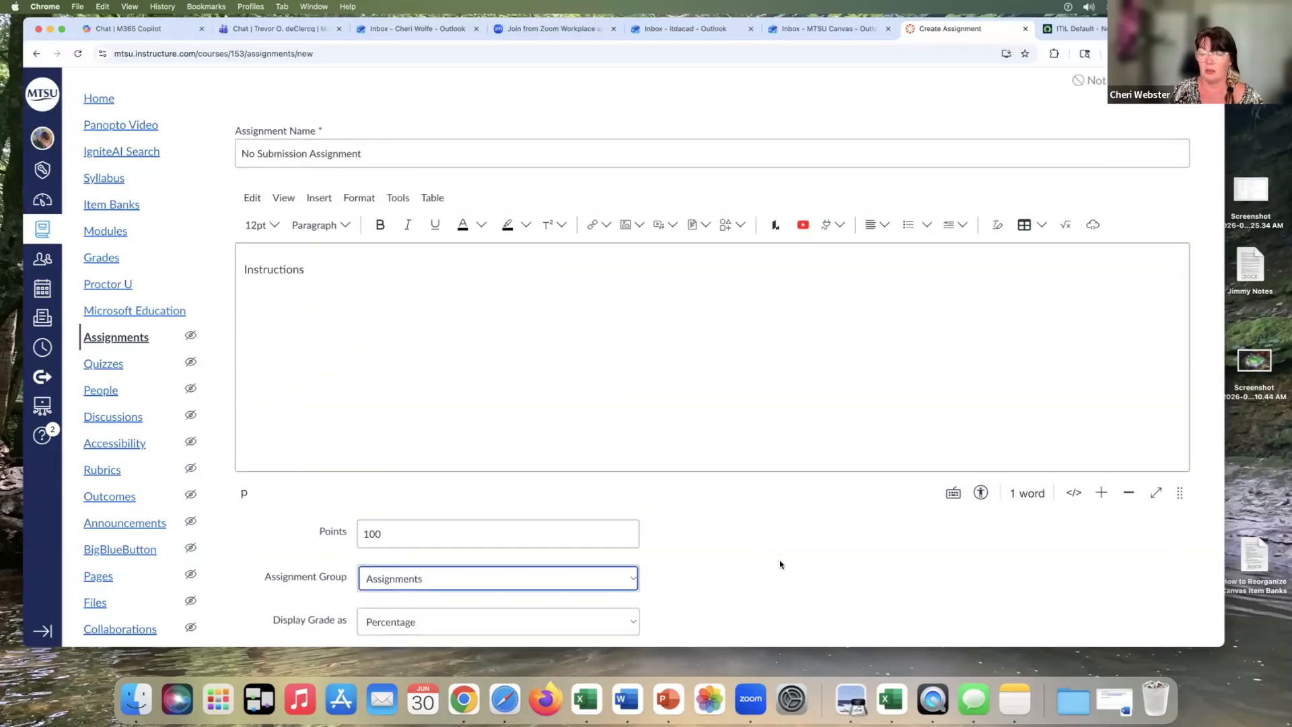
{"action": "scroll", "coordinate": [780, 564], "scroll_direction": "down", "scroll_amount": 8}
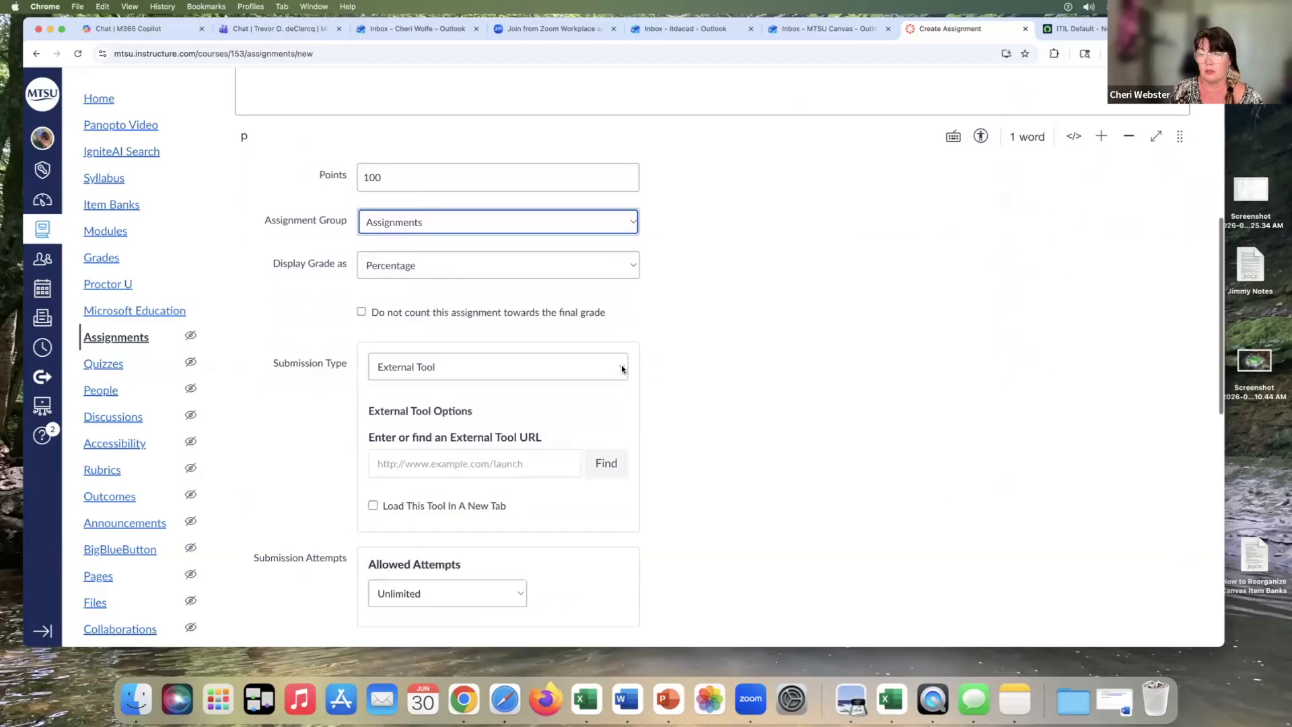
{"action": "left_click", "coordinate": [620, 367]}
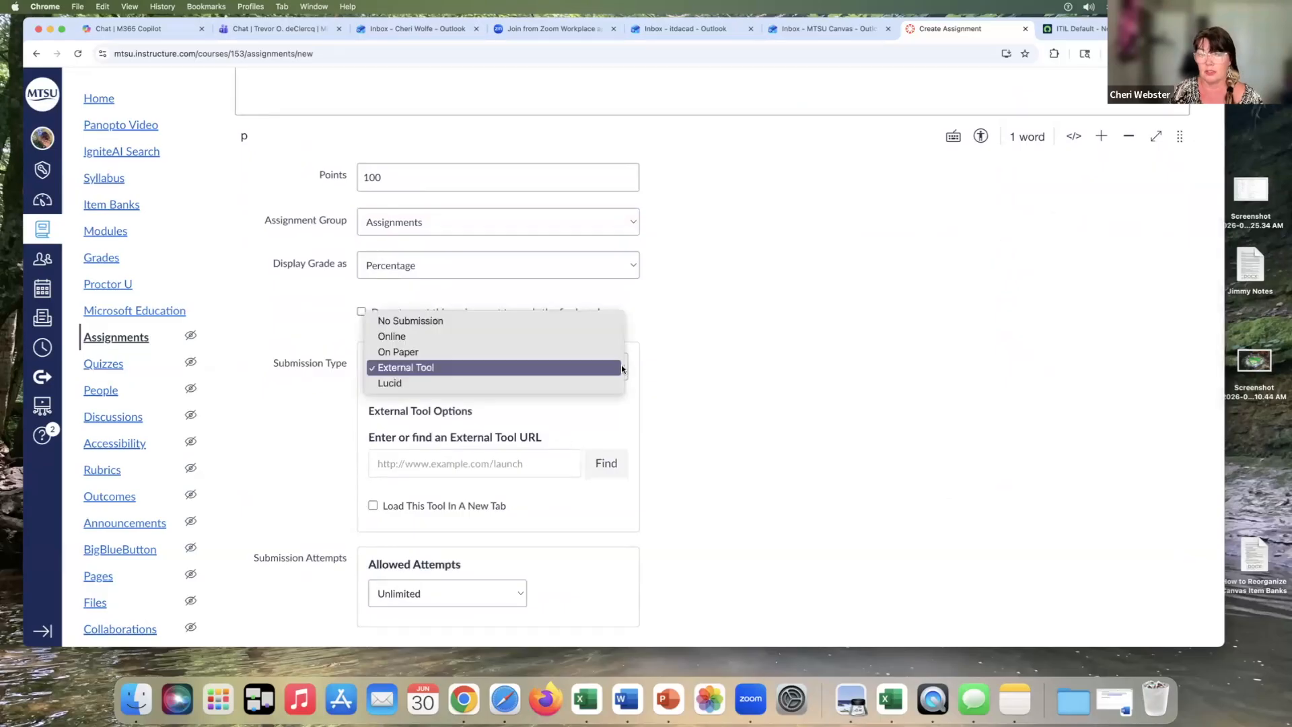
{"action": "left_click", "coordinate": [544, 352]}
Set the due date to Jul 8, 2026 and save and publish the assignment
{"action": "scroll", "coordinate": [681, 398], "scroll_direction": "down", "scroll_amount": 7}
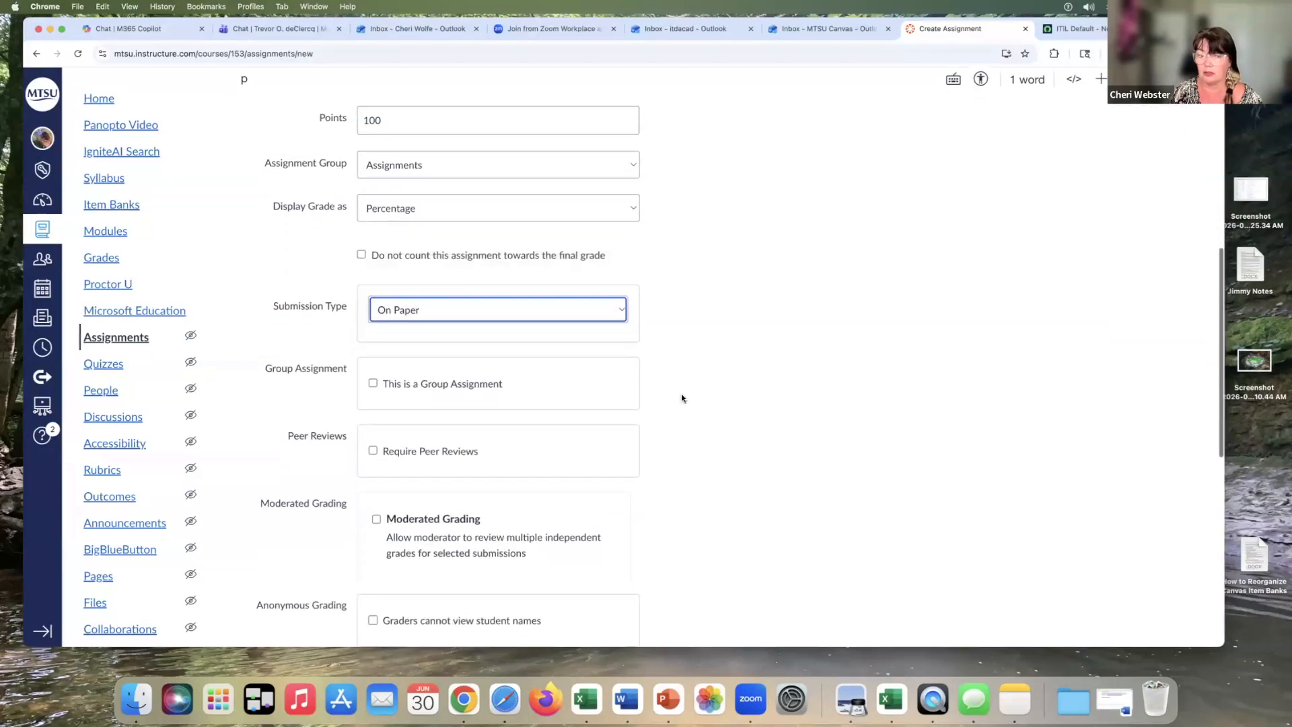
{"action": "scroll", "coordinate": [682, 398], "scroll_direction": "down", "scroll_amount": 1}
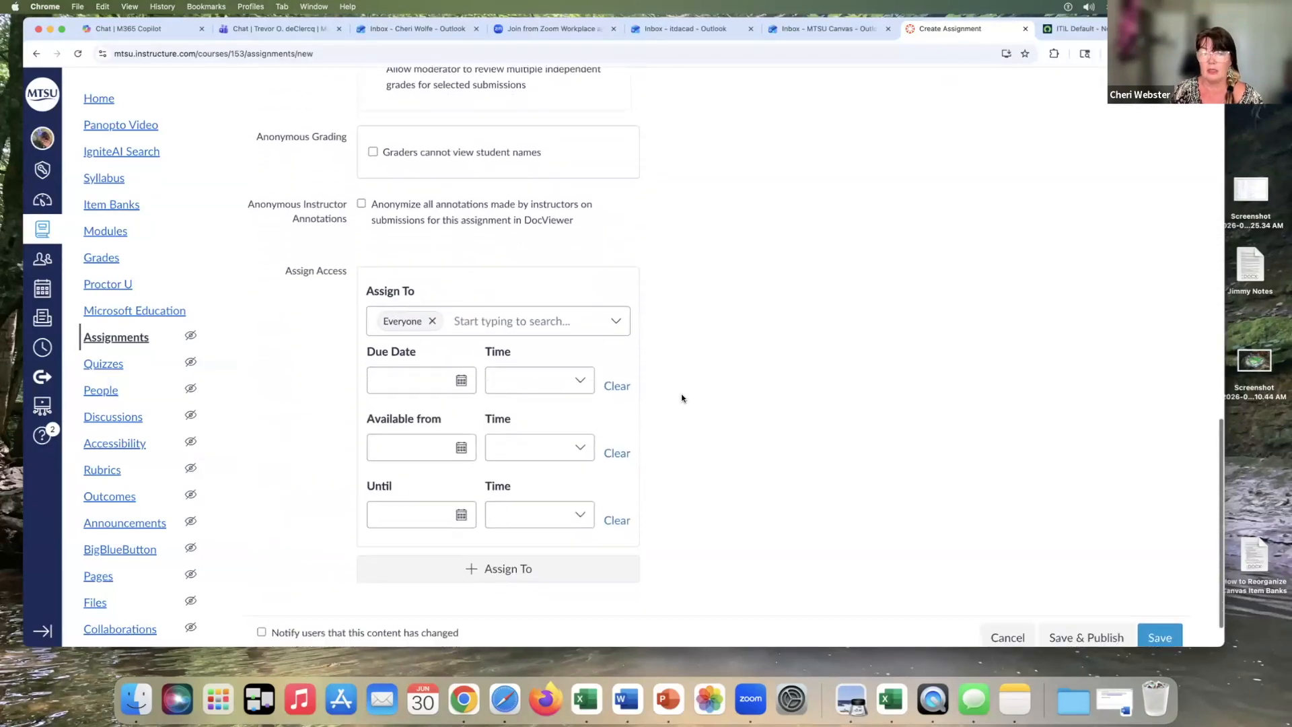
{"action": "left_click", "coordinate": [459, 346]}
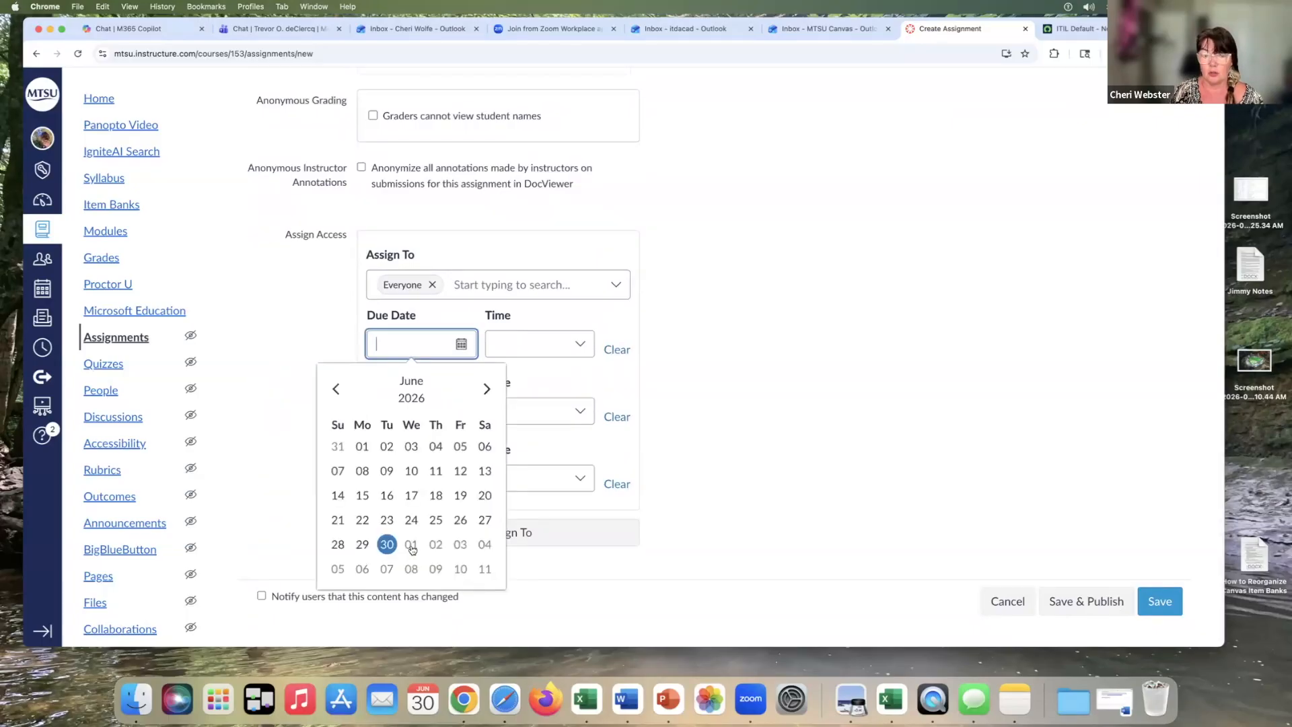
{"action": "left_click", "coordinate": [412, 569]}
{"action": "scroll", "coordinate": [738, 496], "scroll_direction": "down", "scroll_amount": 1}
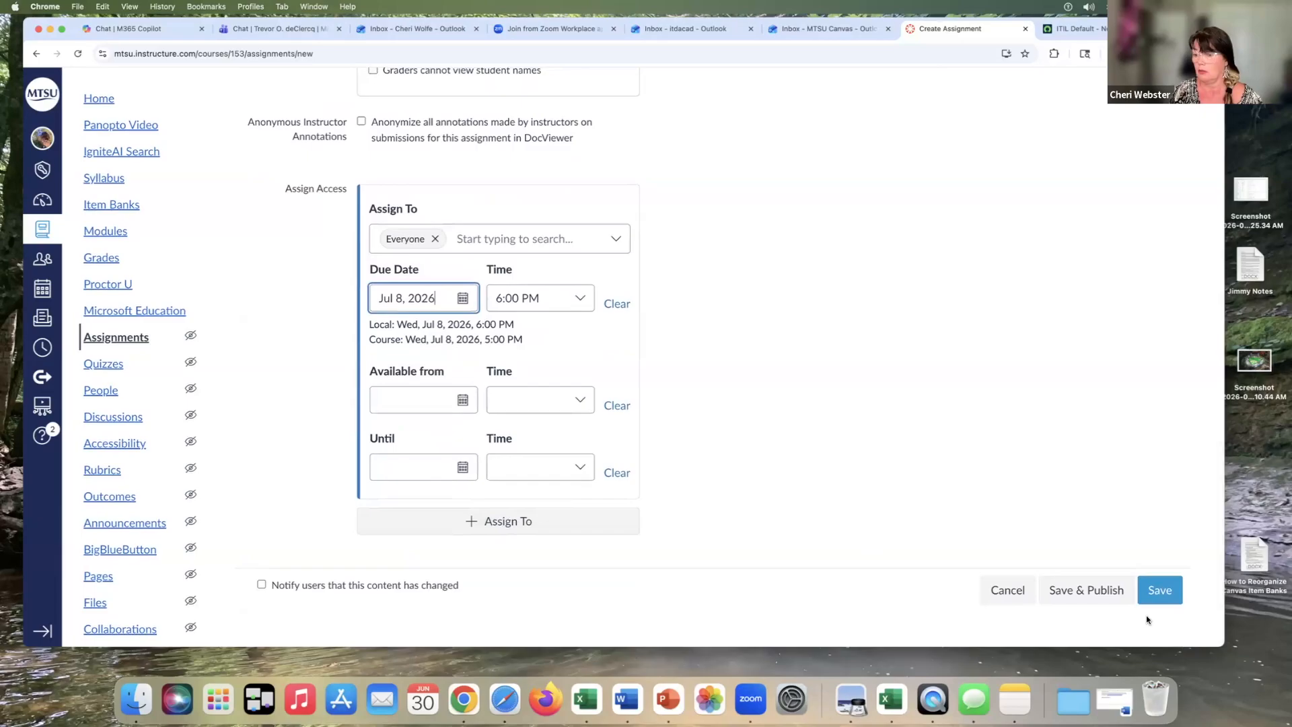
{"action": "left_click", "coordinate": [1096, 591]}
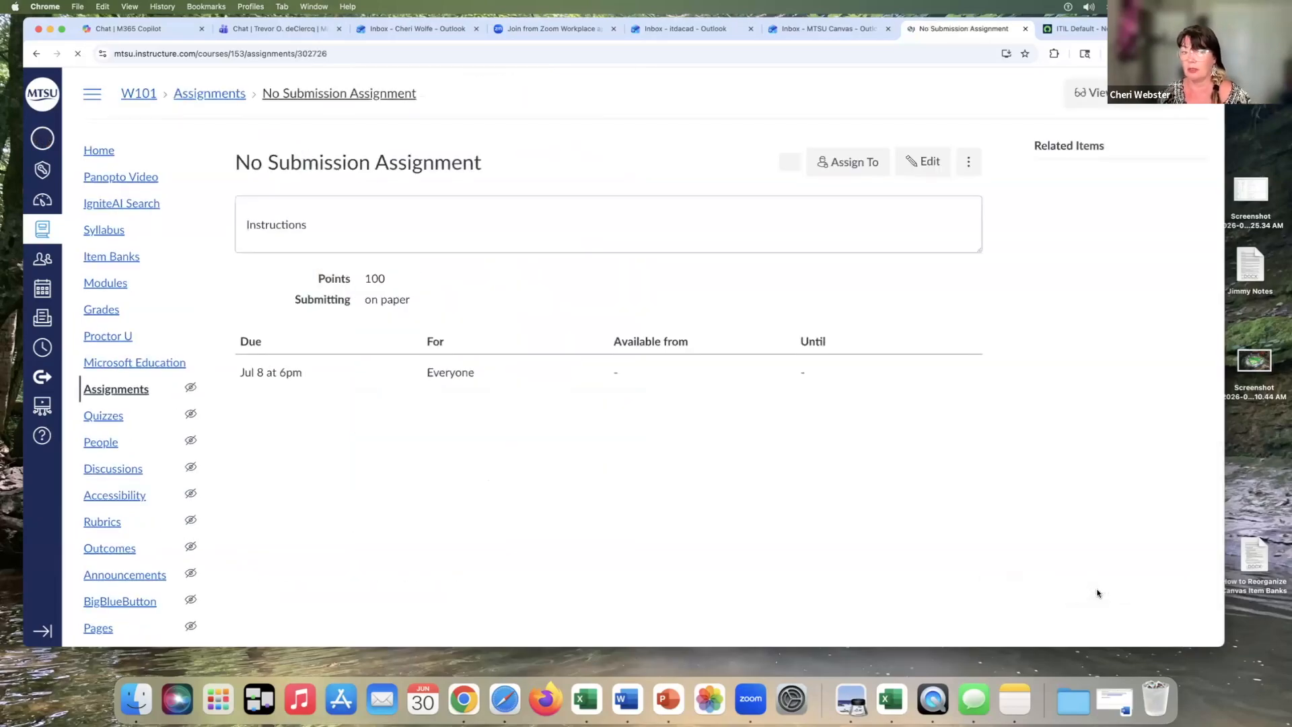
Return to the gradebook and check the new assignment's column
{"action": "left_click", "coordinate": [128, 391]}
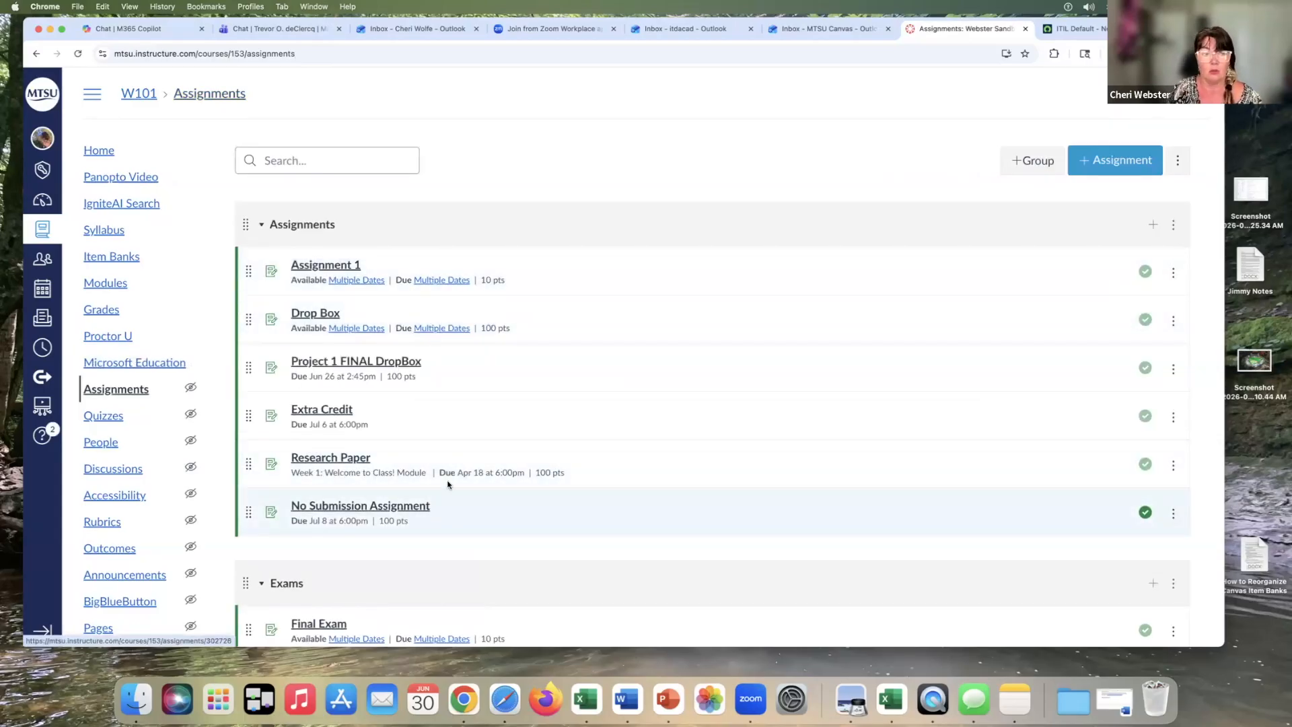
{"action": "left_click", "coordinate": [131, 316]}
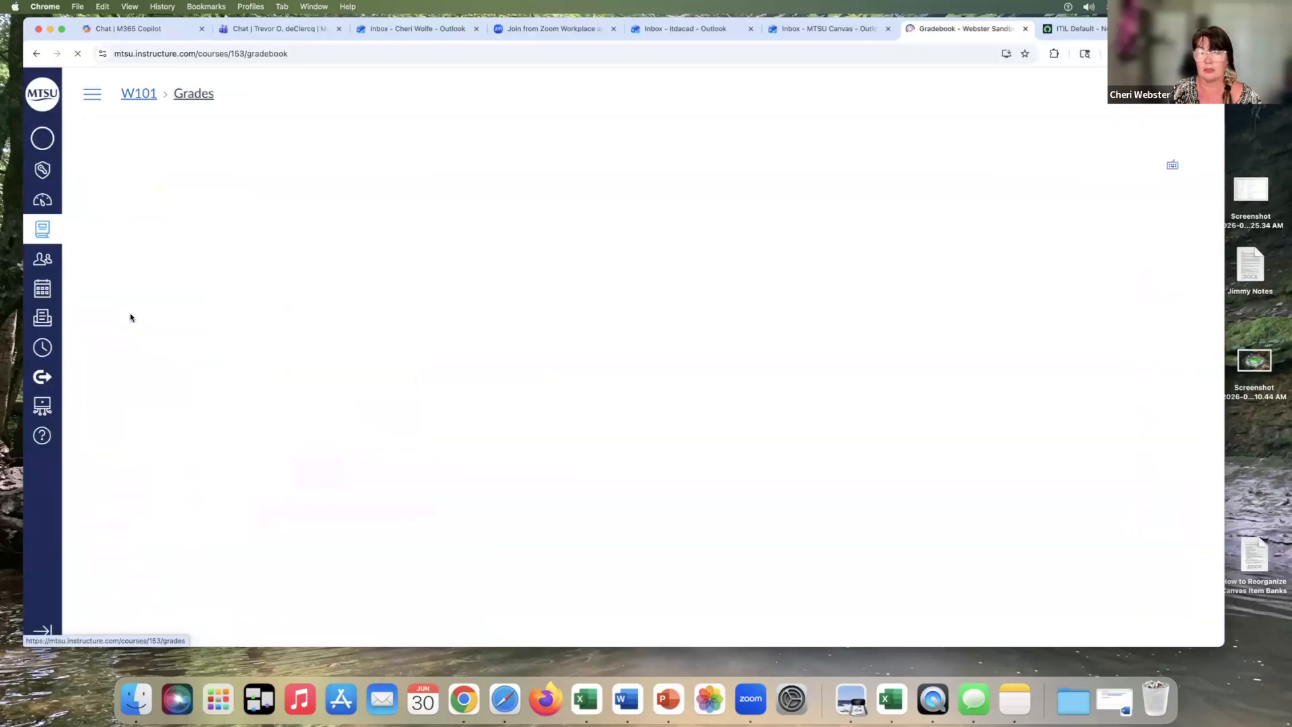
{"action": "scroll", "coordinate": [581, 442], "scroll_direction": "right", "scroll_amount": 5}
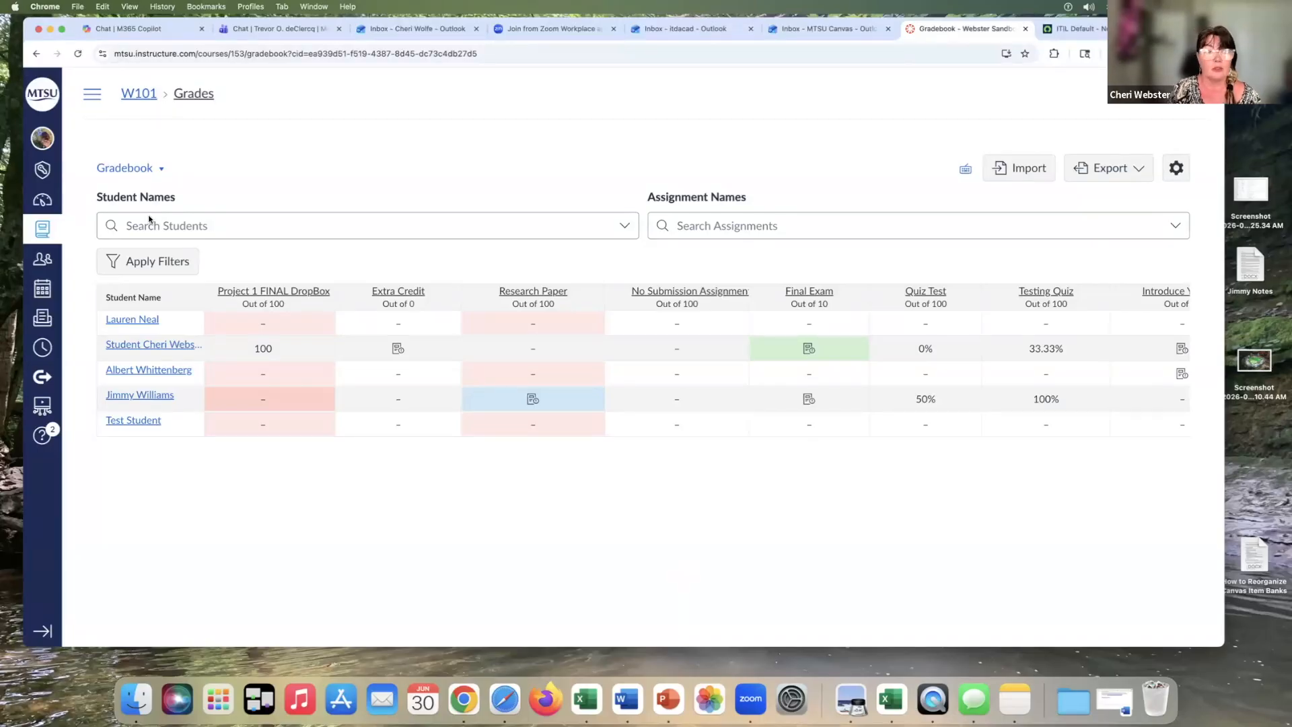
Reorder the Assignments group so No Submission Assignment sits directly after Assignment 1
{"action": "left_click", "coordinate": [93, 99]}
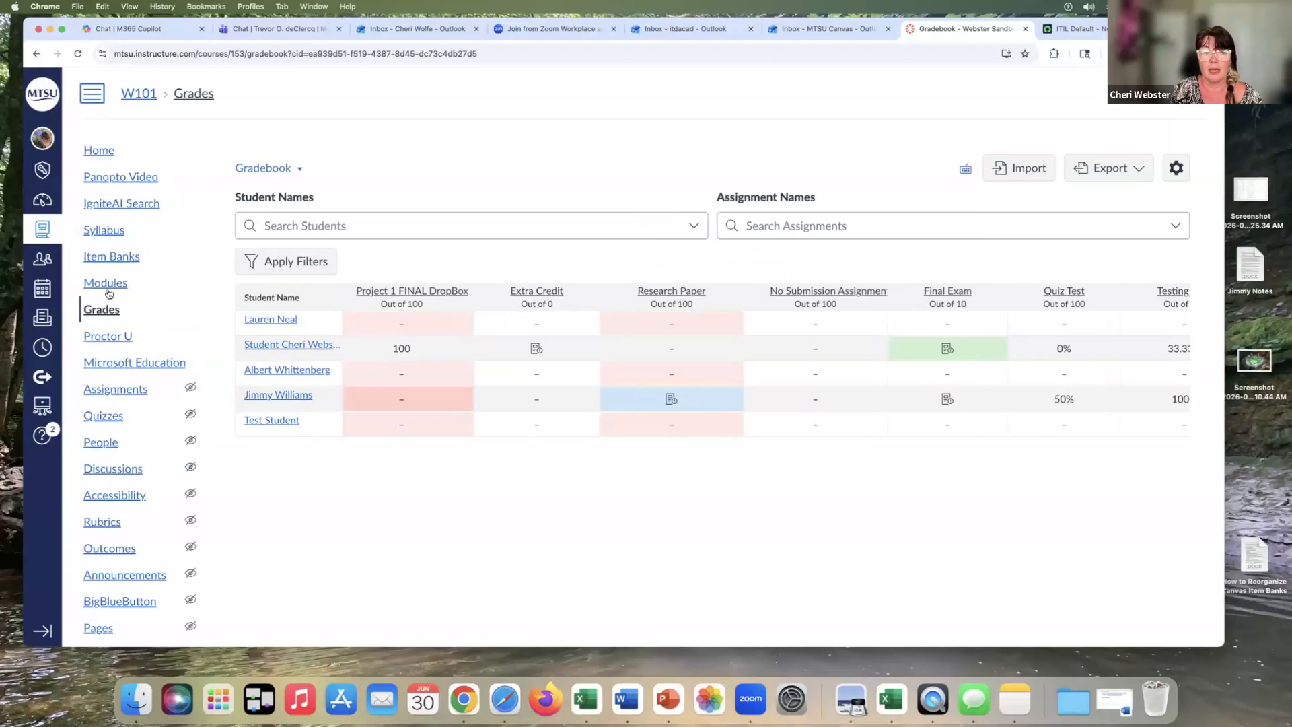
{"action": "left_click", "coordinate": [115, 390]}
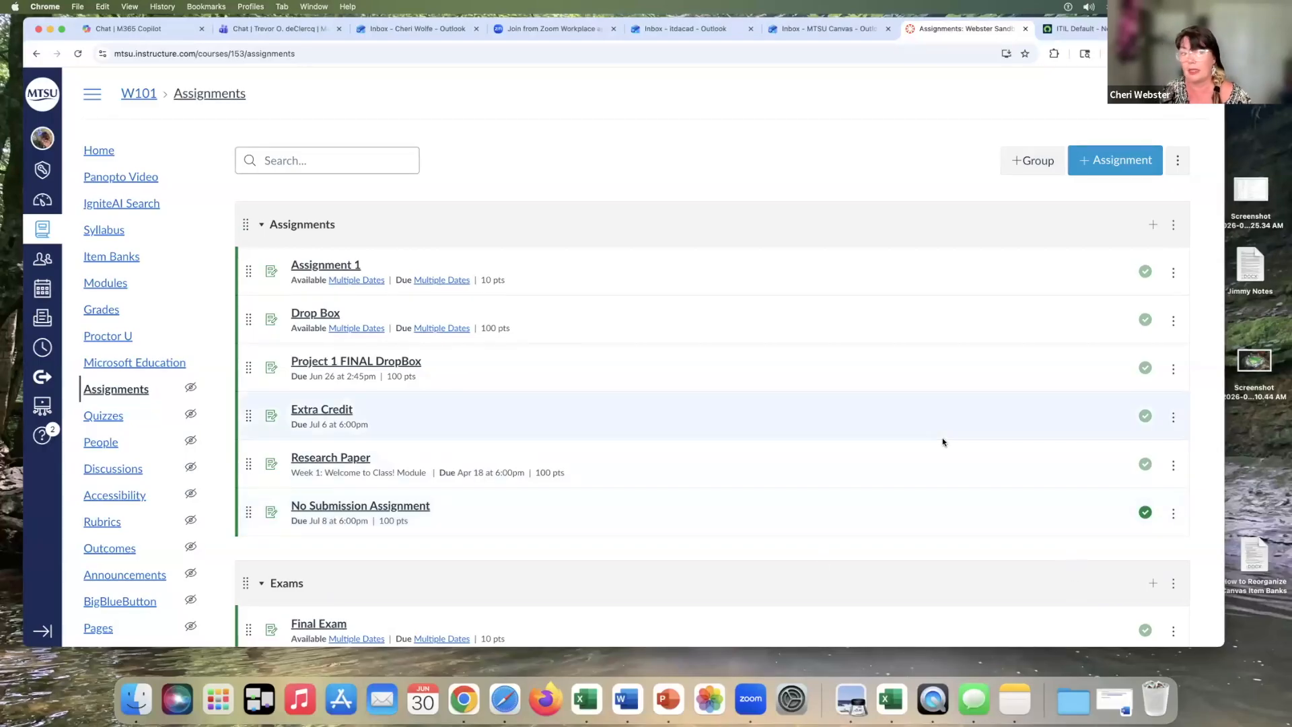
{"action": "scroll", "coordinate": [942, 441], "scroll_direction": "down", "scroll_amount": 5}
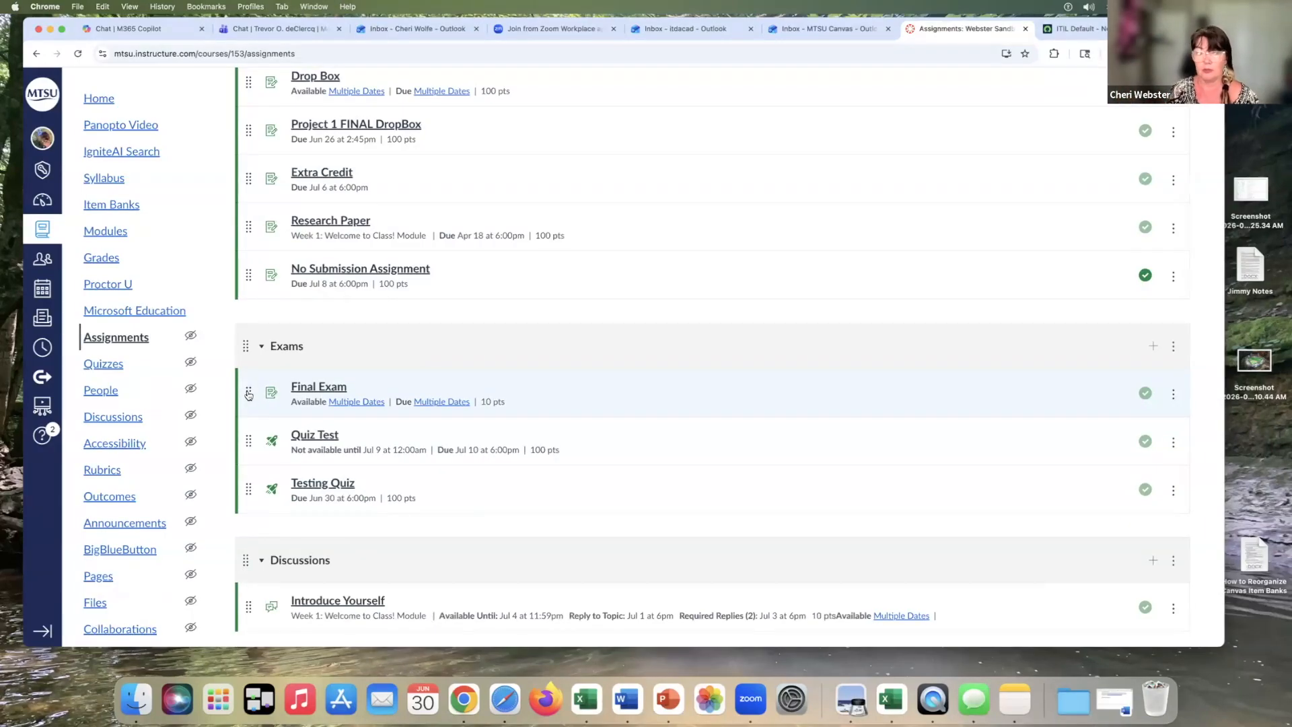
{"action": "left_click_drag", "start_coordinate": [247, 276], "coordinate": [258, 247]}
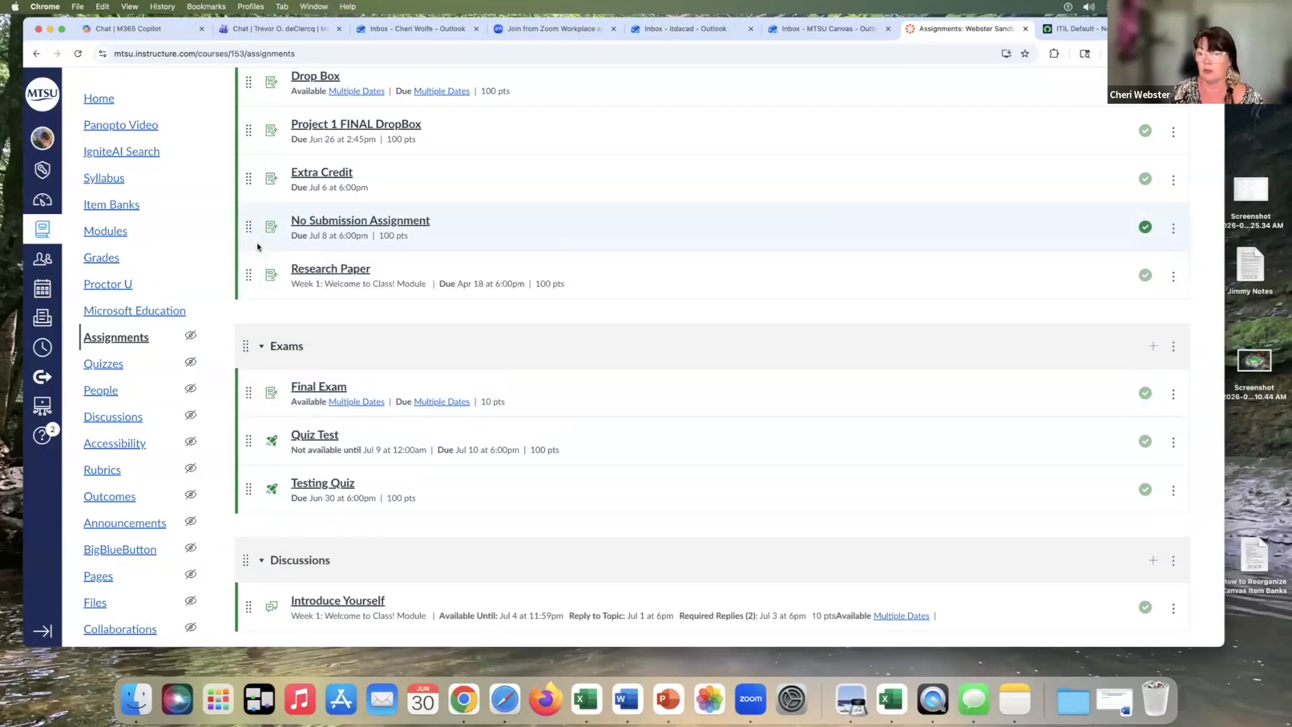
{"action": "scroll", "coordinate": [296, 270], "scroll_direction": "up", "scroll_amount": 3}
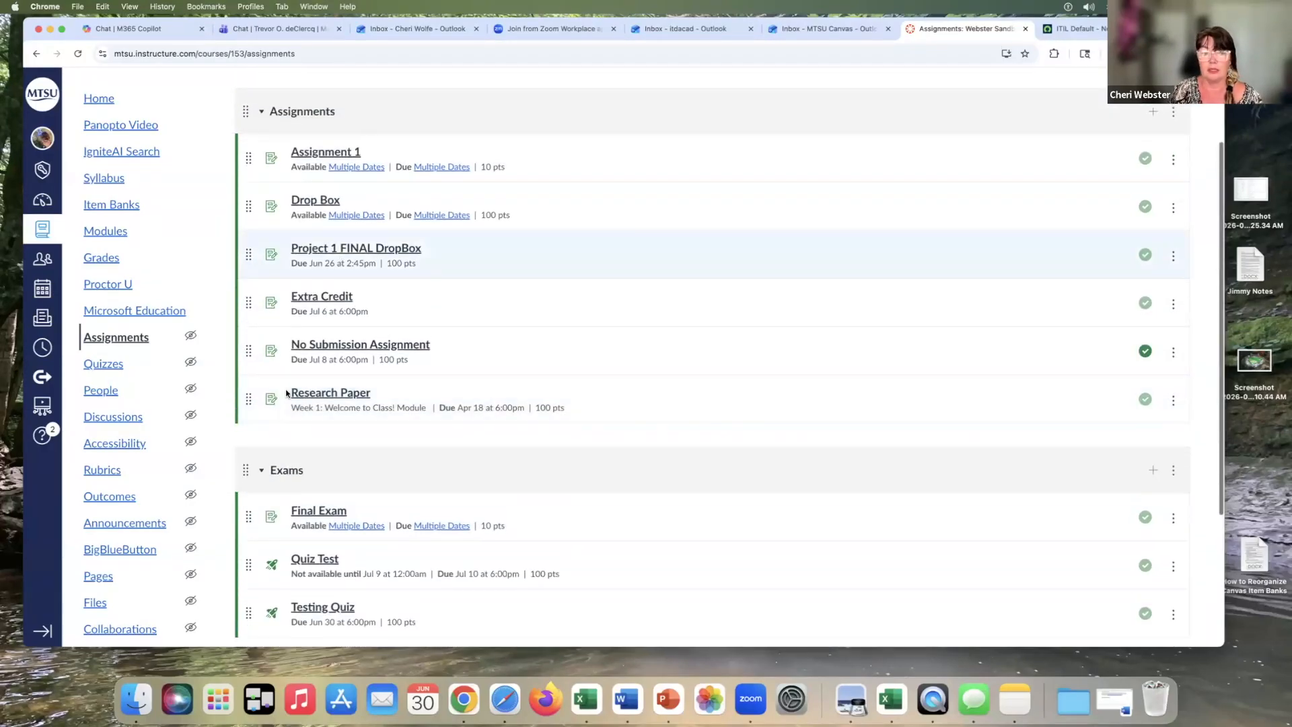
{"action": "left_click_drag", "start_coordinate": [248, 351], "coordinate": [249, 214]}
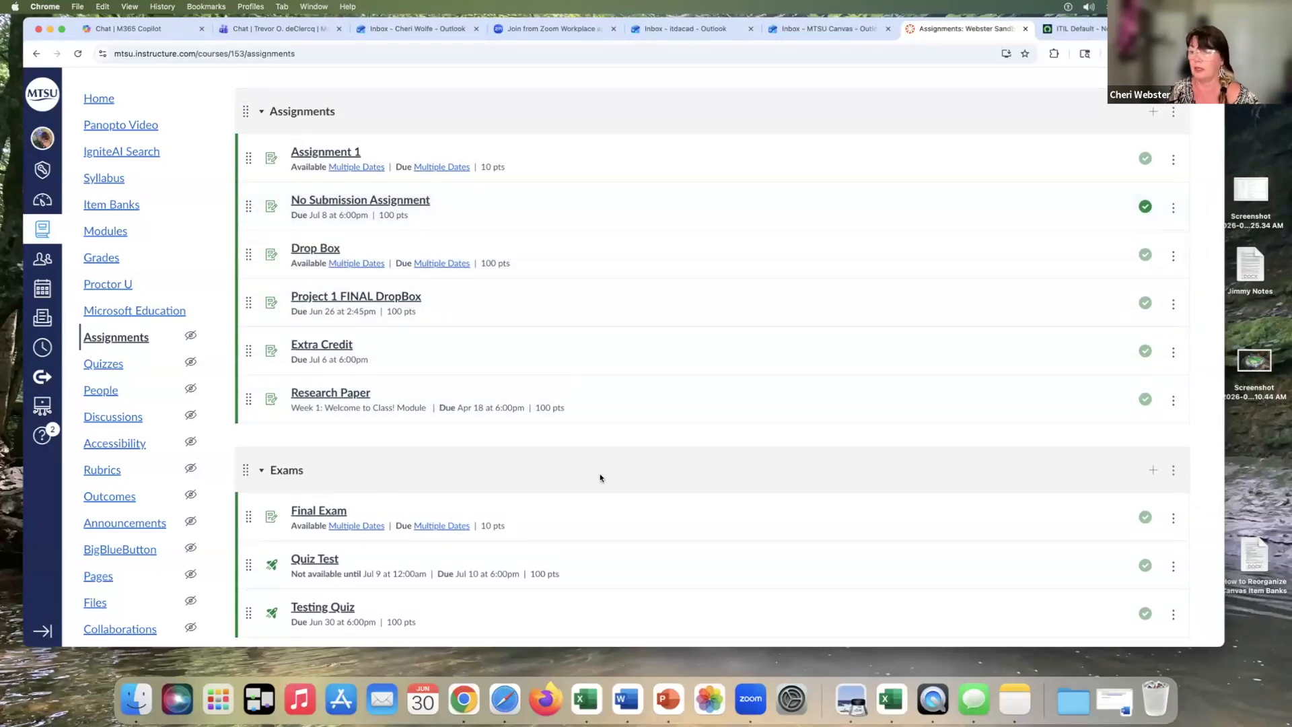
Create a new assignment group named Labs
{"action": "scroll", "coordinate": [664, 472], "scroll_direction": "down", "scroll_amount": 3}
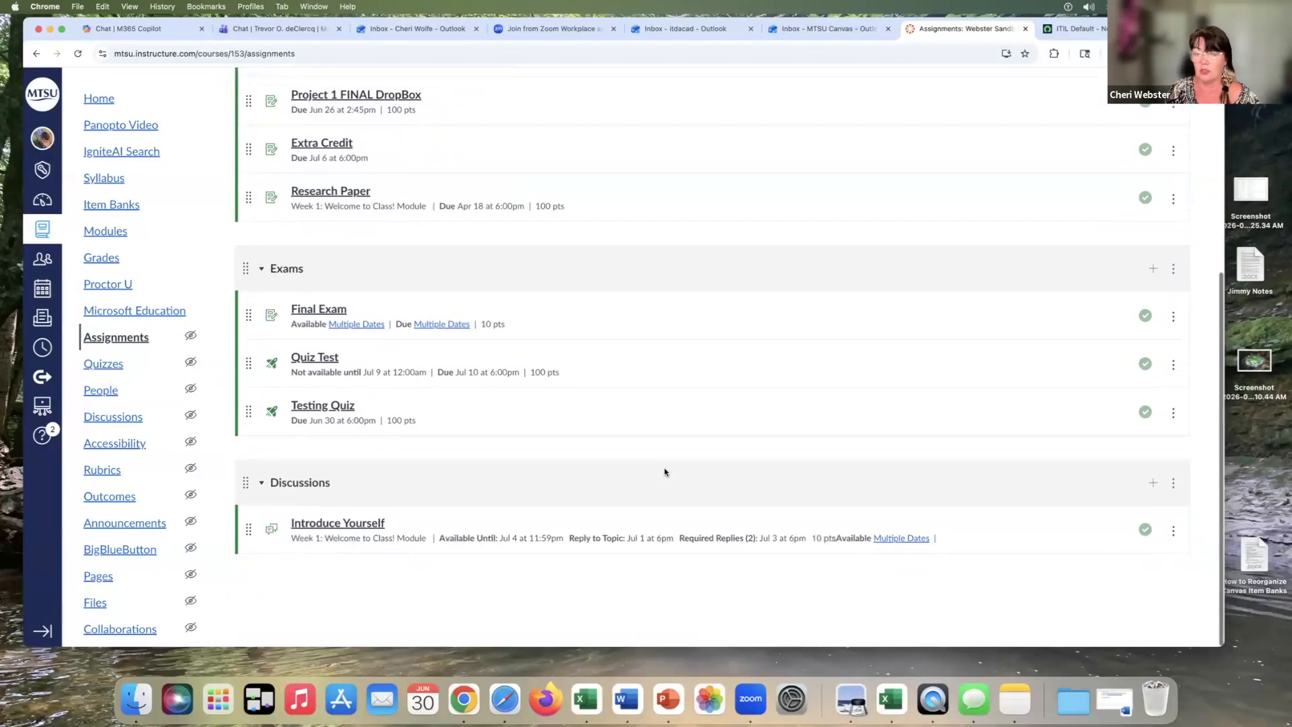
{"action": "scroll", "coordinate": [961, 280], "scroll_direction": "up", "scroll_amount": 5}
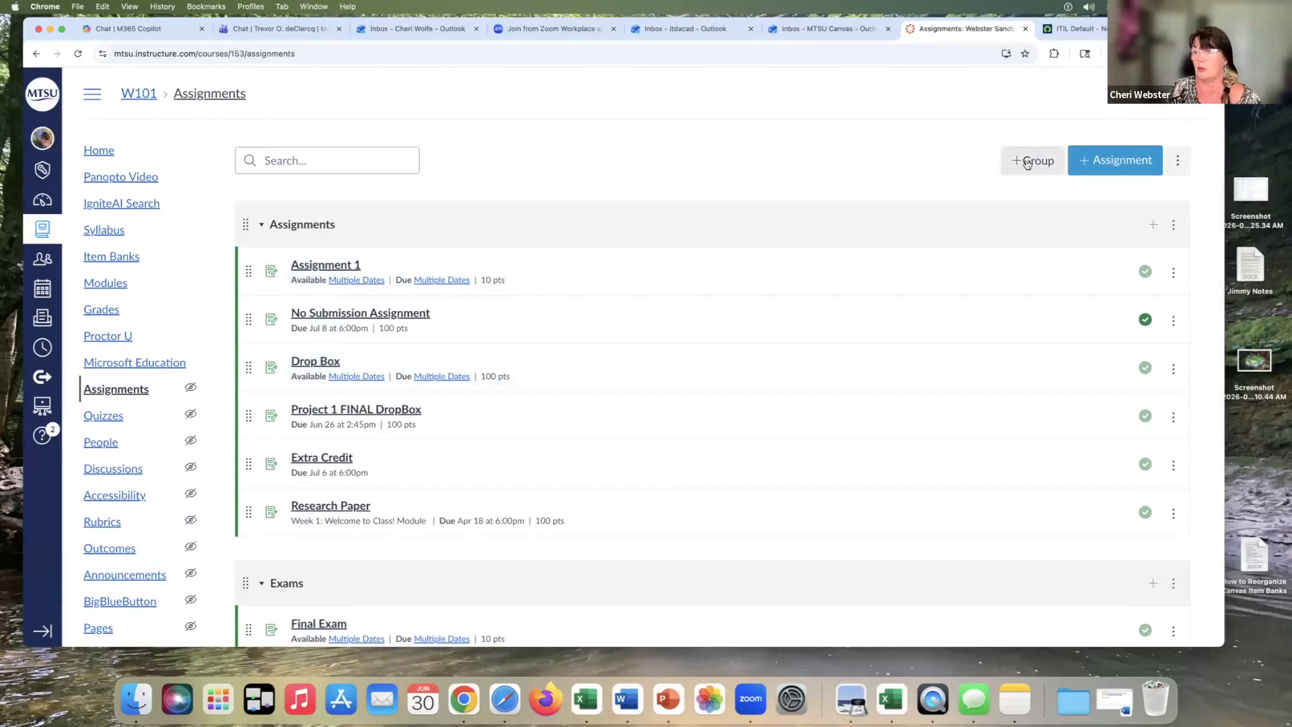
{"action": "scroll", "coordinate": [729, 213], "scroll_direction": "down", "scroll_amount": 5}
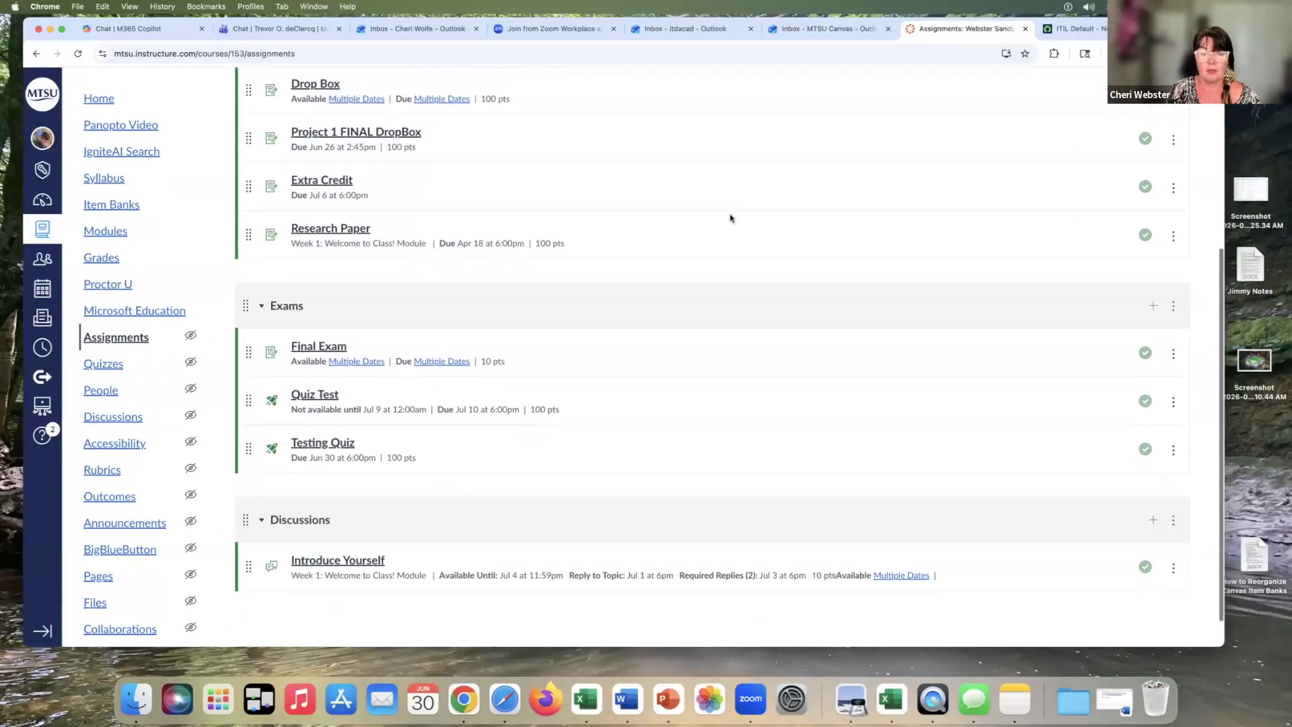
{"action": "scroll", "coordinate": [730, 213], "scroll_direction": "up", "scroll_amount": 5}
{"action": "left_click", "coordinate": [1026, 161]}
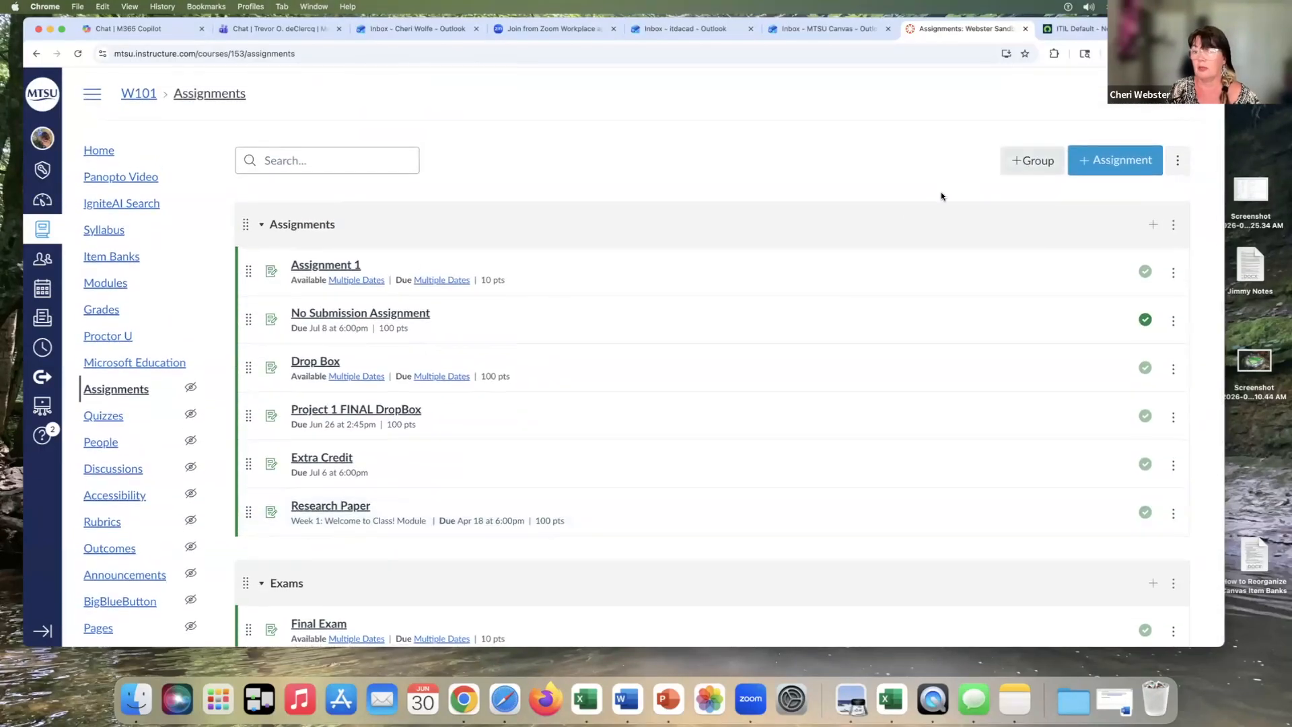
{"action": "left_click", "coordinate": [617, 338]}
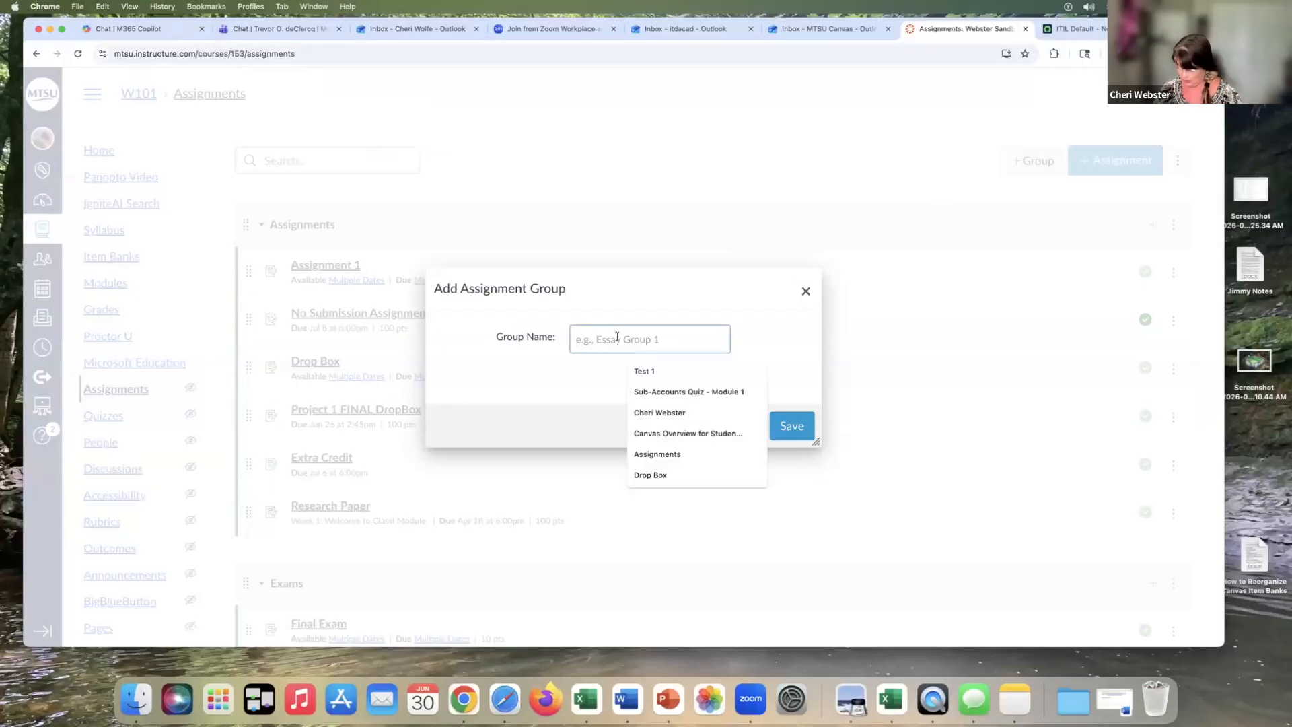
{"action": "type", "text": "Labs"}
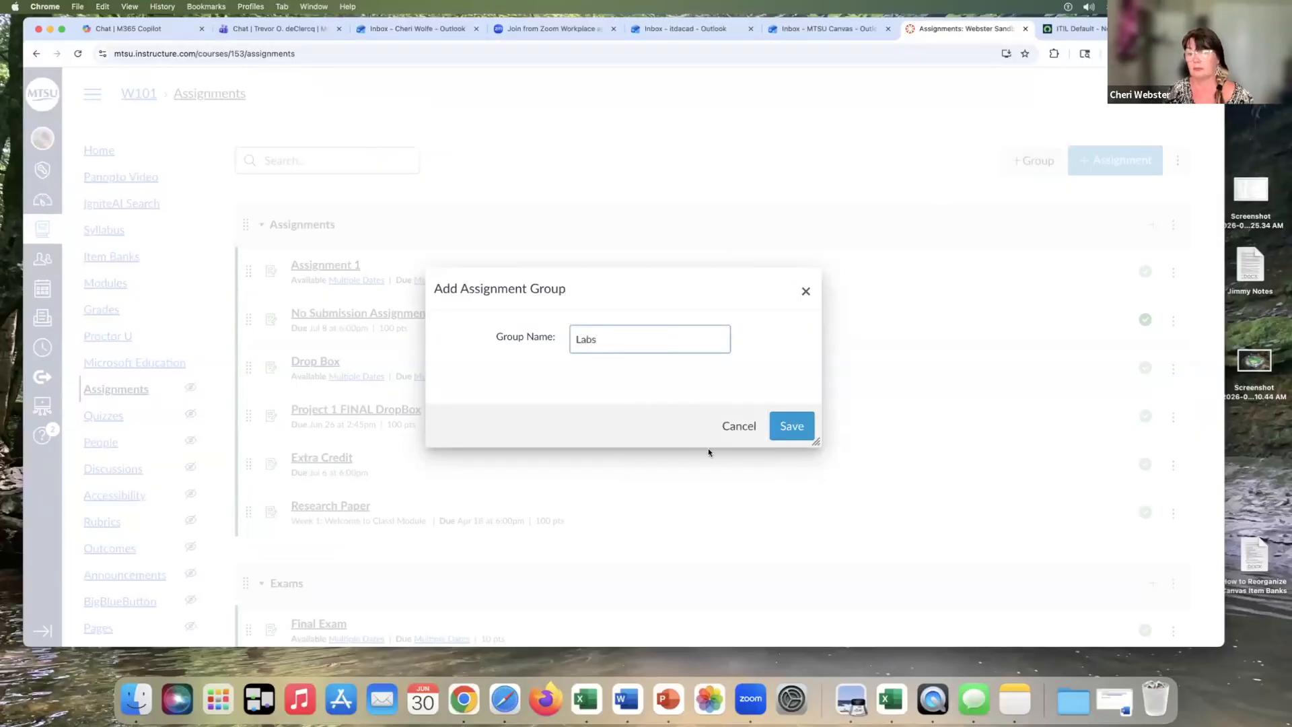
{"action": "left_click", "coordinate": [791, 425]}
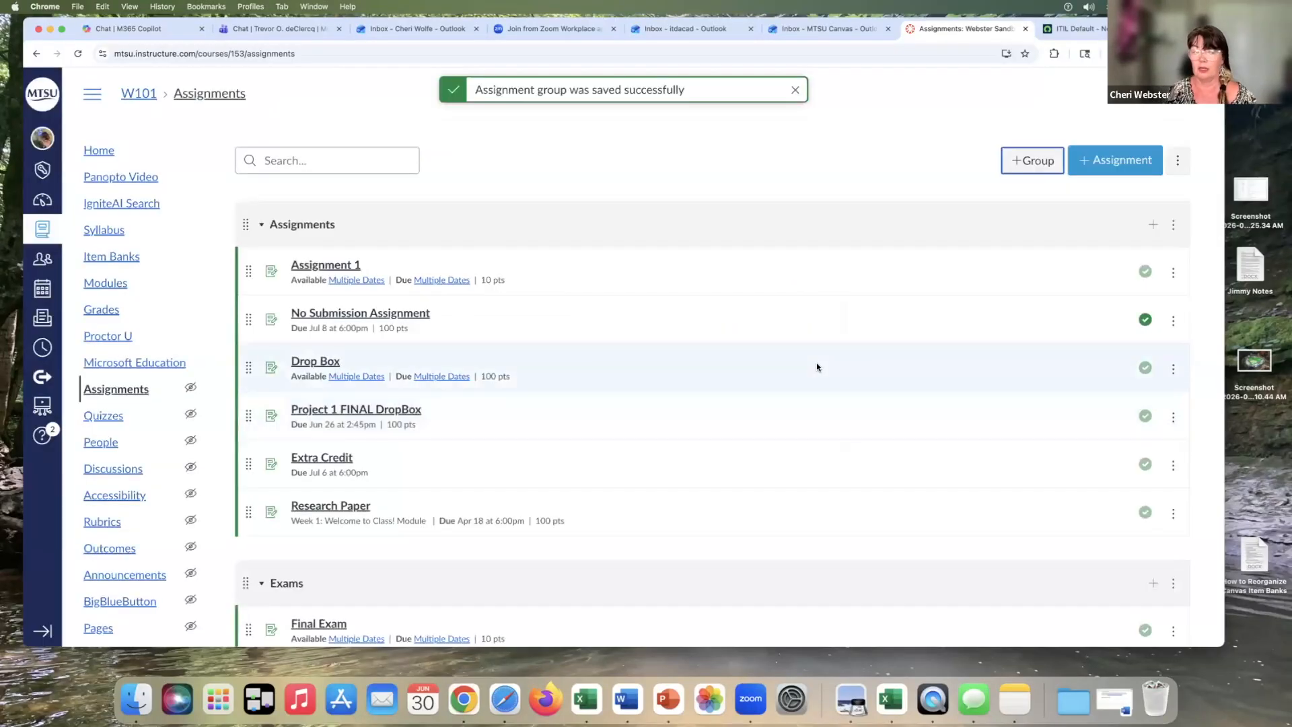
Move No Submission Assignment from the Assignments group into the new Labs group
{"action": "scroll", "coordinate": [817, 367], "scroll_direction": "down", "scroll_amount": 6}
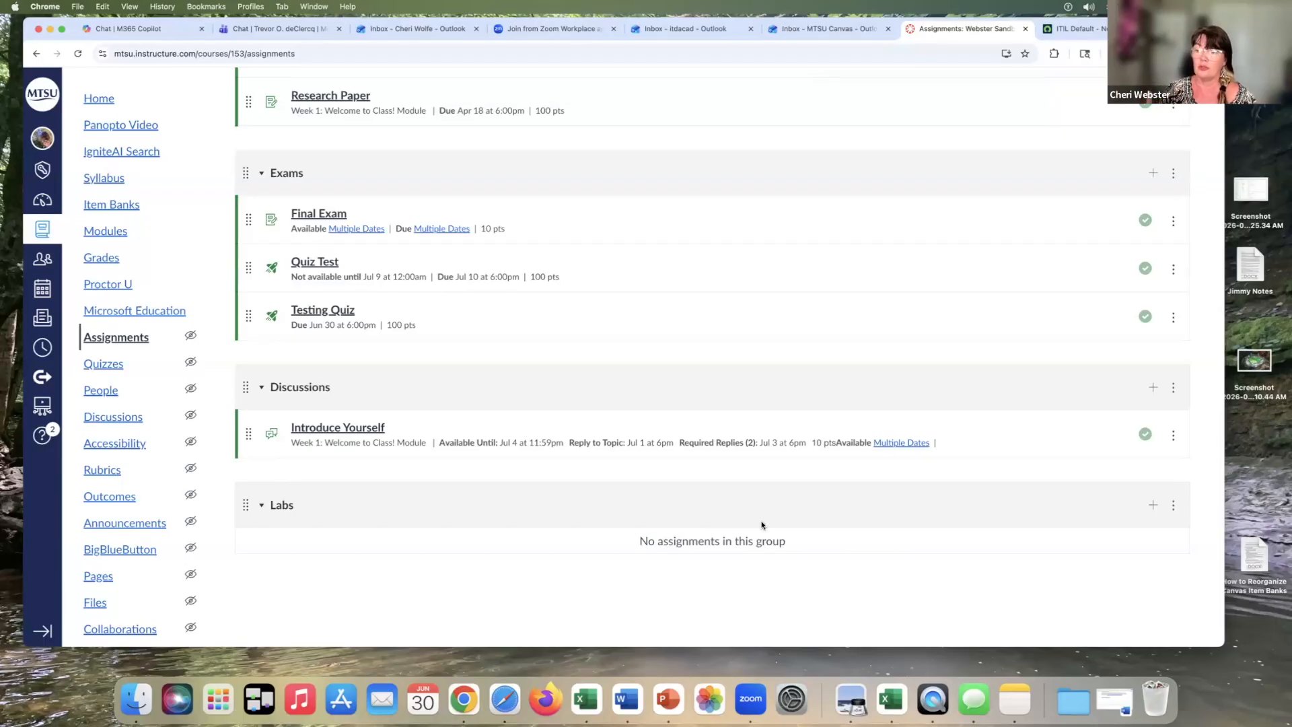
{"action": "scroll", "coordinate": [762, 525], "scroll_direction": "up", "scroll_amount": 3}
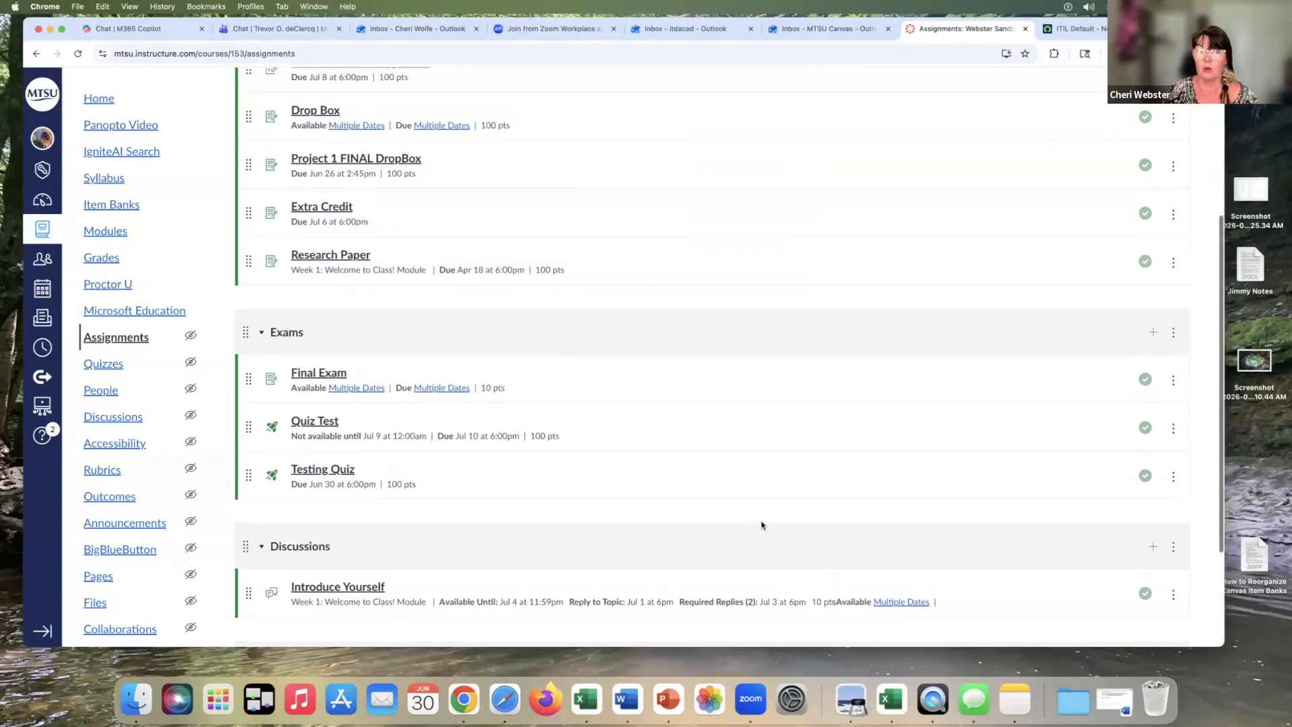
{"action": "scroll", "coordinate": [762, 525], "scroll_direction": "up", "scroll_amount": 3}
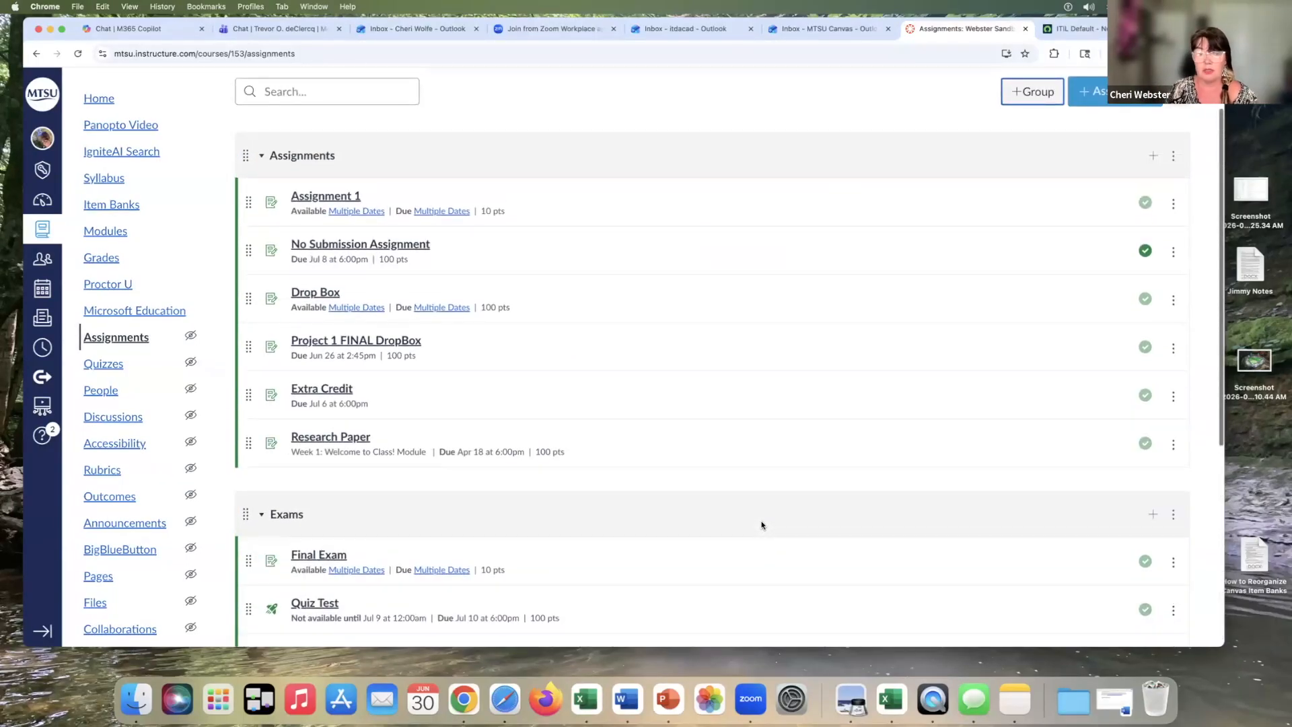
{"action": "left_click_drag", "start_coordinate": [244, 319], "coordinate": [262, 547]}
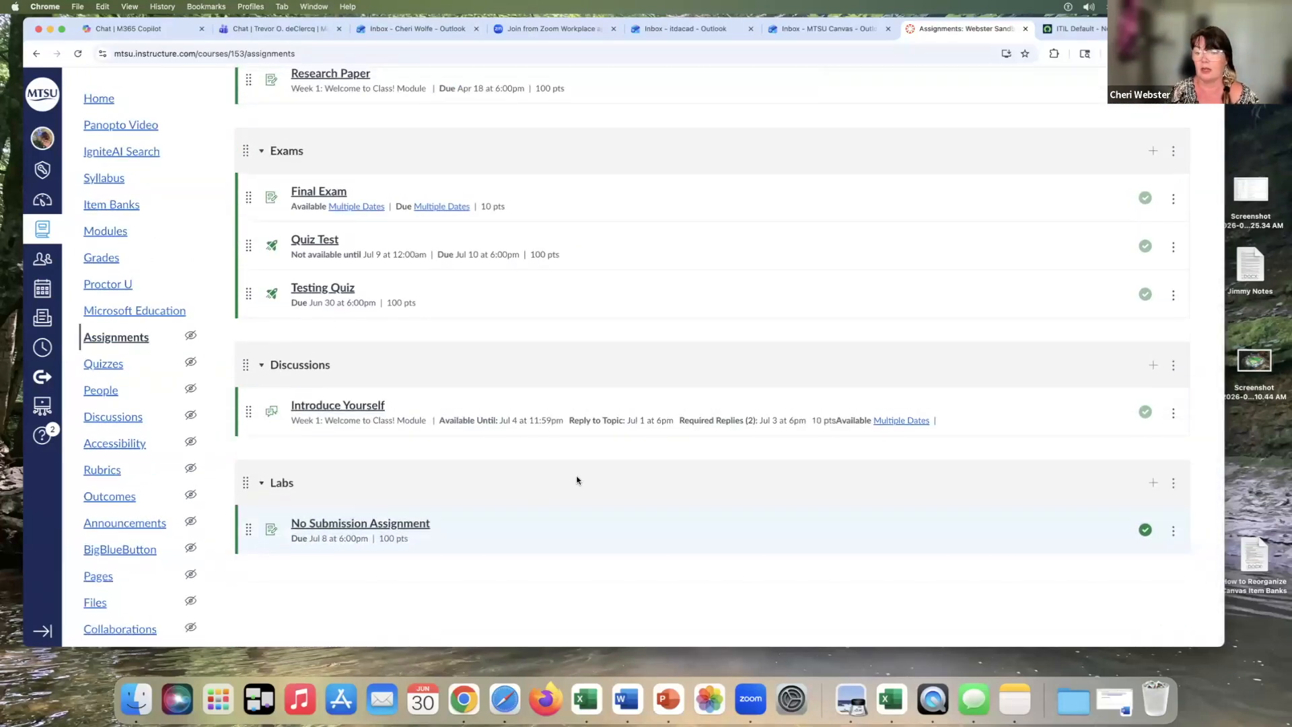
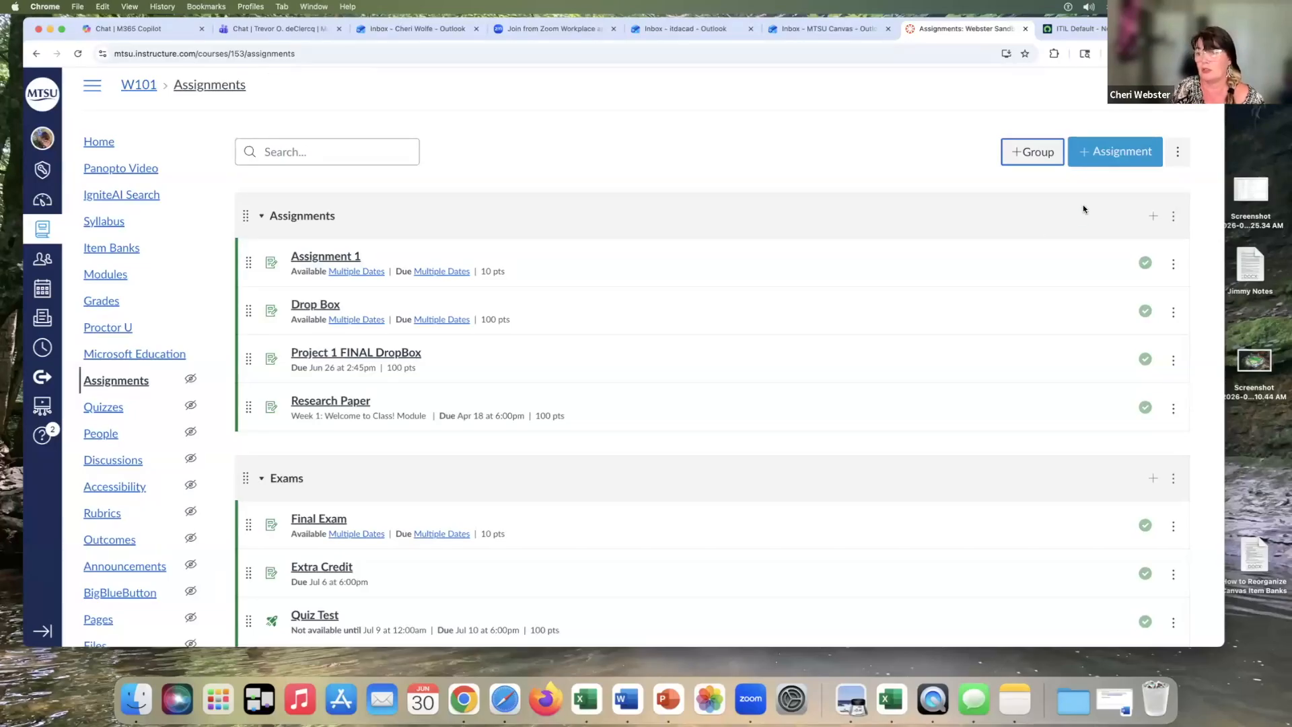
Rename the Assignments group to Homework
{"action": "left_click", "coordinate": [1174, 216]}
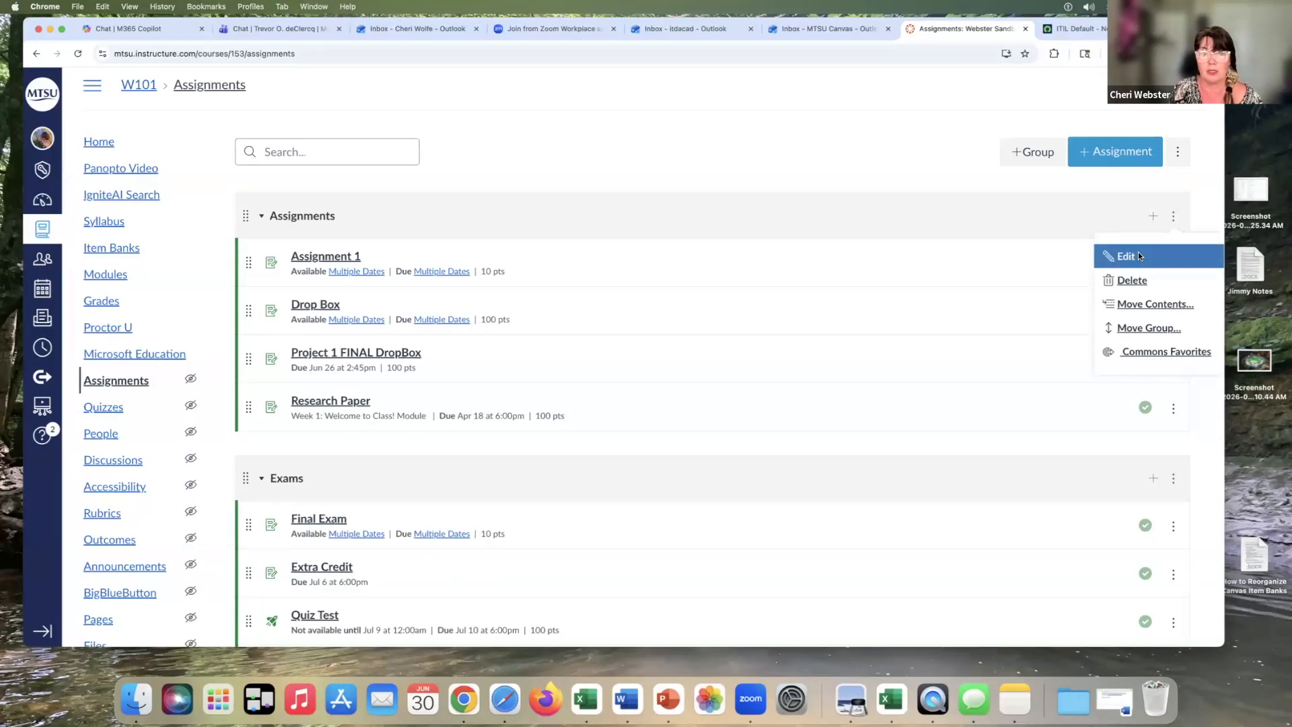
{"action": "left_click", "coordinate": [1137, 255]}
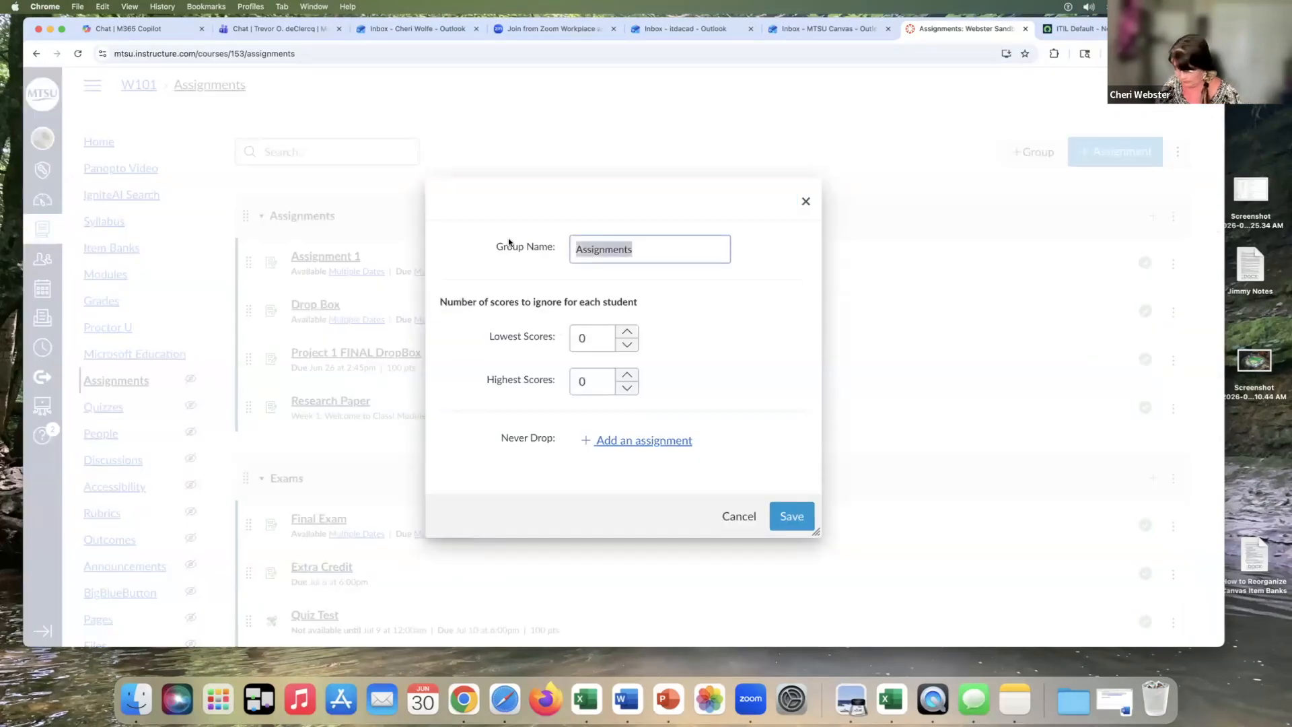
{"action": "type", "text": "Homework"}
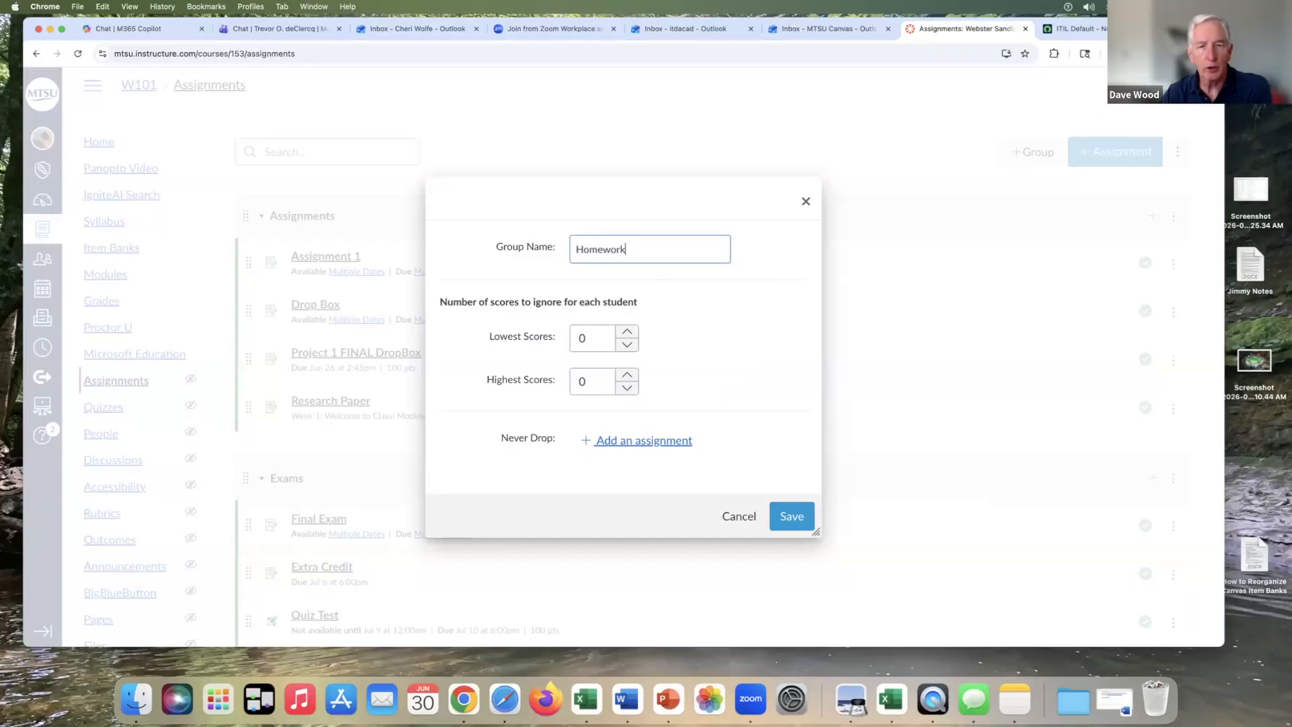
{"action": "left_click", "coordinate": [780, 513]}
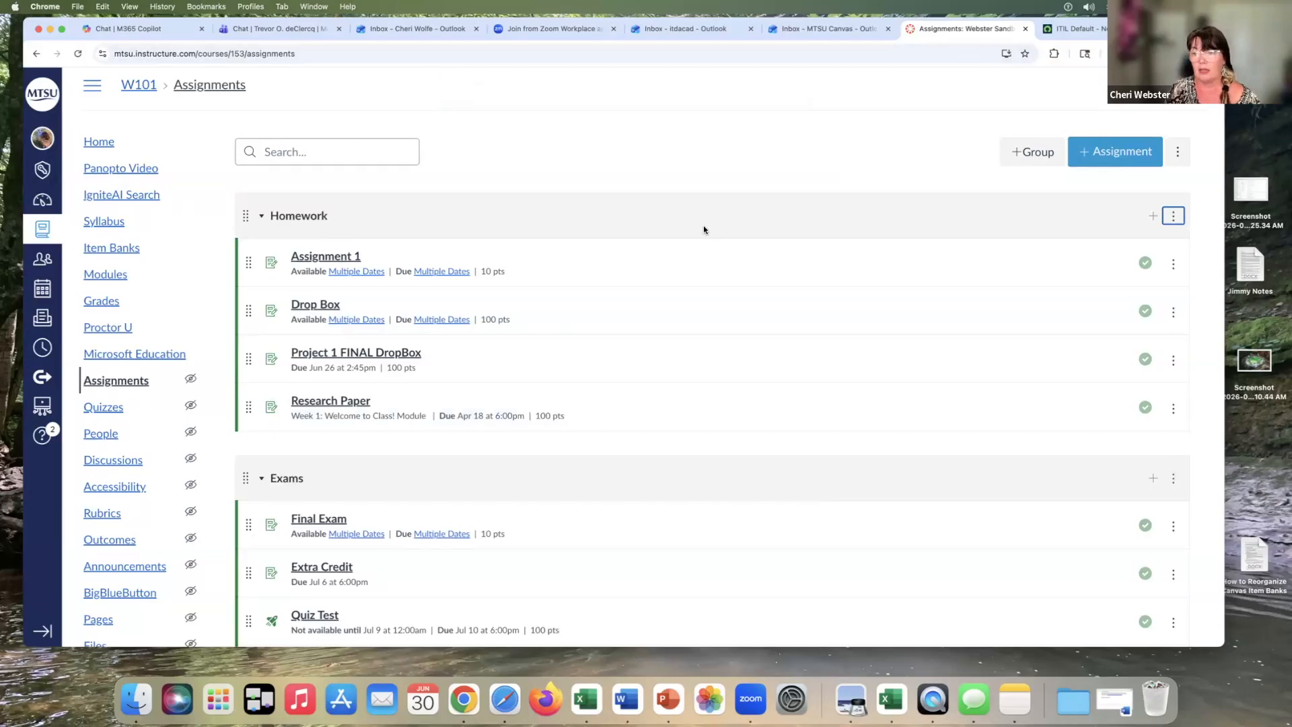
{"action": "scroll", "coordinate": [704, 229], "scroll_direction": "down", "scroll_amount": 3}
{"action": "scroll", "coordinate": [704, 229], "scroll_direction": "down", "scroll_amount": 3}
{"action": "scroll", "coordinate": [704, 229], "scroll_direction": "up", "scroll_amount": 5}
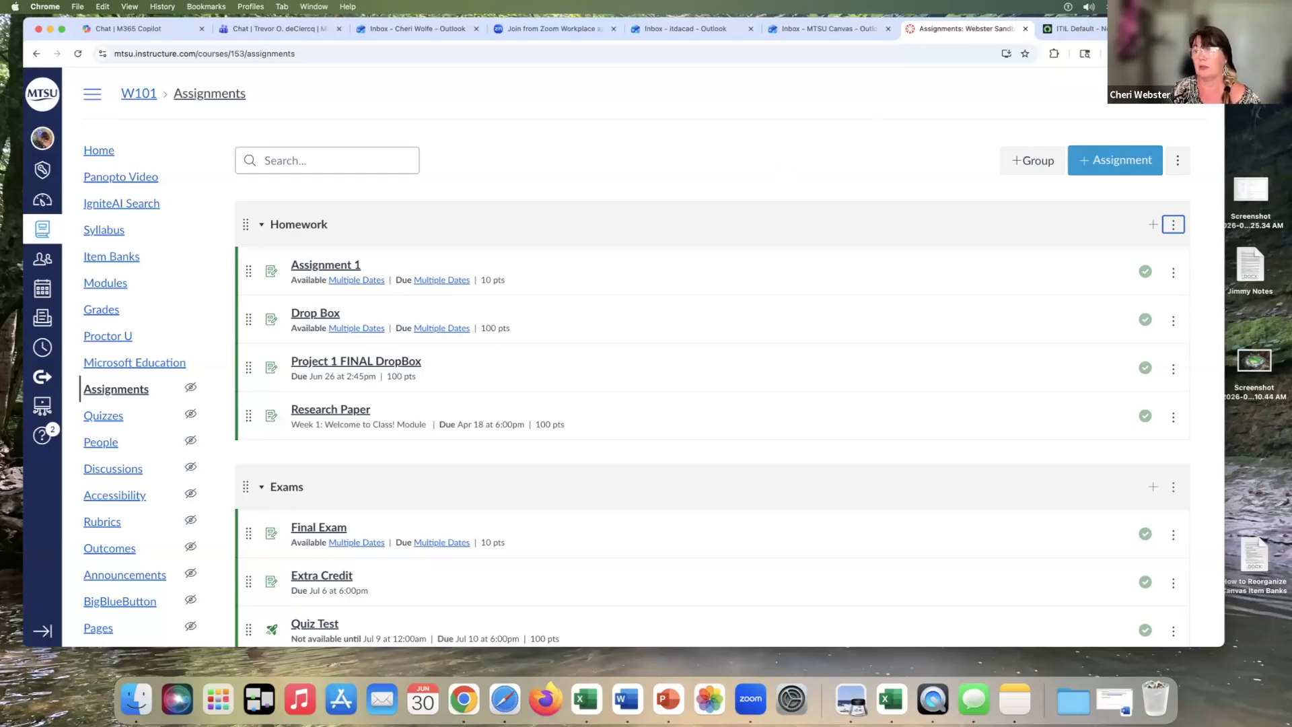
{"action": "left_click_drag", "start_coordinate": [1194, 28], "coordinate": [1224, 26]}
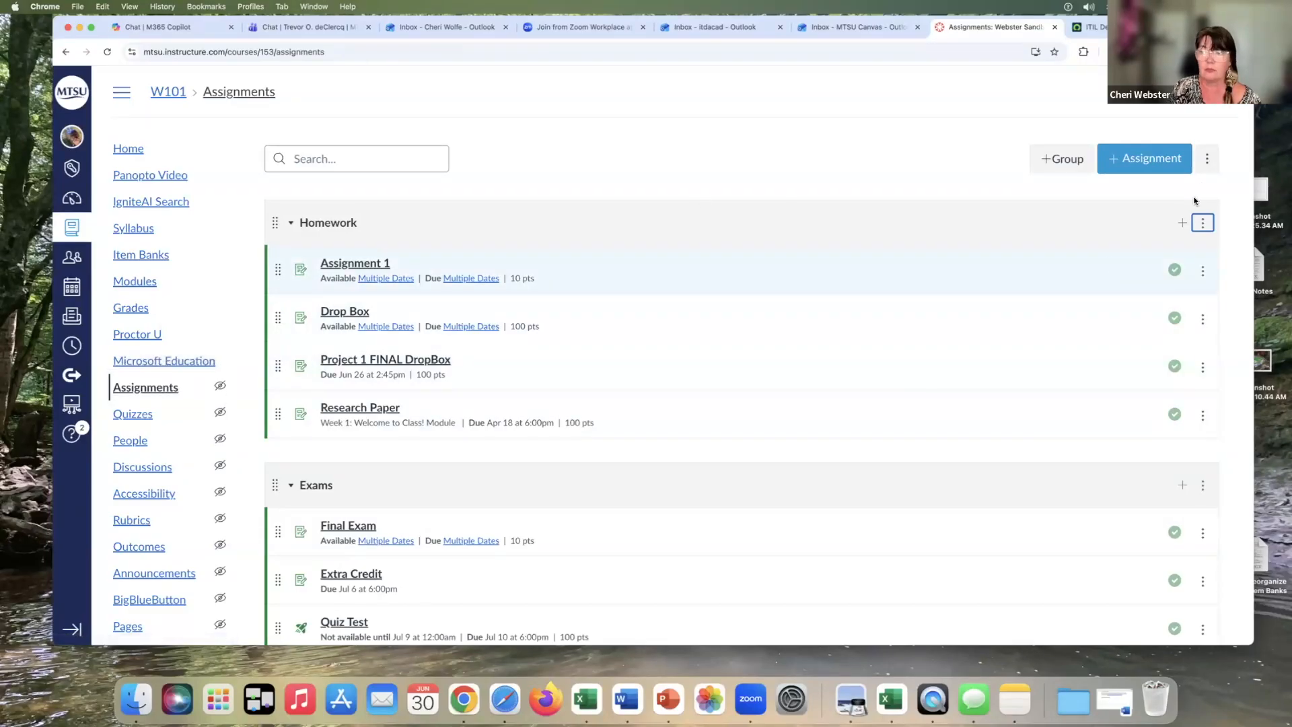
Turn on weighting of the final grade based on assignment groups
{"action": "left_click", "coordinate": [1209, 160]}
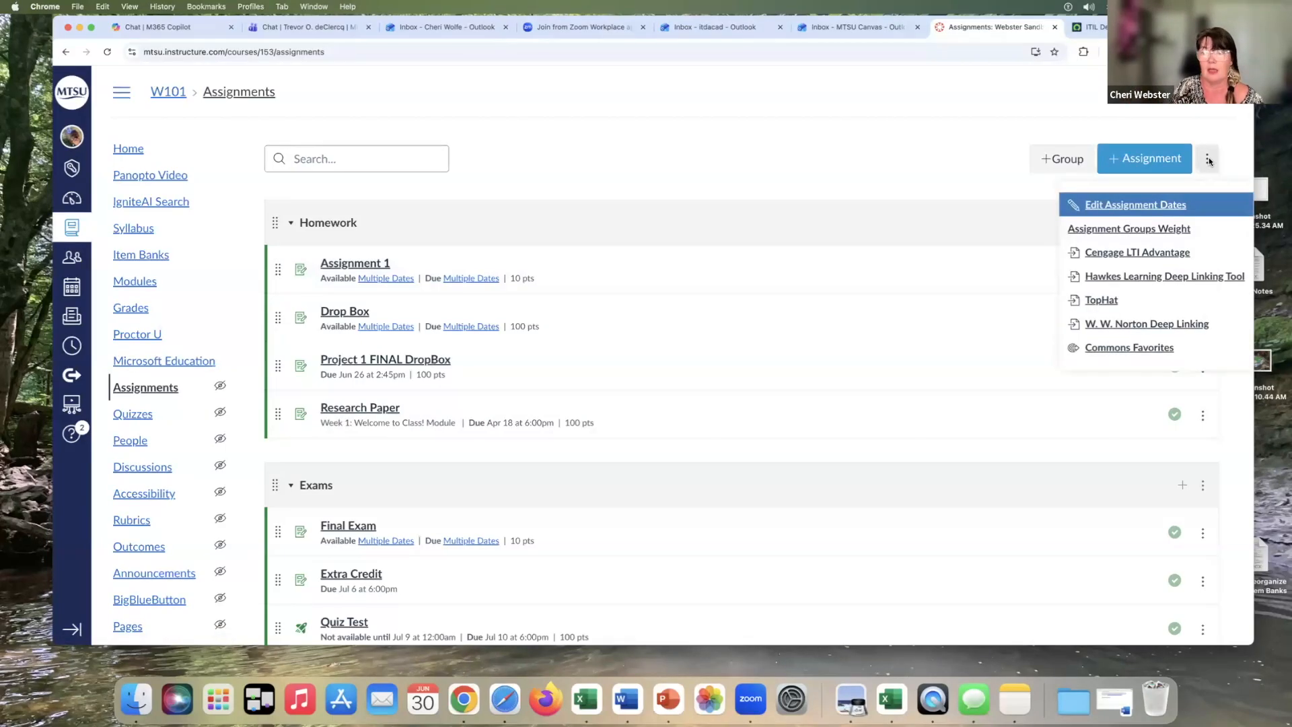
{"action": "left_click", "coordinate": [1131, 228]}
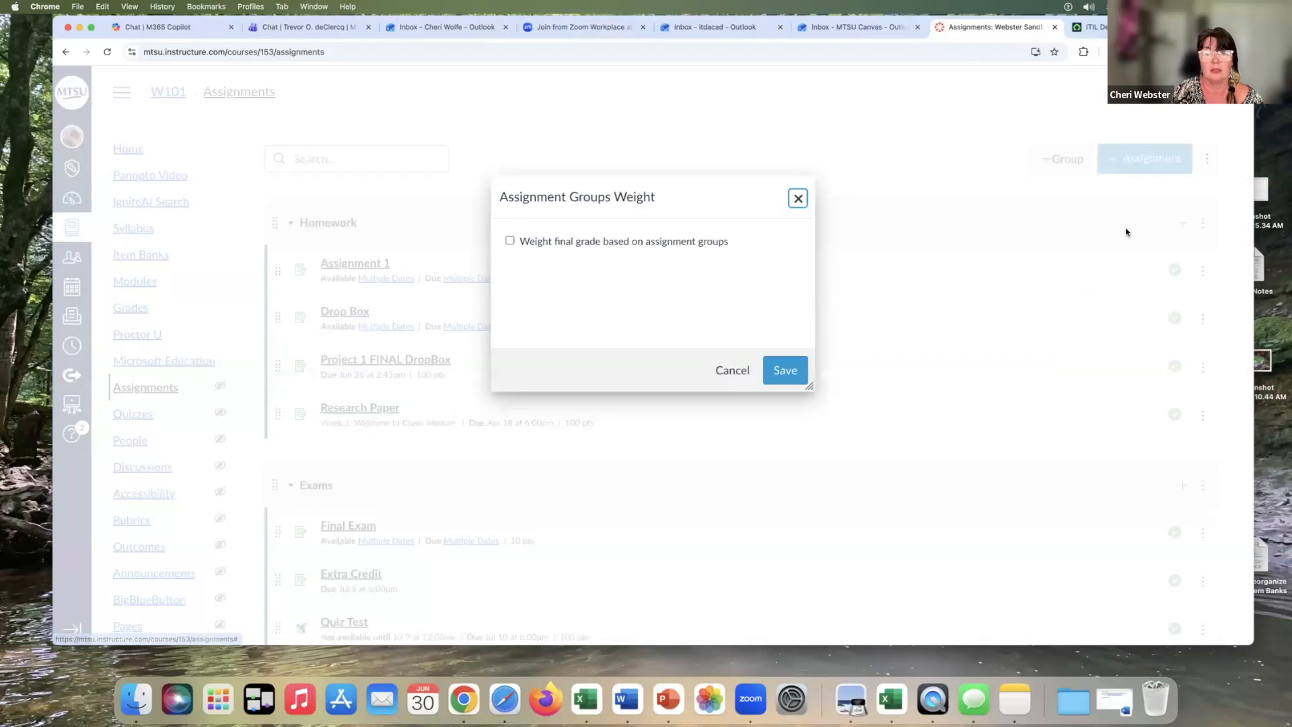
{"action": "left_click", "coordinate": [511, 243]}
Set the group weights to Exams 30%, Discussions 10% and Labs 20%, and save them
{"action": "scroll", "coordinate": [796, 251], "scroll_direction": "down", "scroll_amount": 1}
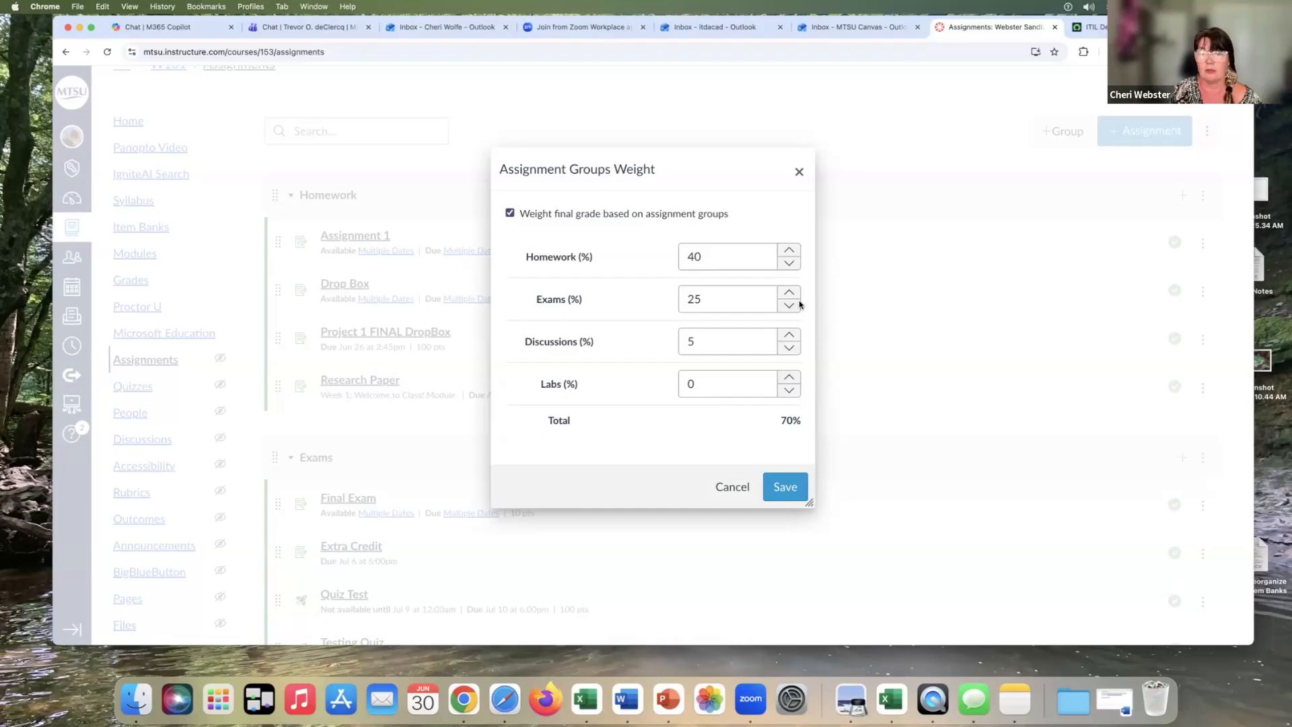
{"action": "left_click_drag", "start_coordinate": [723, 298], "coordinate": [667, 298]}
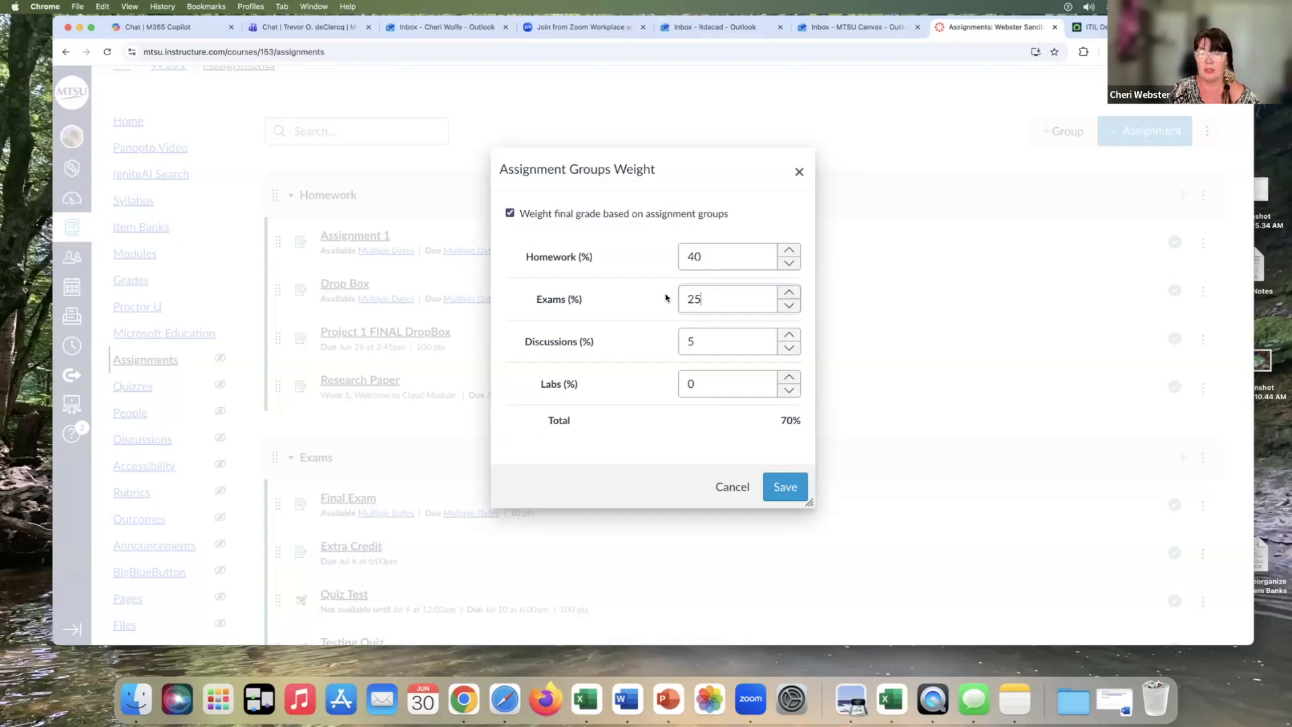
{"action": "type", "text": "30"}
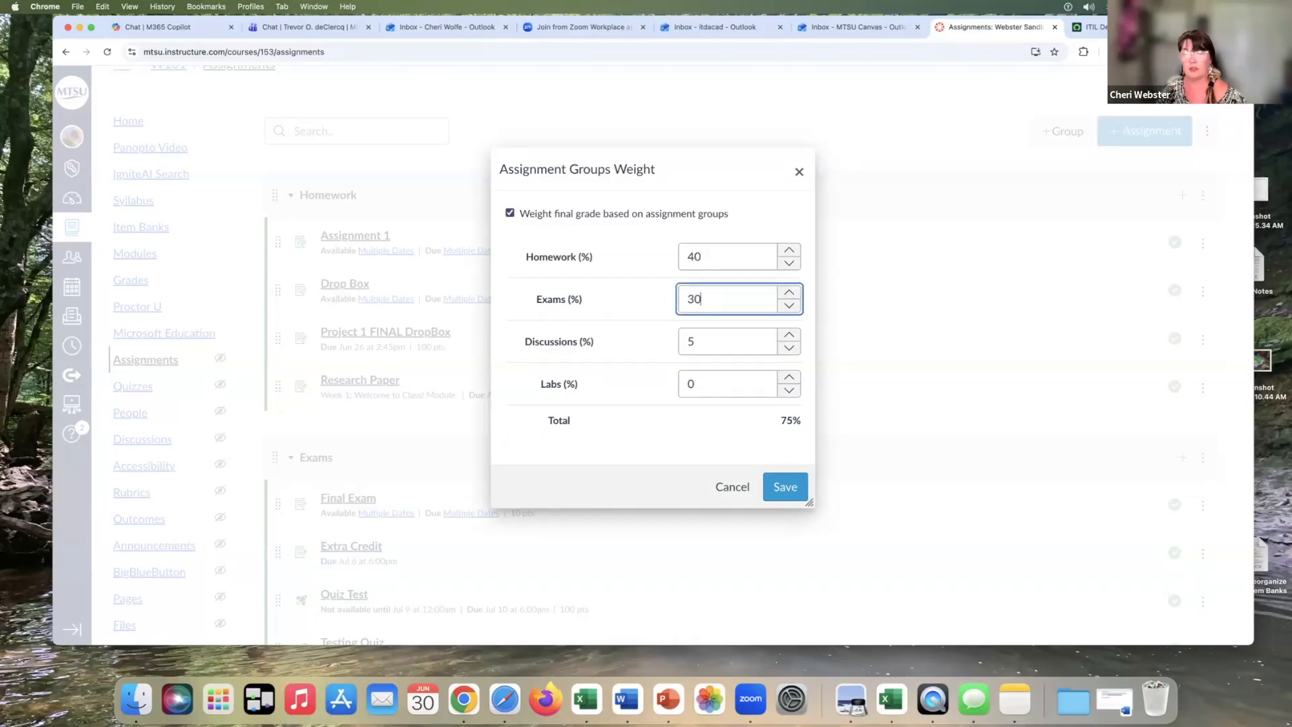
{"action": "scroll", "coordinate": [715, 322], "scroll_direction": "down", "scroll_amount": 1}
{"action": "left_click_drag", "start_coordinate": [715, 334], "coordinate": [675, 336]}
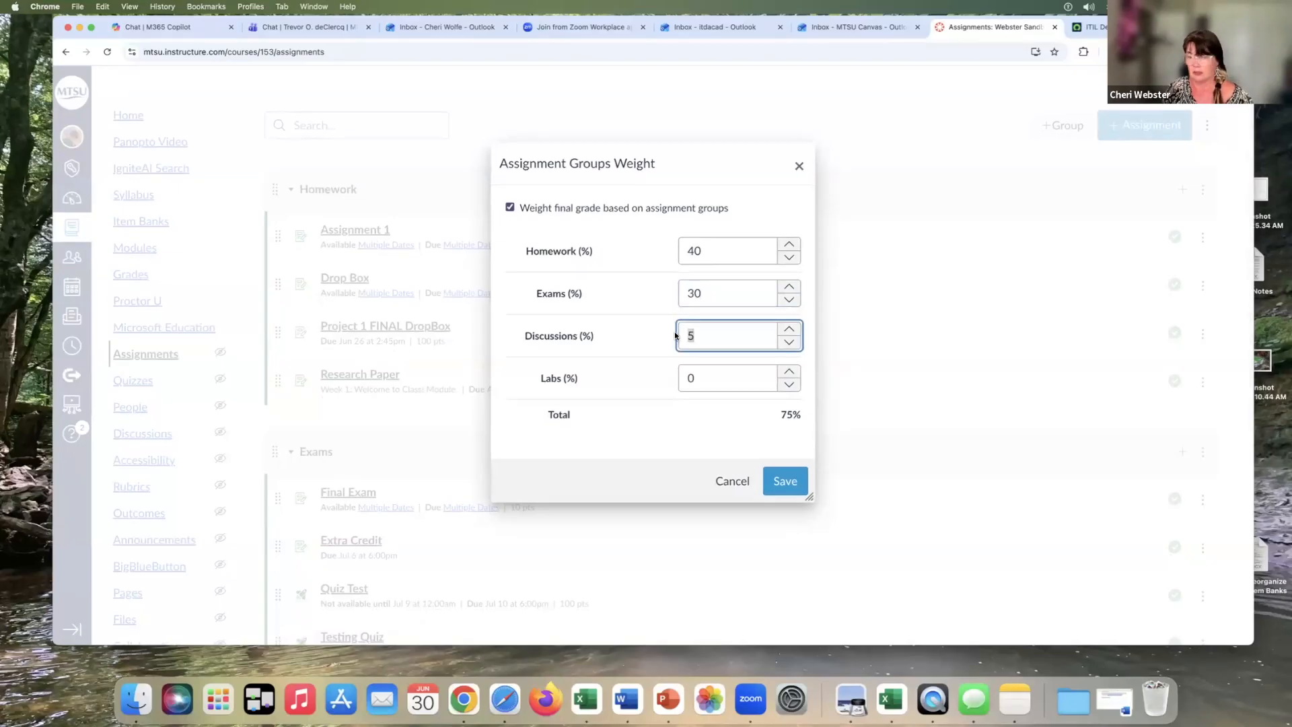
{"action": "type", "text": "10"}
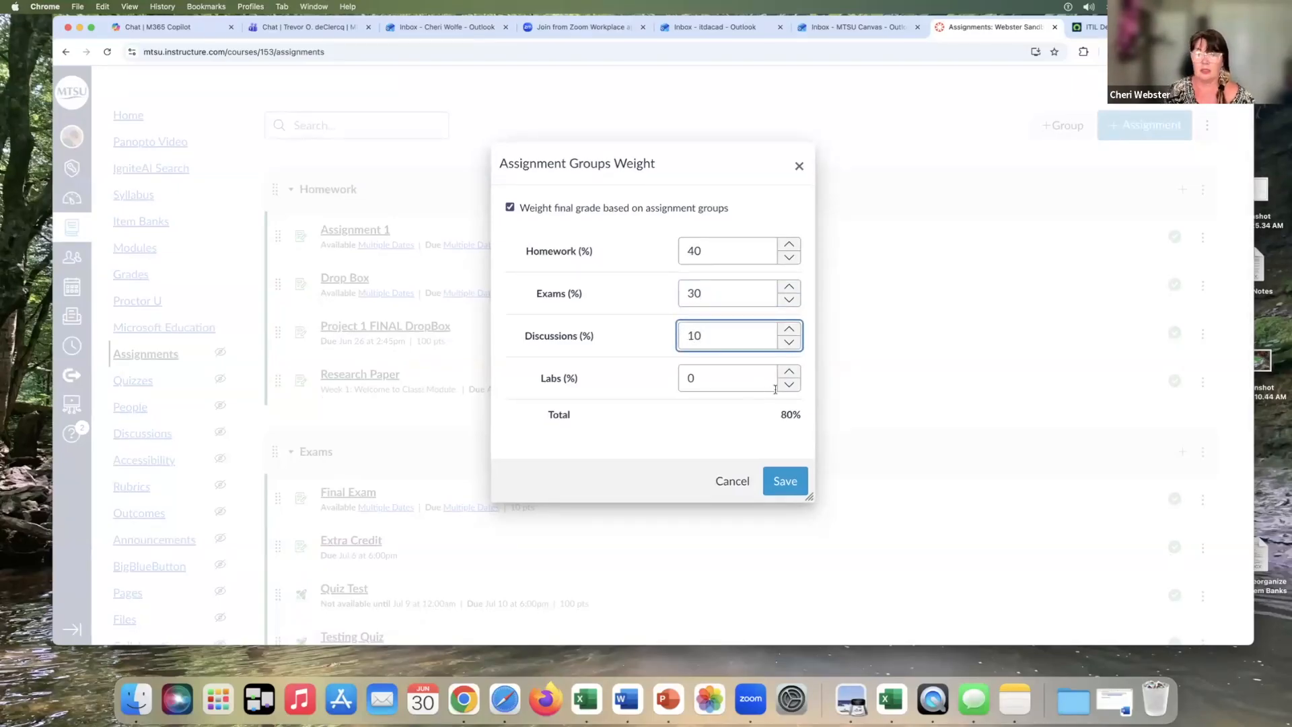
{"action": "left_click_drag", "start_coordinate": [732, 375], "coordinate": [652, 375]}
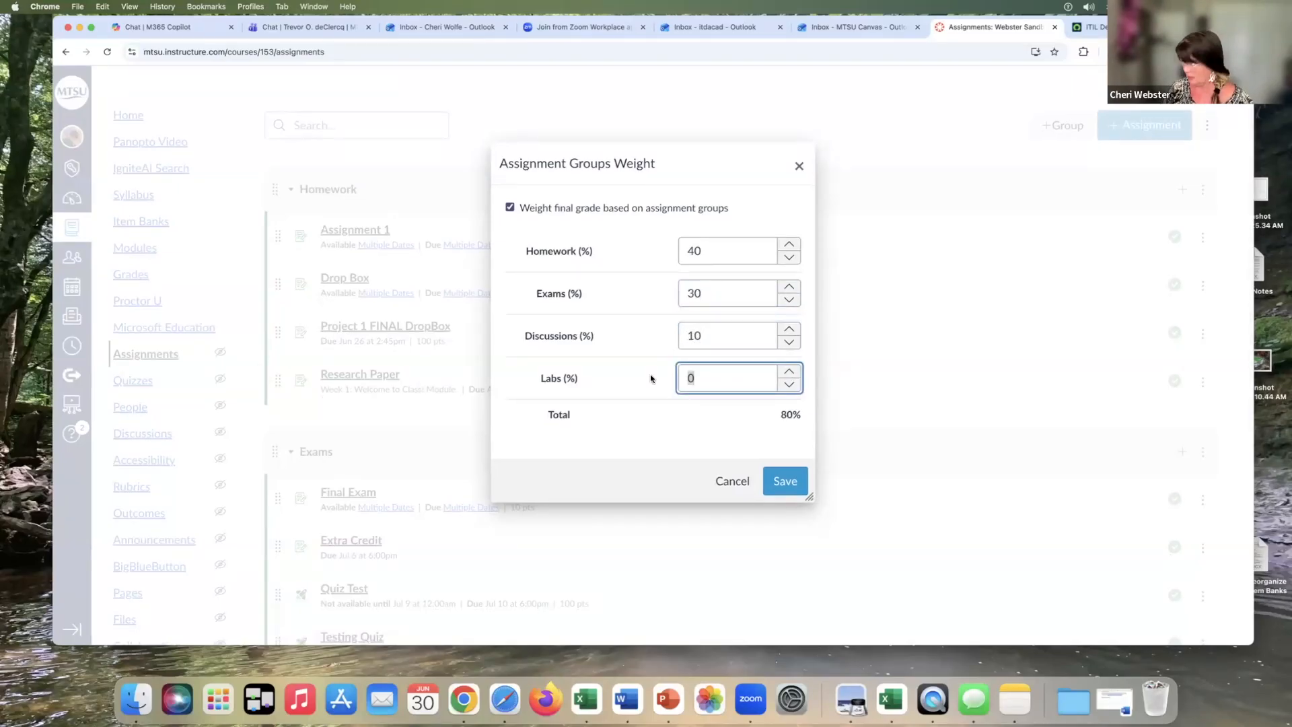
{"action": "type", "text": "20"}
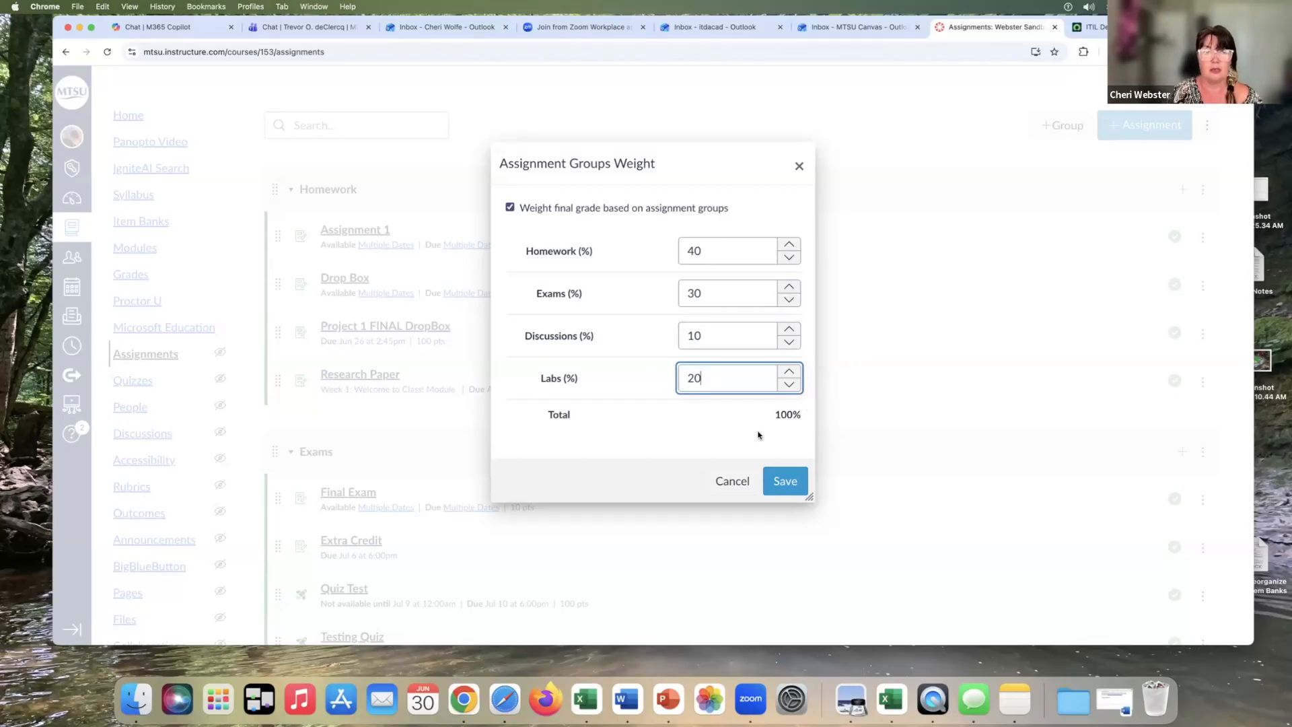
{"action": "left_click", "coordinate": [781, 483]}
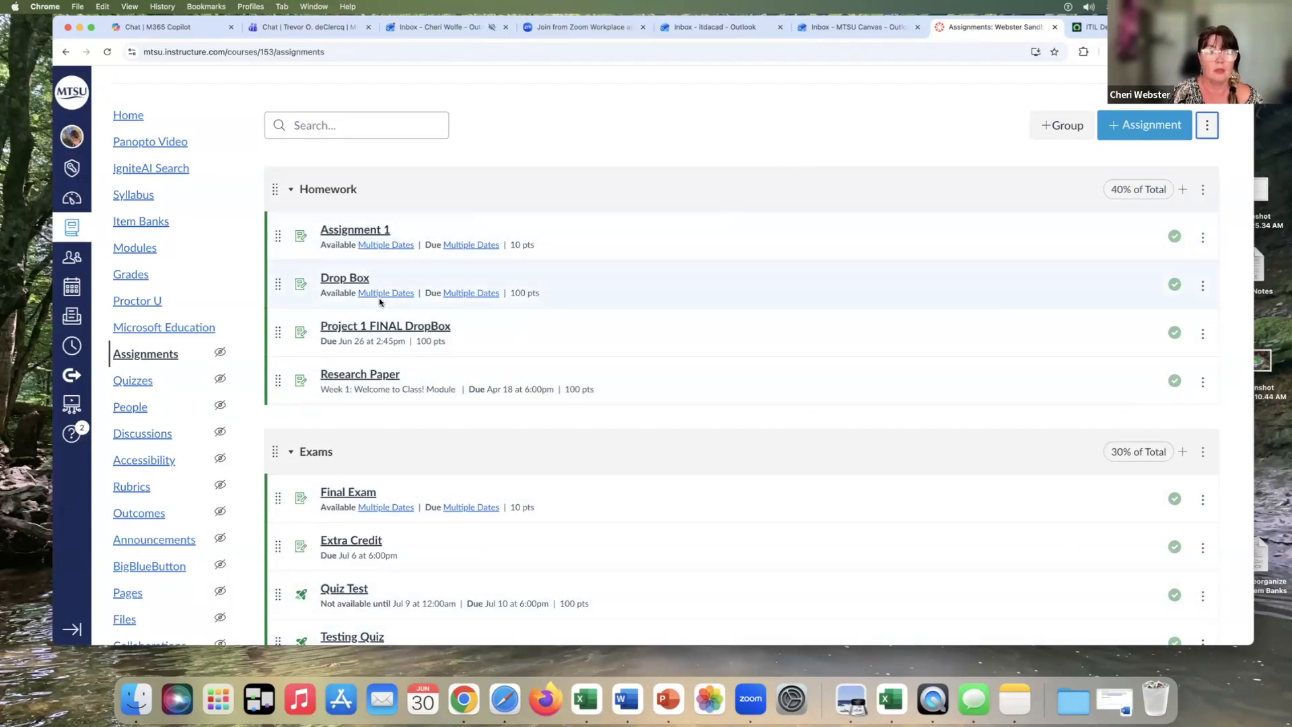
Open the gradebook and review the weighted assignment group columns
{"action": "left_click", "coordinate": [135, 274]}
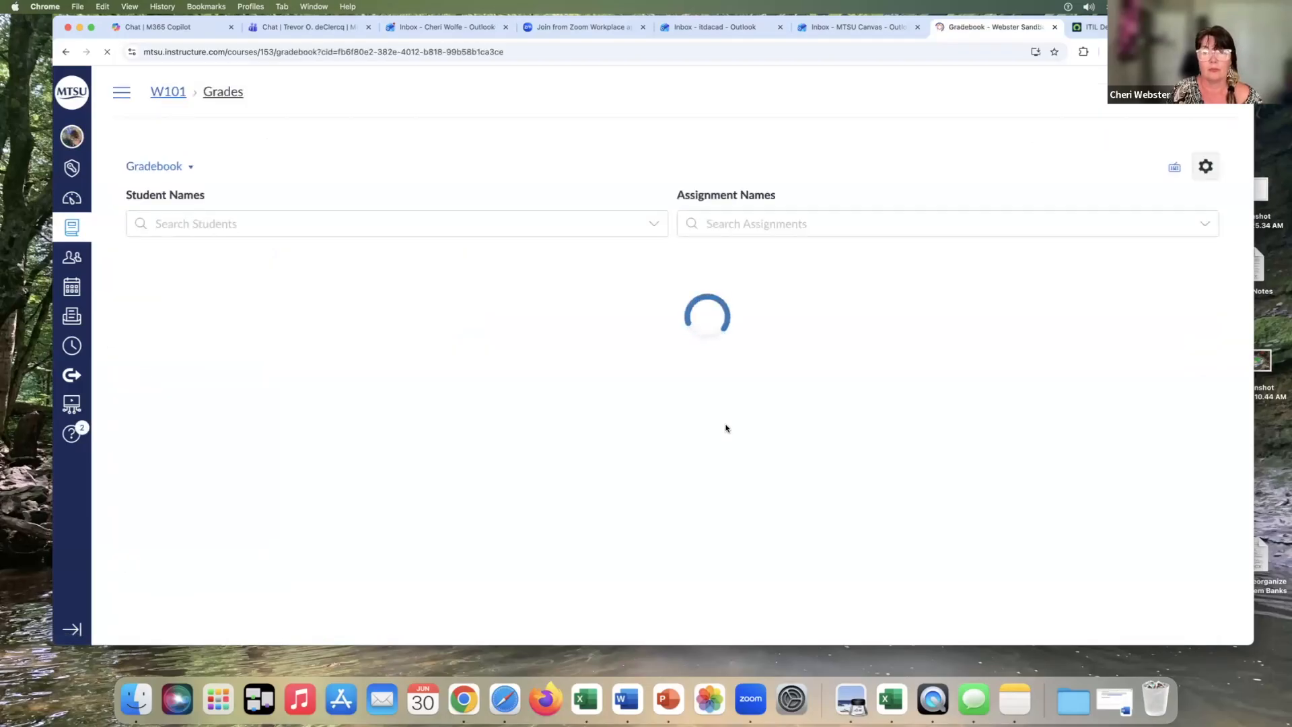
{"action": "scroll", "coordinate": [651, 359], "scroll_direction": "right", "scroll_amount": 3}
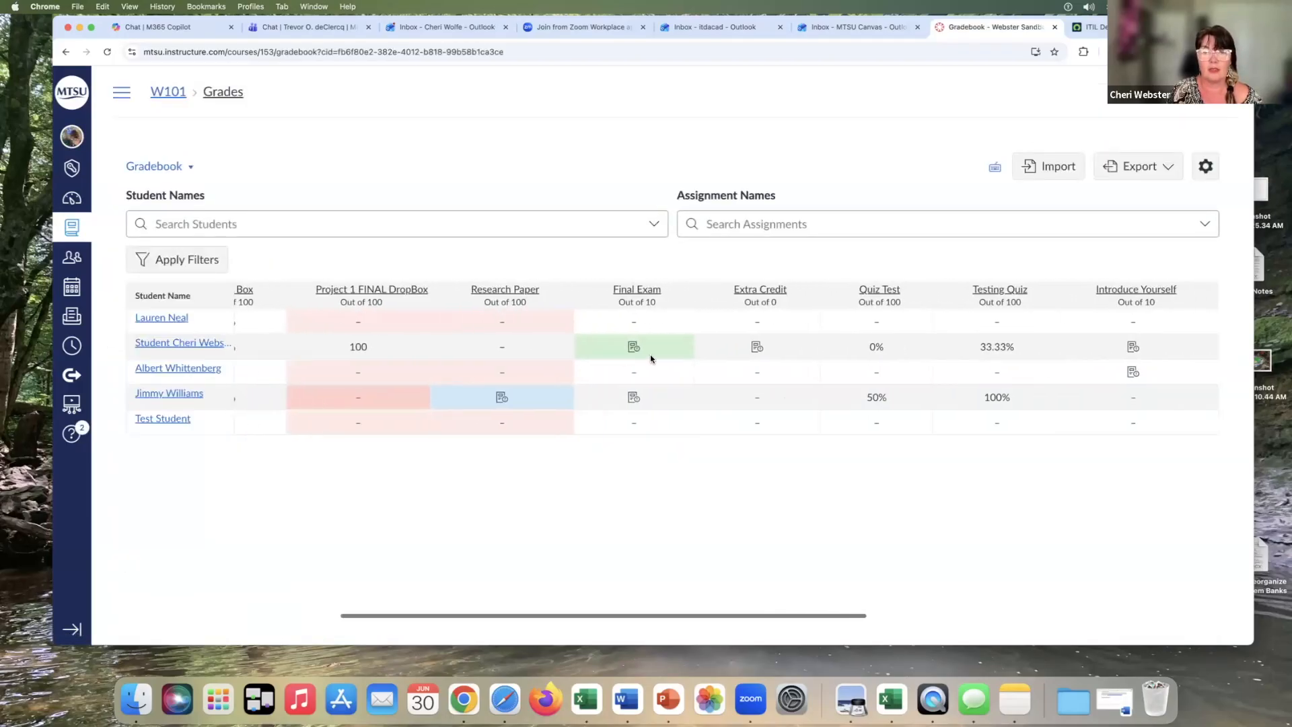
{"action": "scroll", "coordinate": [650, 359], "scroll_direction": "right", "scroll_amount": 5}
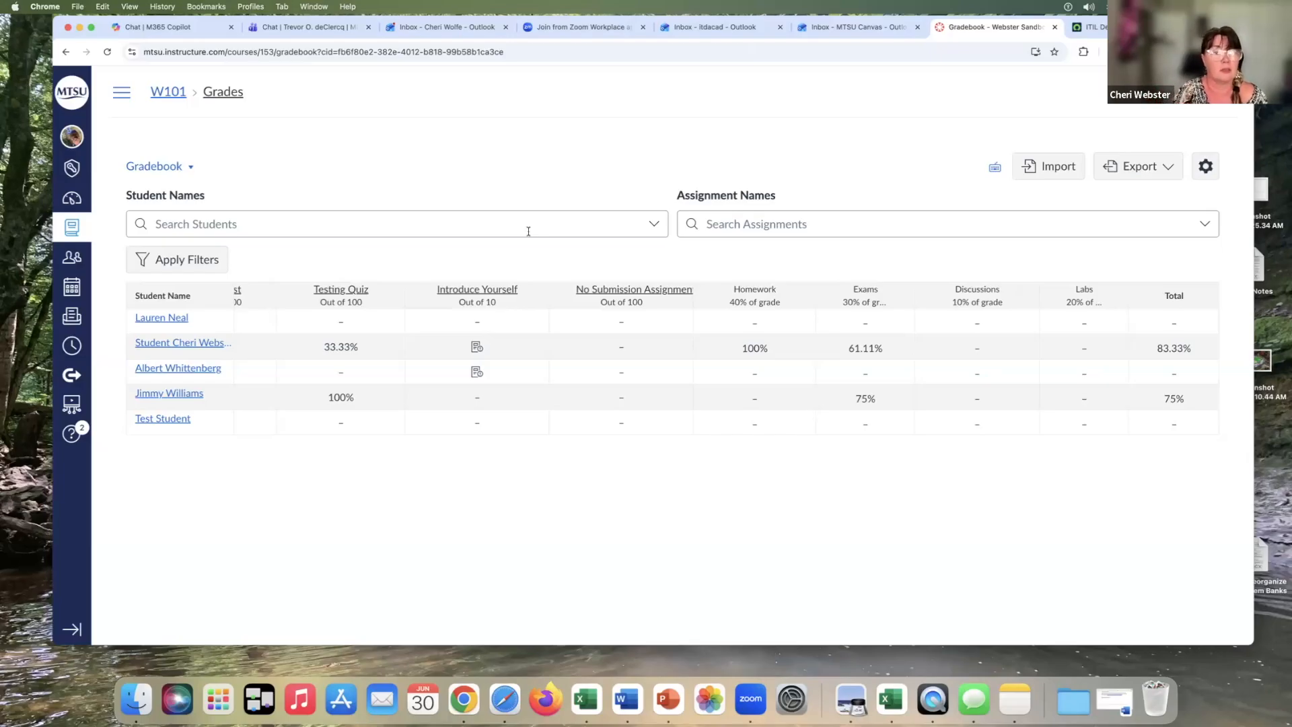
Return to the Assignments page and edit the Exams group to drop each student's 2 lowest scores
{"action": "left_click", "coordinate": [120, 95]}
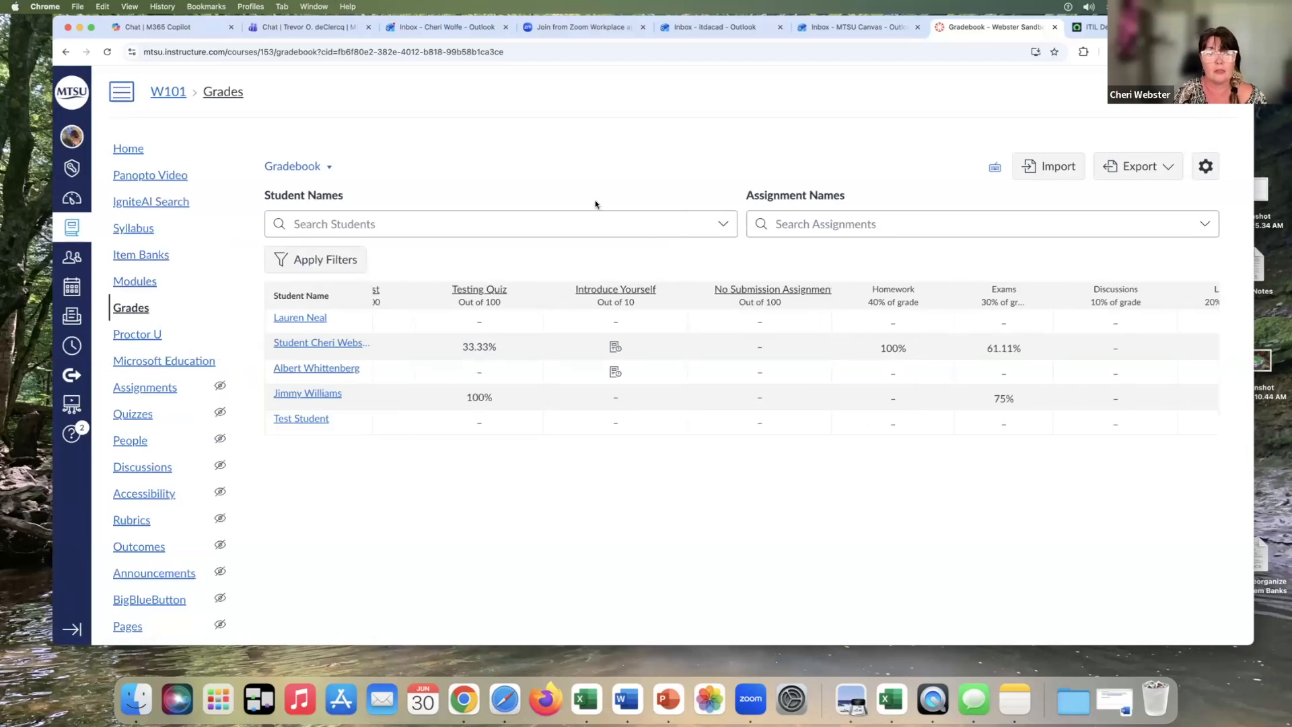
{"action": "left_click", "coordinate": [157, 393]}
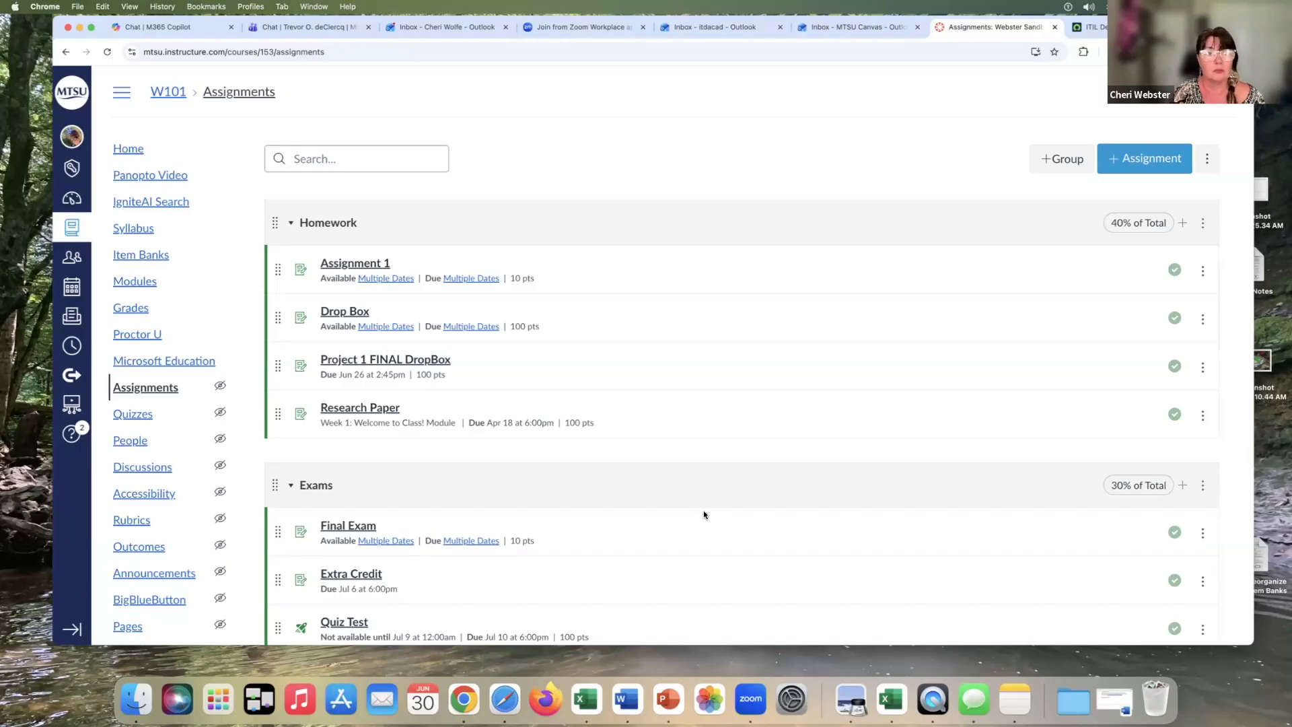
{"action": "scroll", "coordinate": [704, 512], "scroll_direction": "down", "scroll_amount": 4}
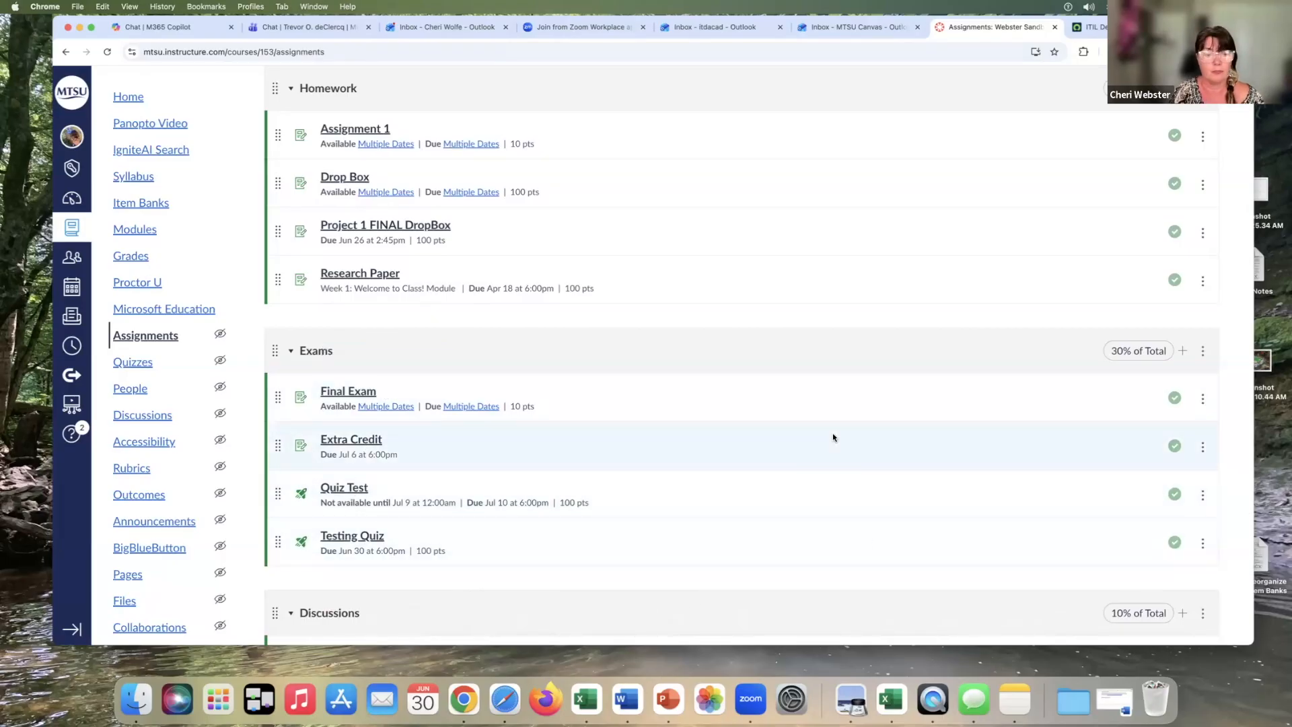
{"action": "scroll", "coordinate": [833, 436], "scroll_direction": "down", "scroll_amount": 3}
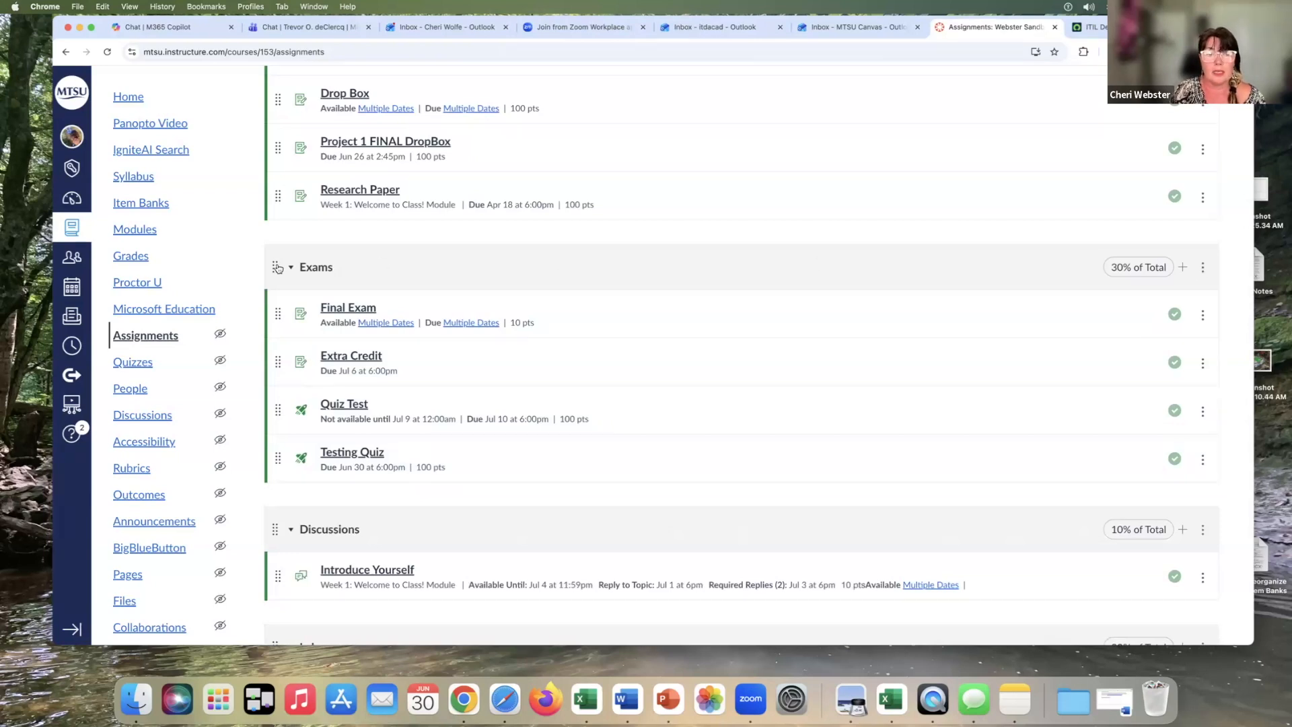
{"action": "scroll", "coordinate": [537, 277], "scroll_direction": "down", "scroll_amount": 1}
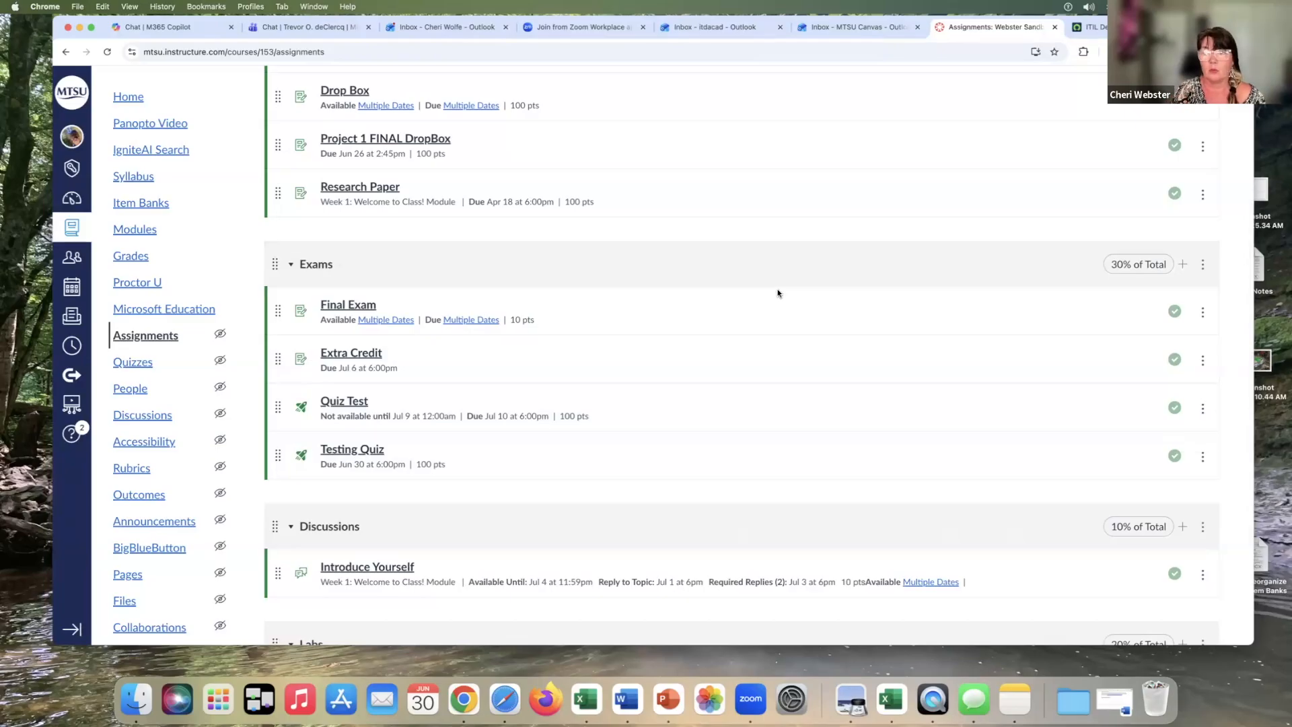
{"action": "left_click", "coordinate": [1203, 267]}
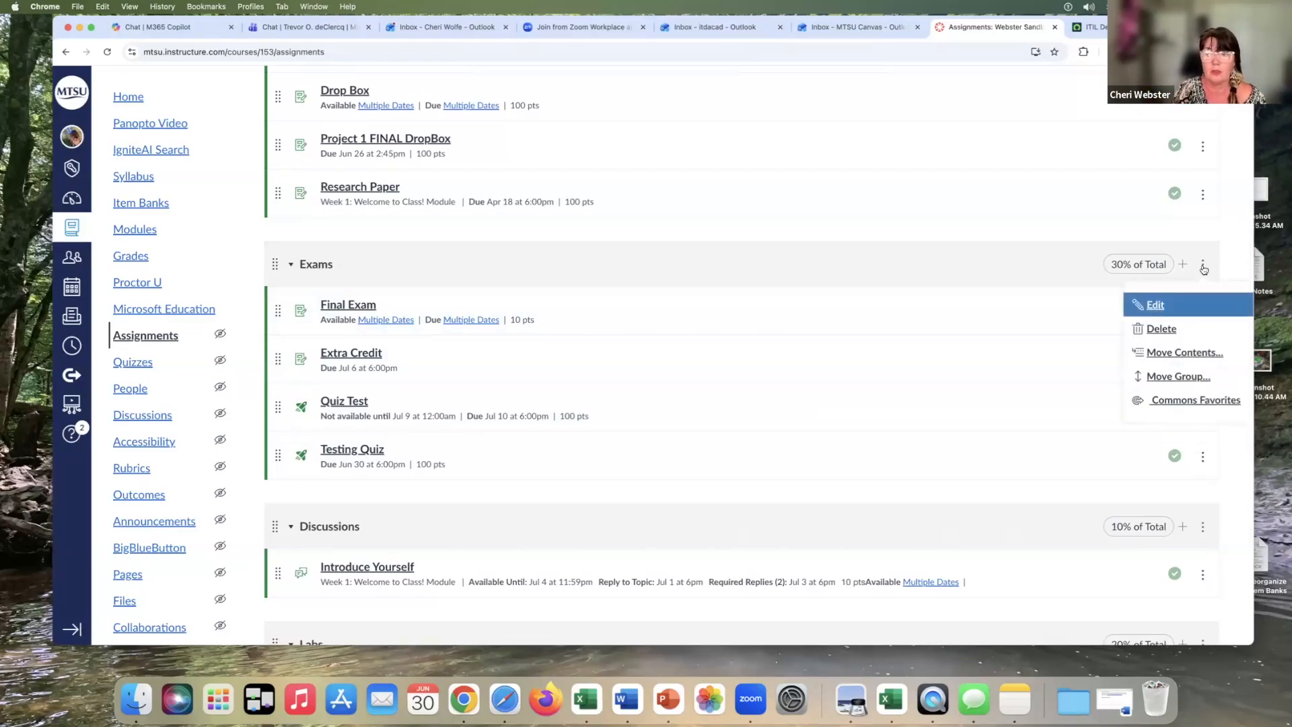
{"action": "left_click", "coordinate": [1155, 304]}
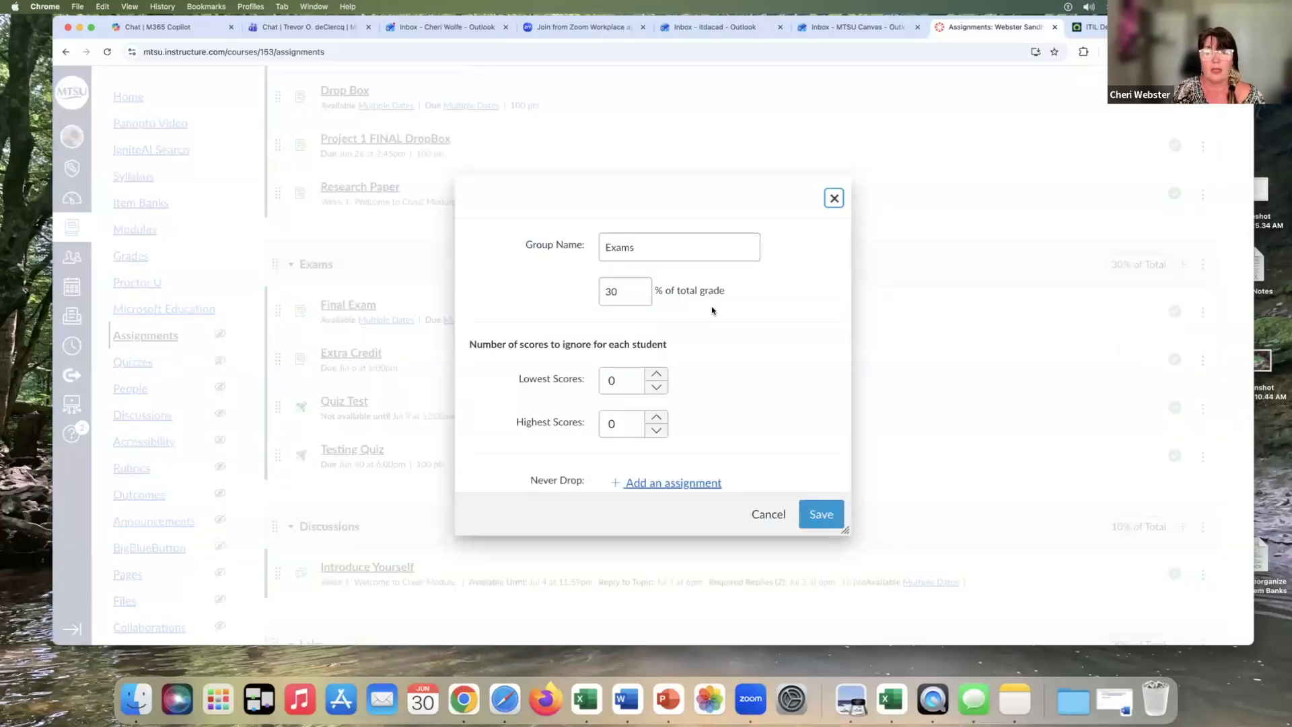
{"action": "scroll", "coordinate": [765, 355], "scroll_direction": "down", "scroll_amount": 1}
{"action": "scroll", "coordinate": [760, 352], "scroll_direction": "down", "scroll_amount": 1}
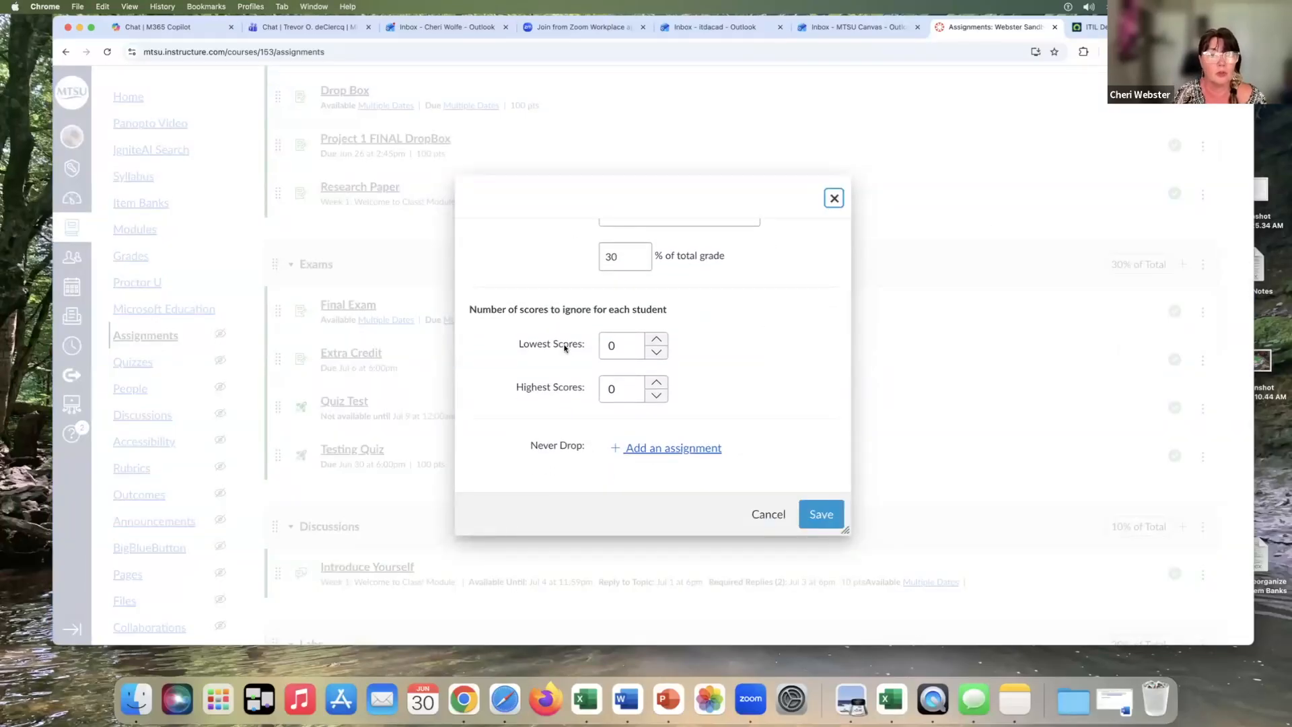
{"action": "left_click", "coordinate": [657, 340]}
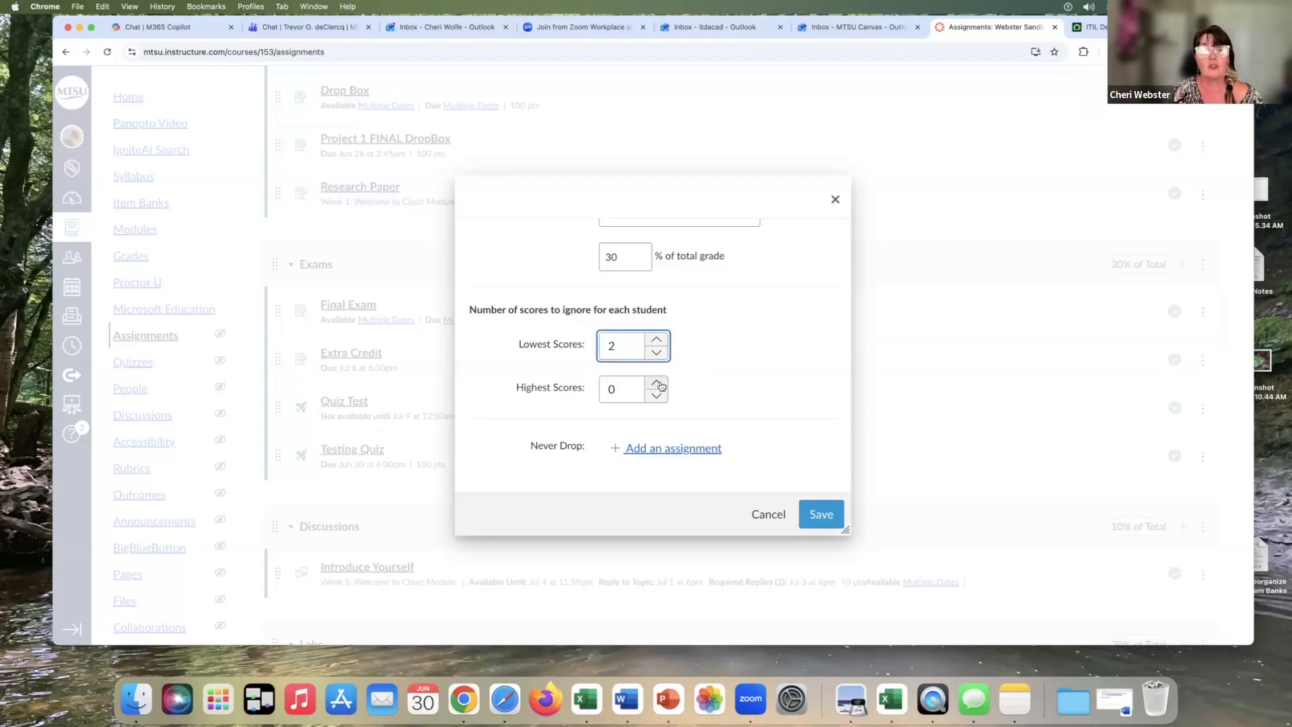
{"action": "key", "text": "Tab"}
{"action": "type", "text": "1"}
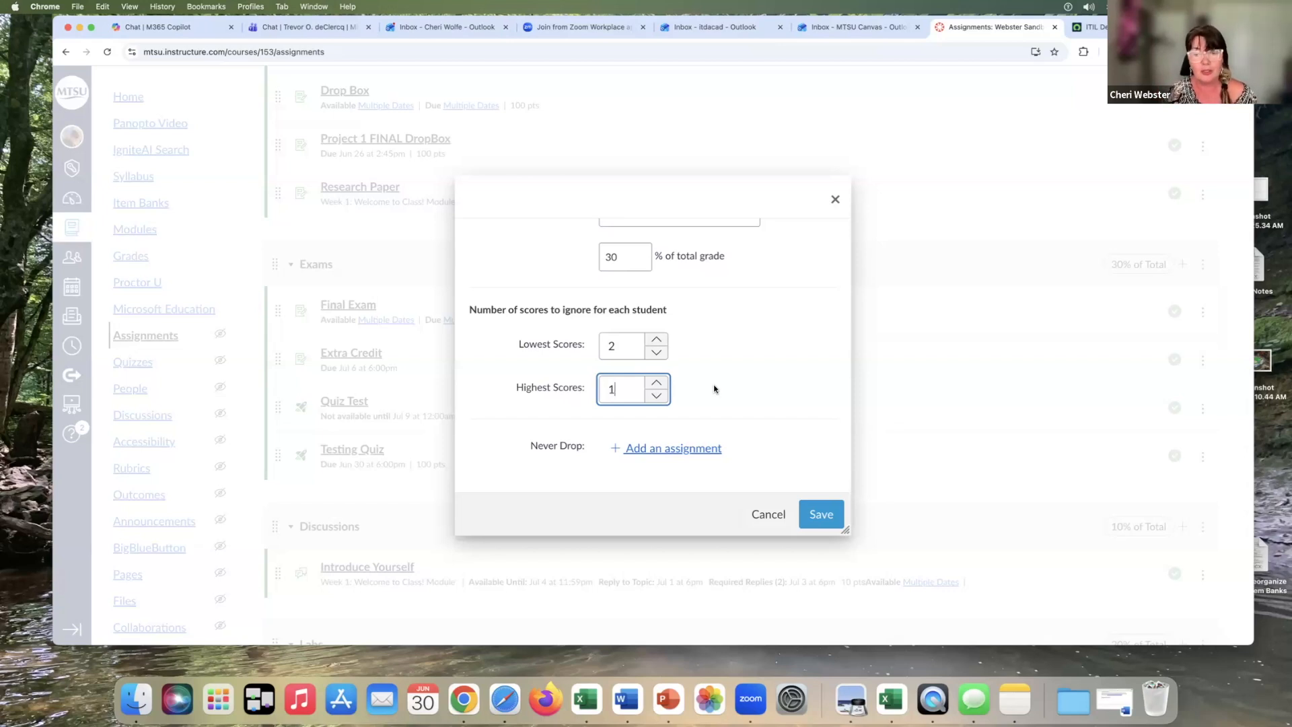
{"action": "left_click", "coordinate": [656, 396]}
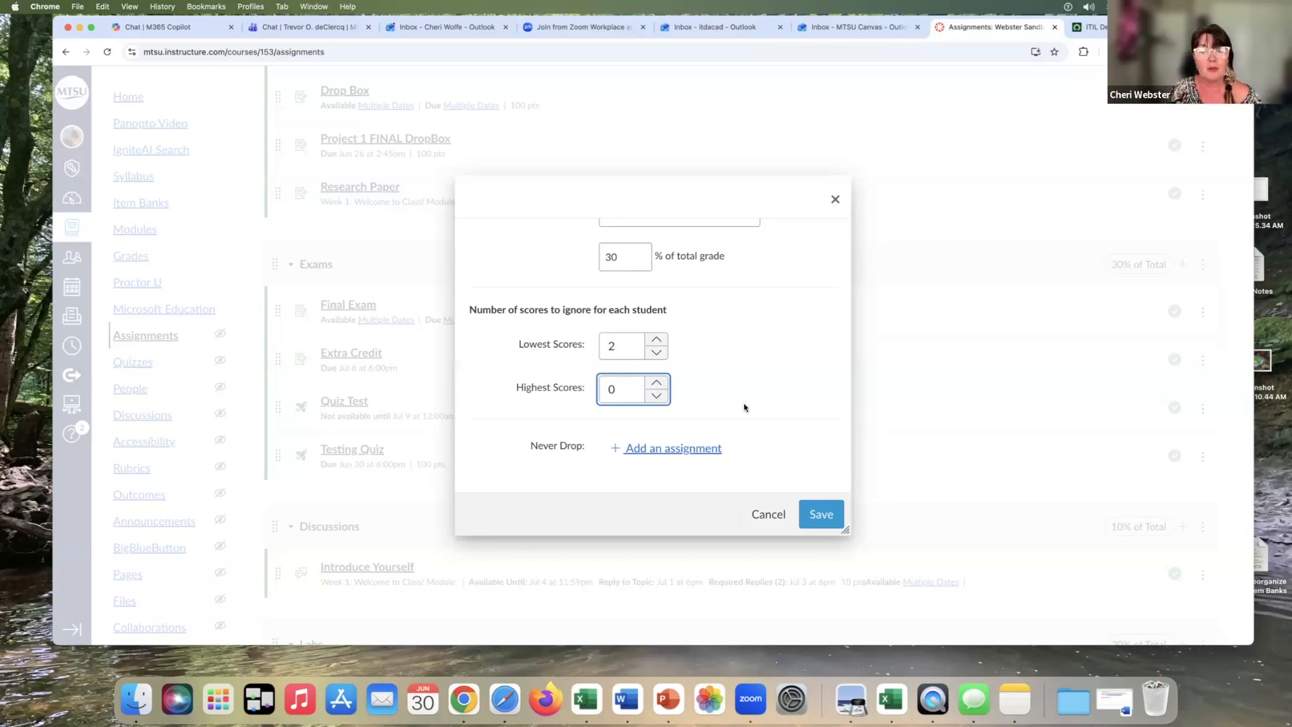
Add Final Exam as a never-drop assignment in the Exams group and save the group
{"action": "left_click", "coordinate": [672, 448]}
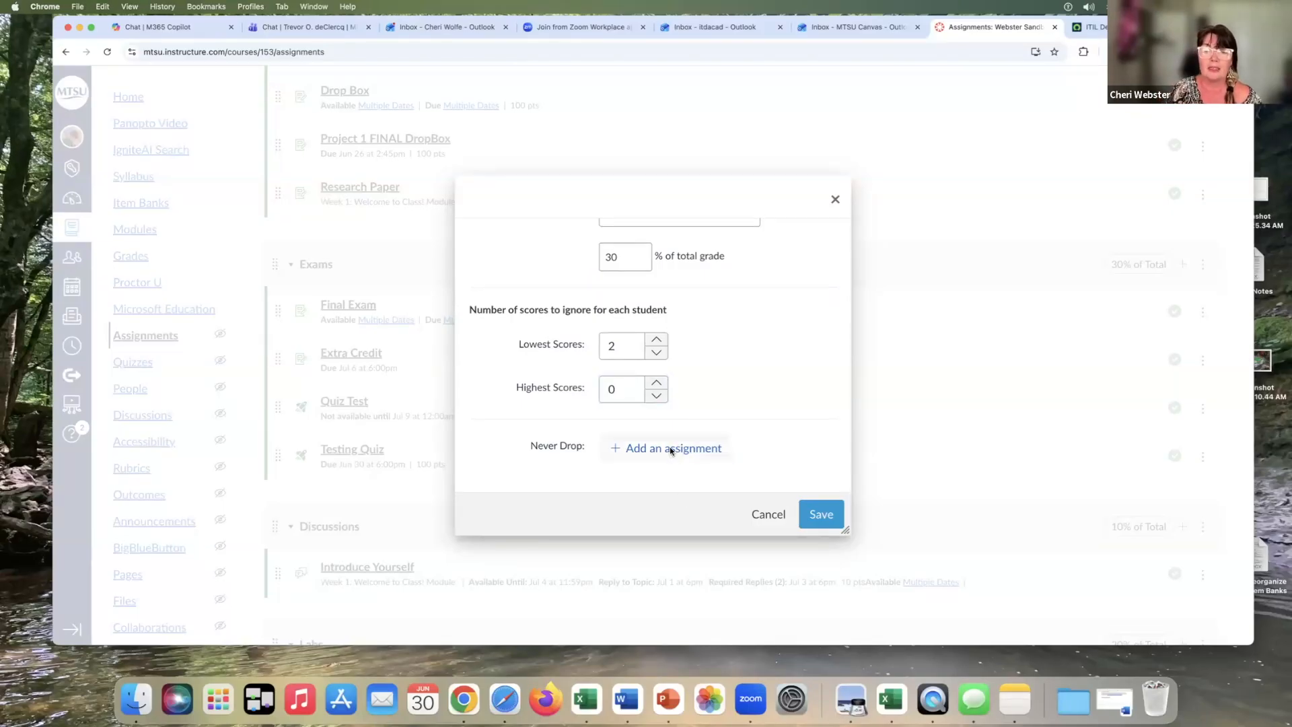
{"action": "scroll", "coordinate": [774, 426], "scroll_direction": "down", "scroll_amount": 1}
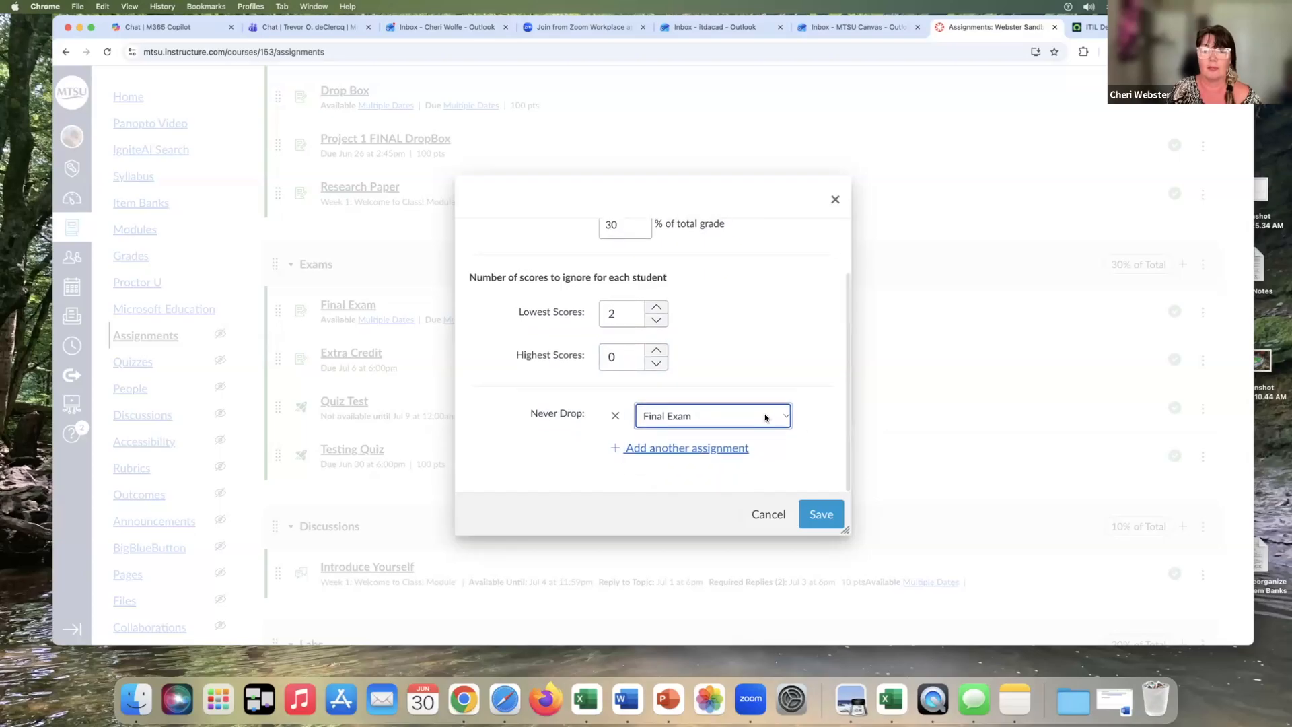
{"action": "left_click", "coordinate": [765, 413]}
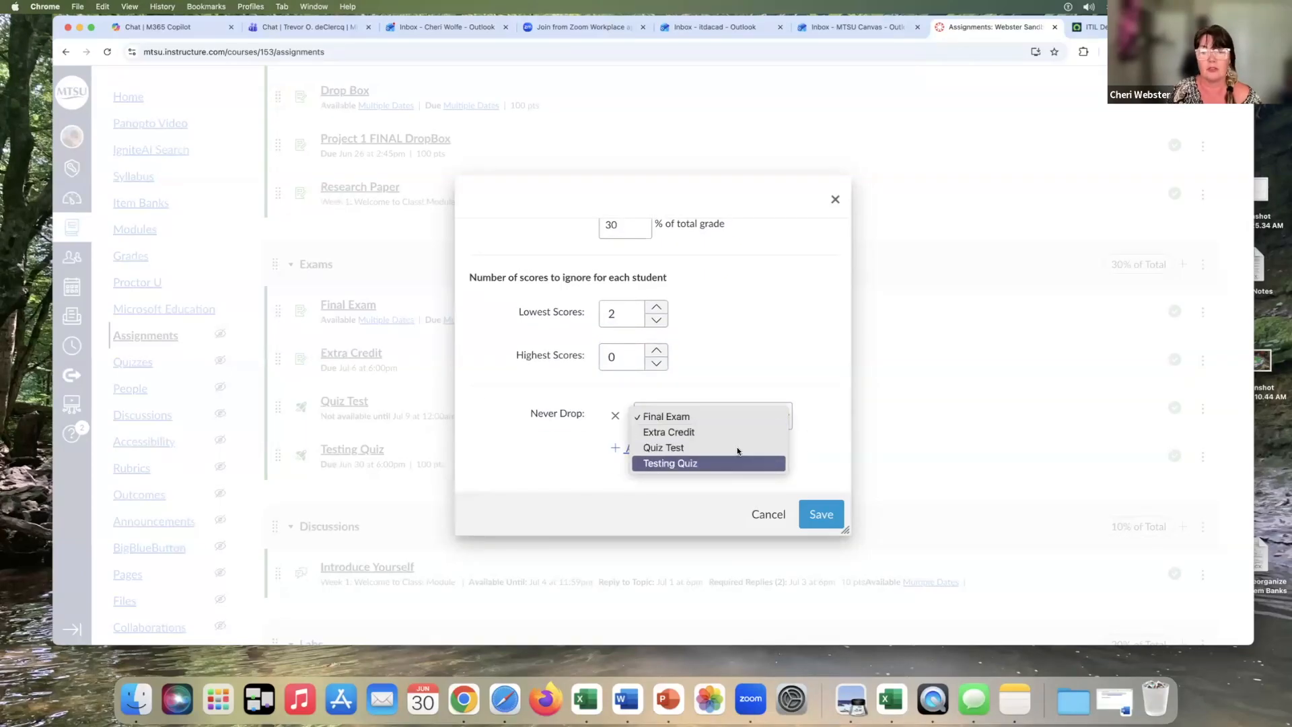
{"action": "left_click", "coordinate": [713, 417]}
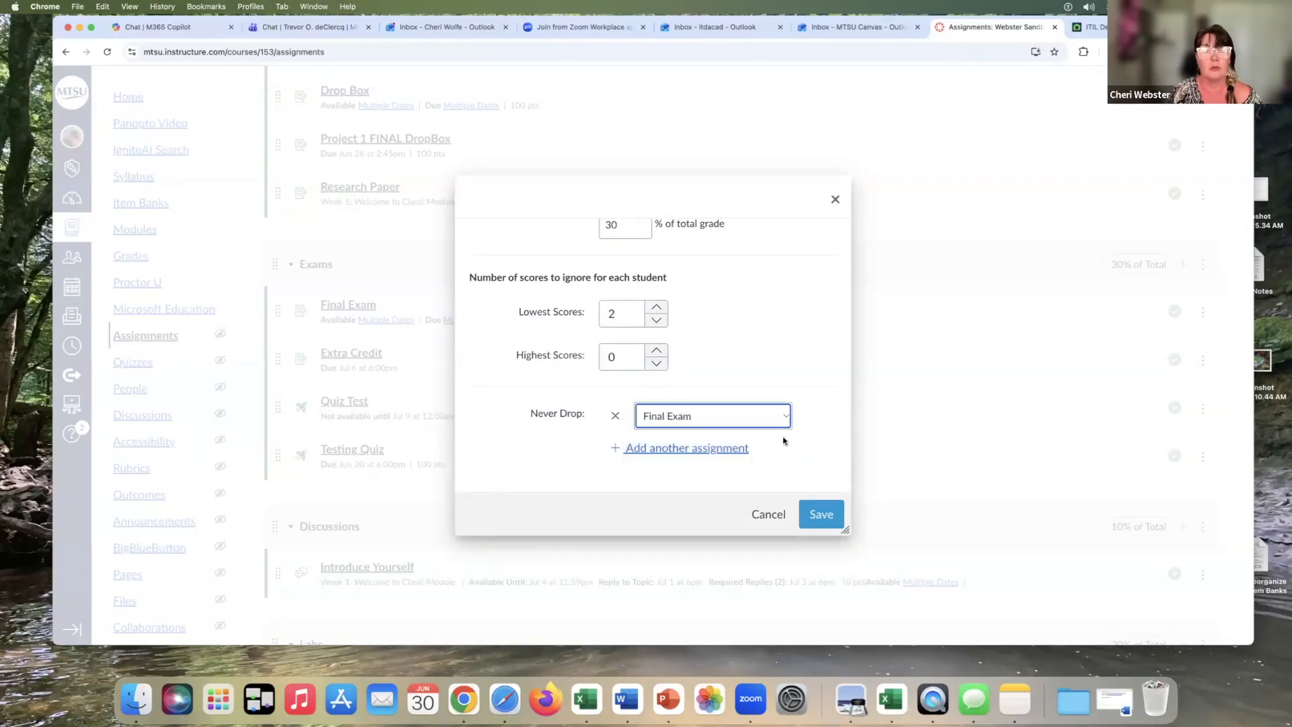
{"action": "left_click", "coordinate": [819, 514]}
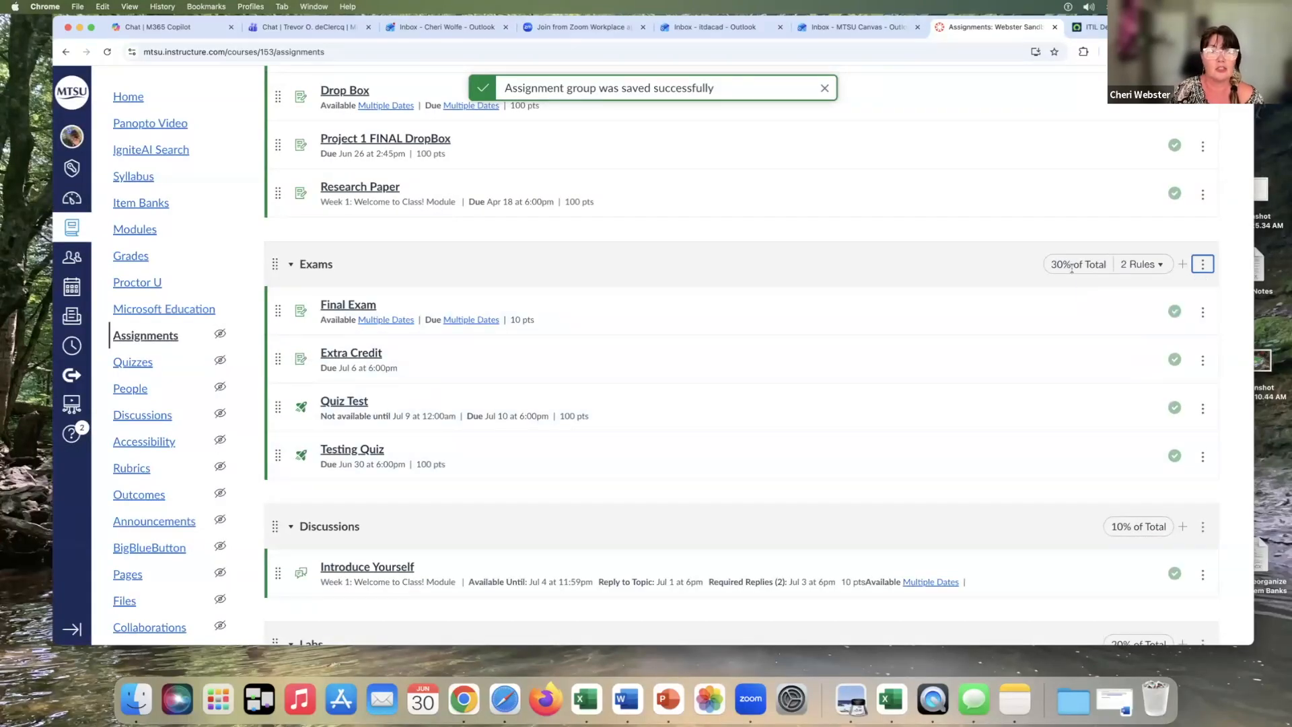
Check the Exams group's drop rules summary
{"action": "mouse_move", "coordinate": [1139, 268]}
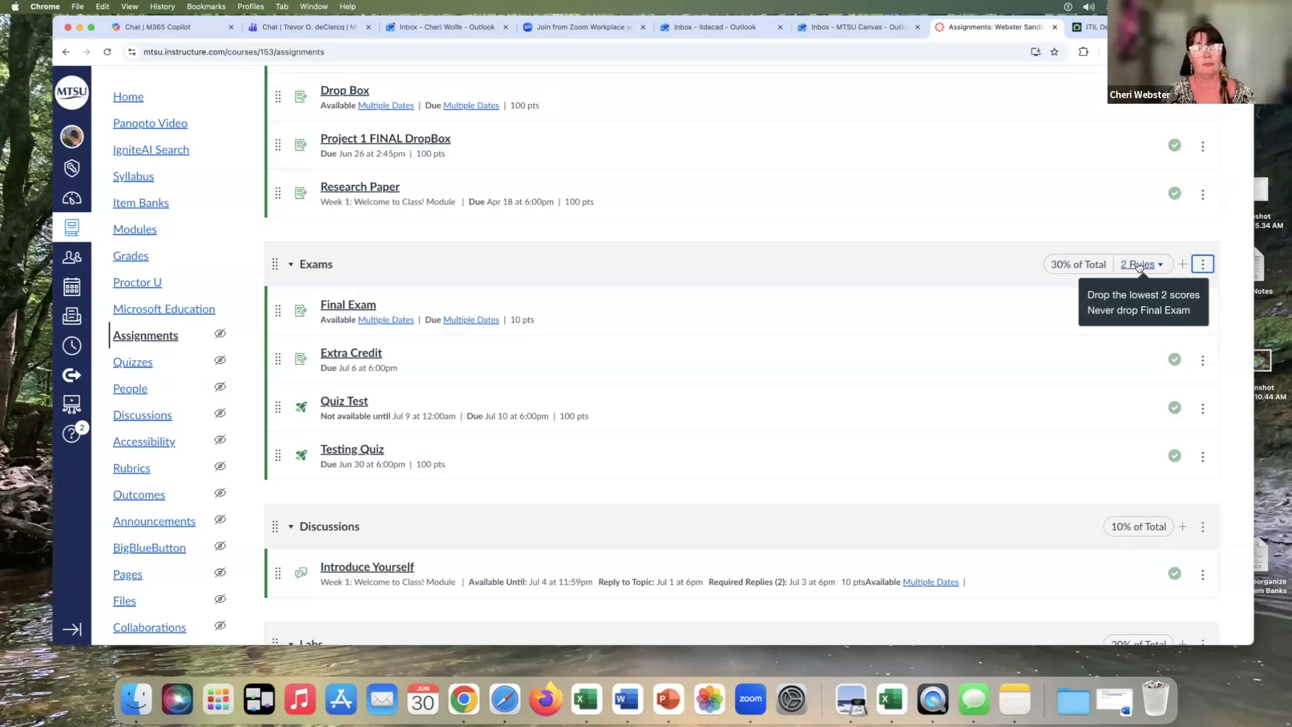
{"action": "scroll", "coordinate": [817, 161], "scroll_direction": "down", "scroll_amount": 2}
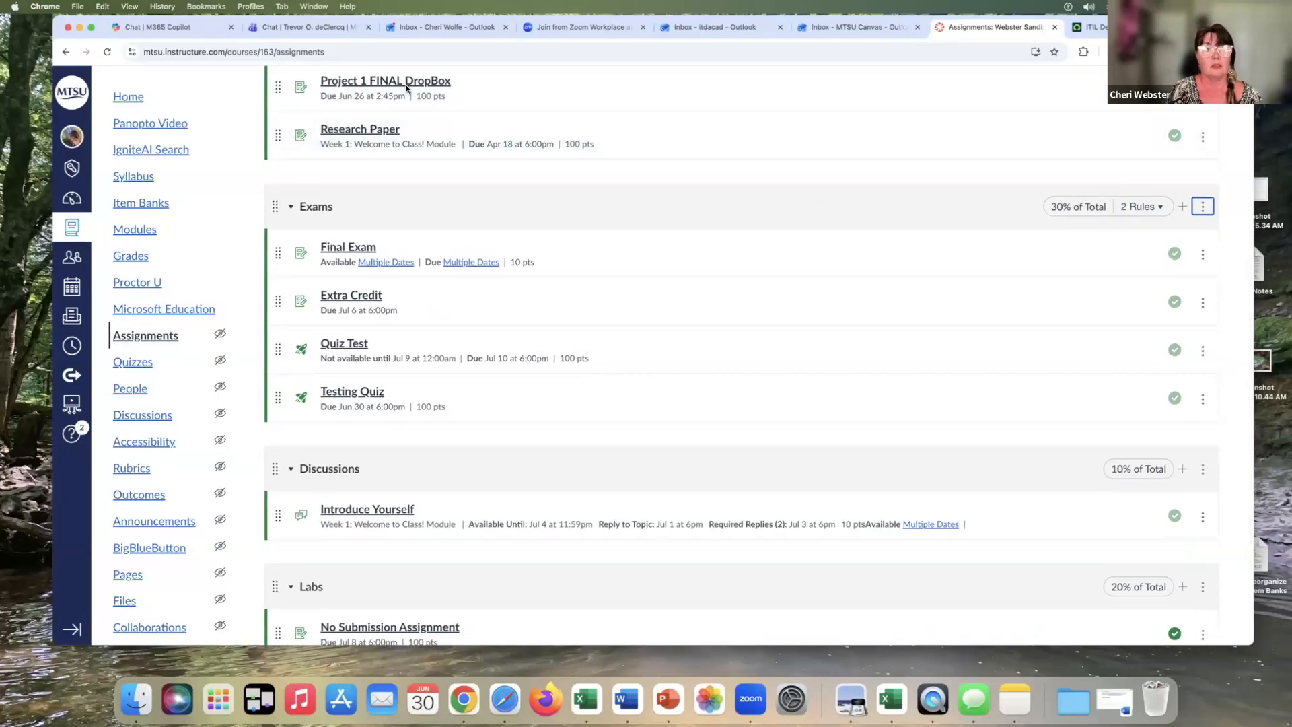
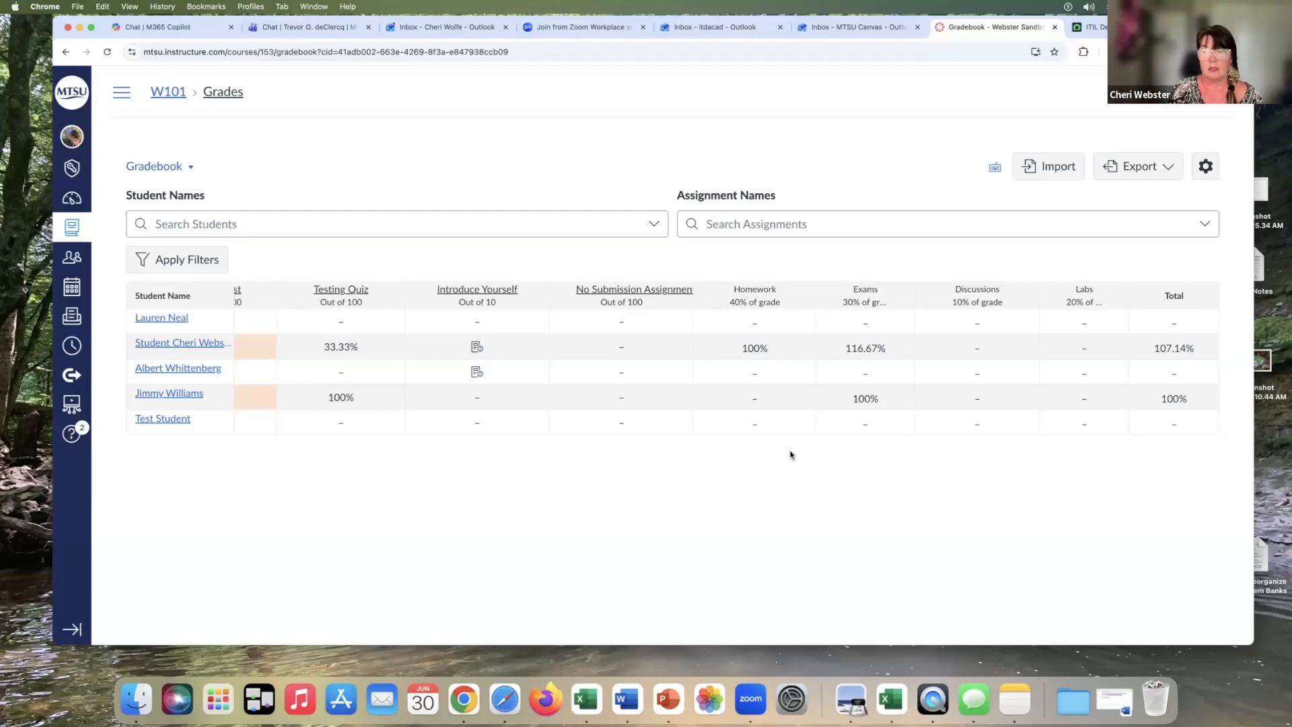
Excuse the second student's Assignment 1 grade in the gradebook
{"action": "scroll", "coordinate": [763, 442], "scroll_direction": "left", "scroll_amount": 8}
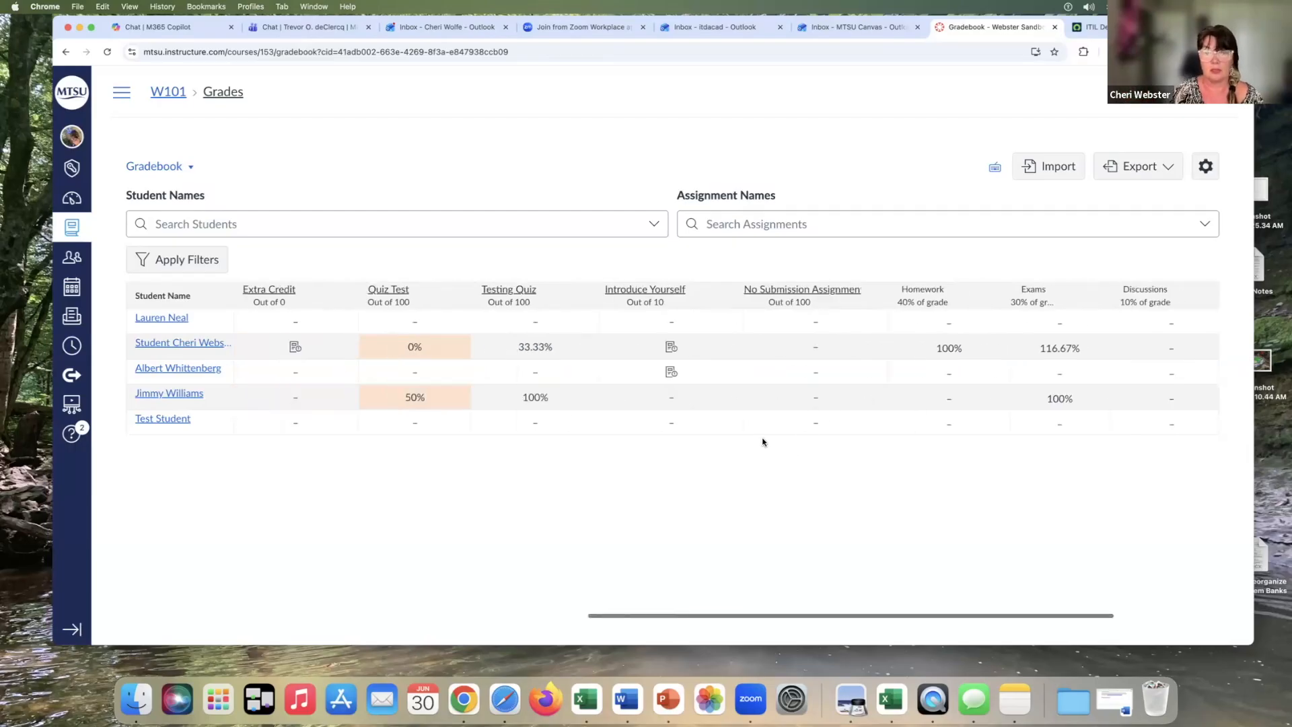
{"action": "scroll", "coordinate": [763, 442], "scroll_direction": "left", "scroll_amount": 5}
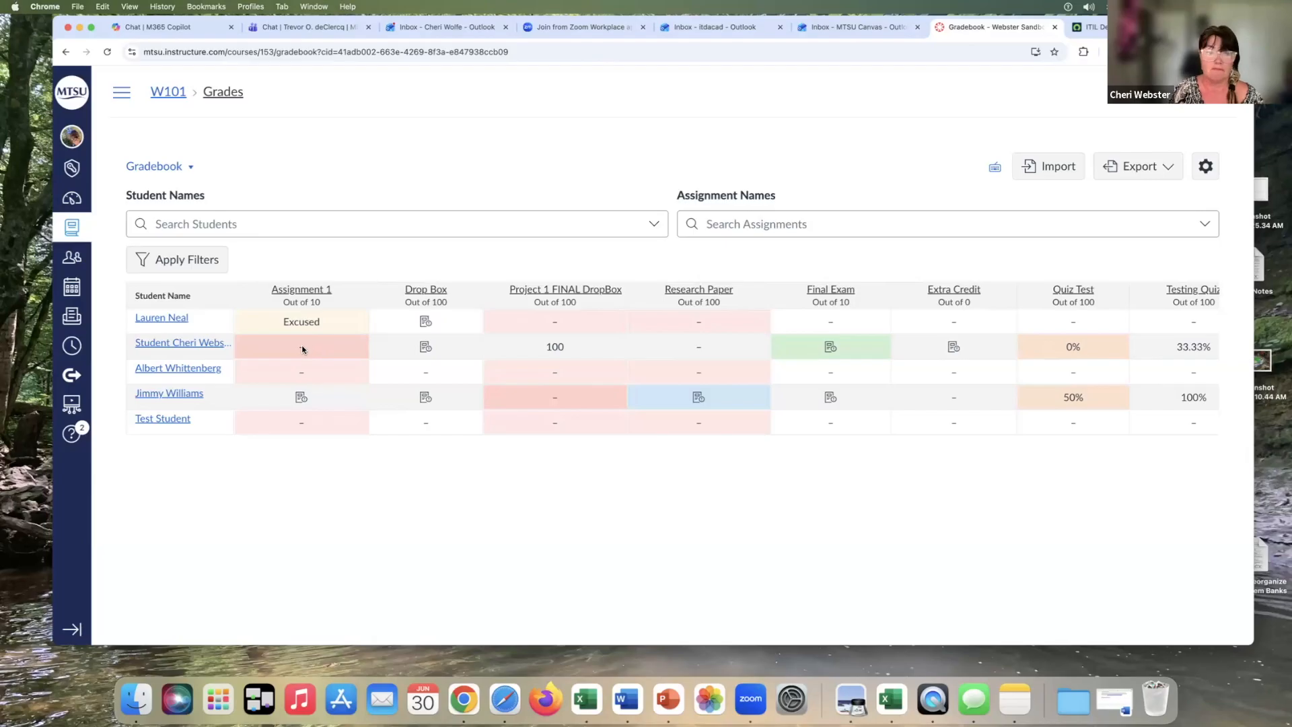
{"action": "scroll", "coordinate": [556, 346], "scroll_direction": "right", "scroll_amount": 10}
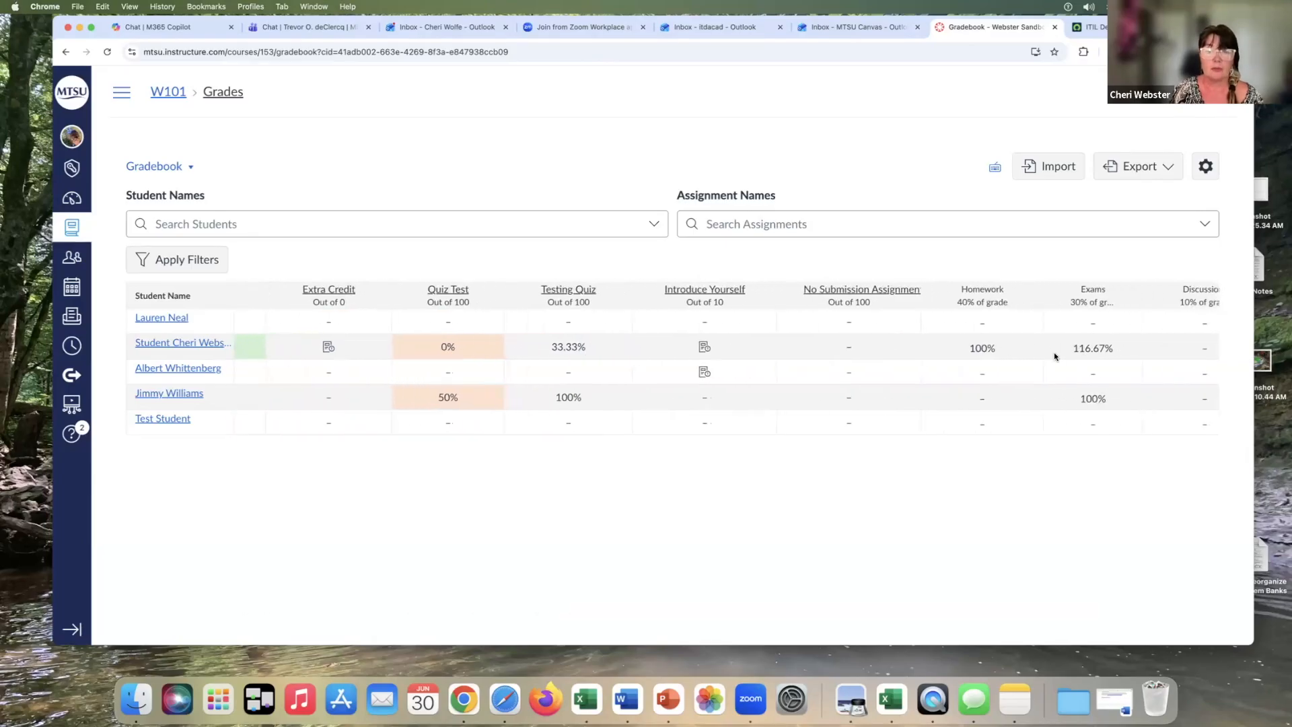
{"action": "scroll", "coordinate": [467, 361], "scroll_direction": "left", "scroll_amount": 10}
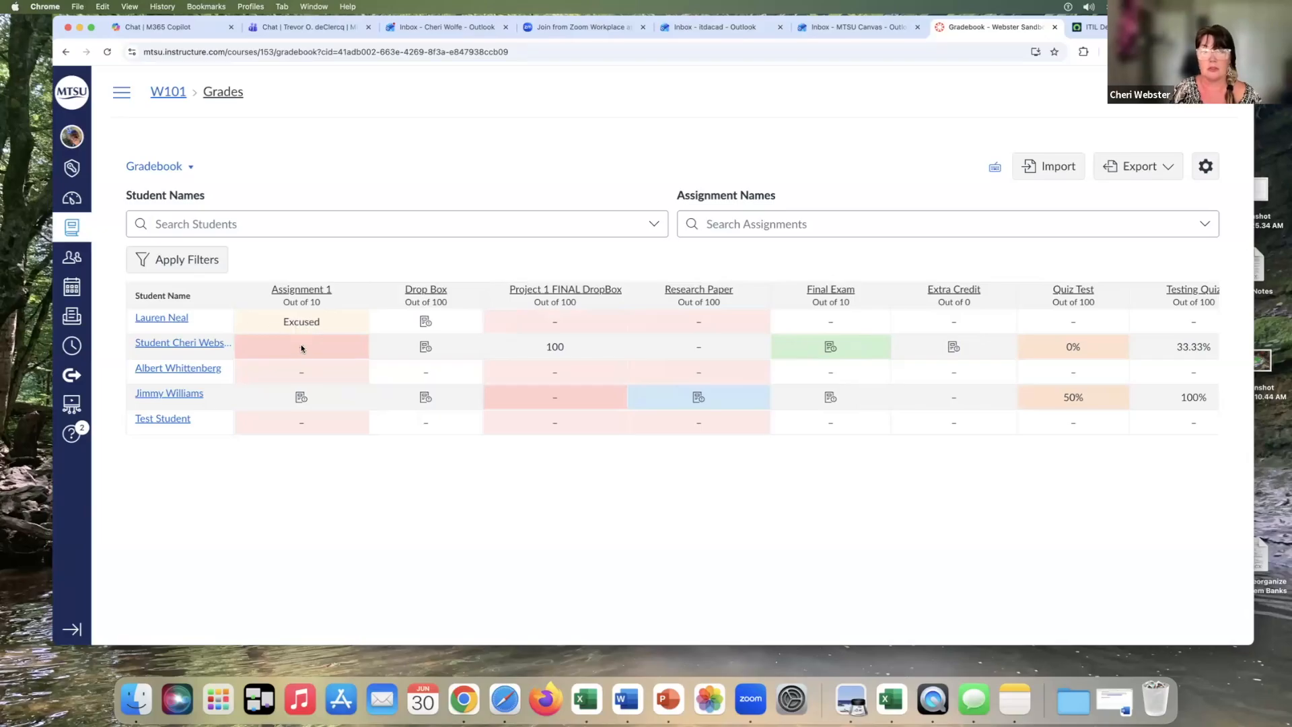
{"action": "left_click", "coordinate": [301, 348]}
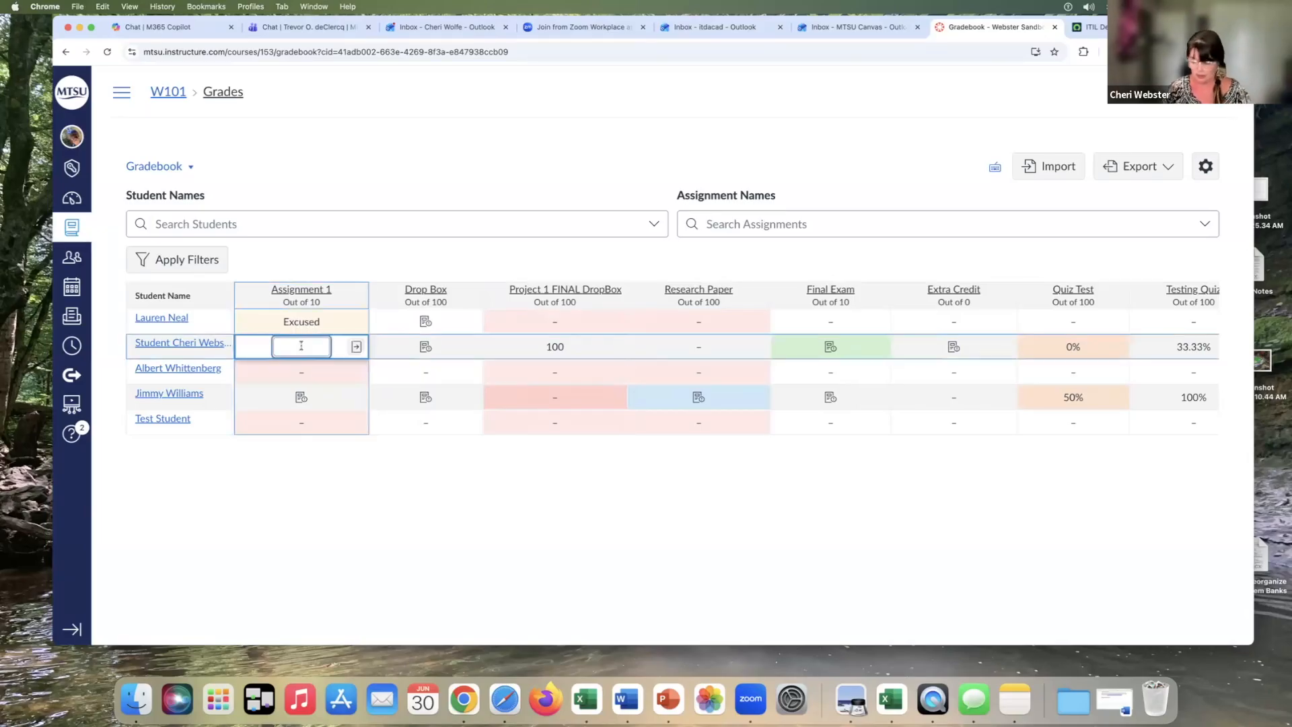
{"action": "type", "text": "EX"}
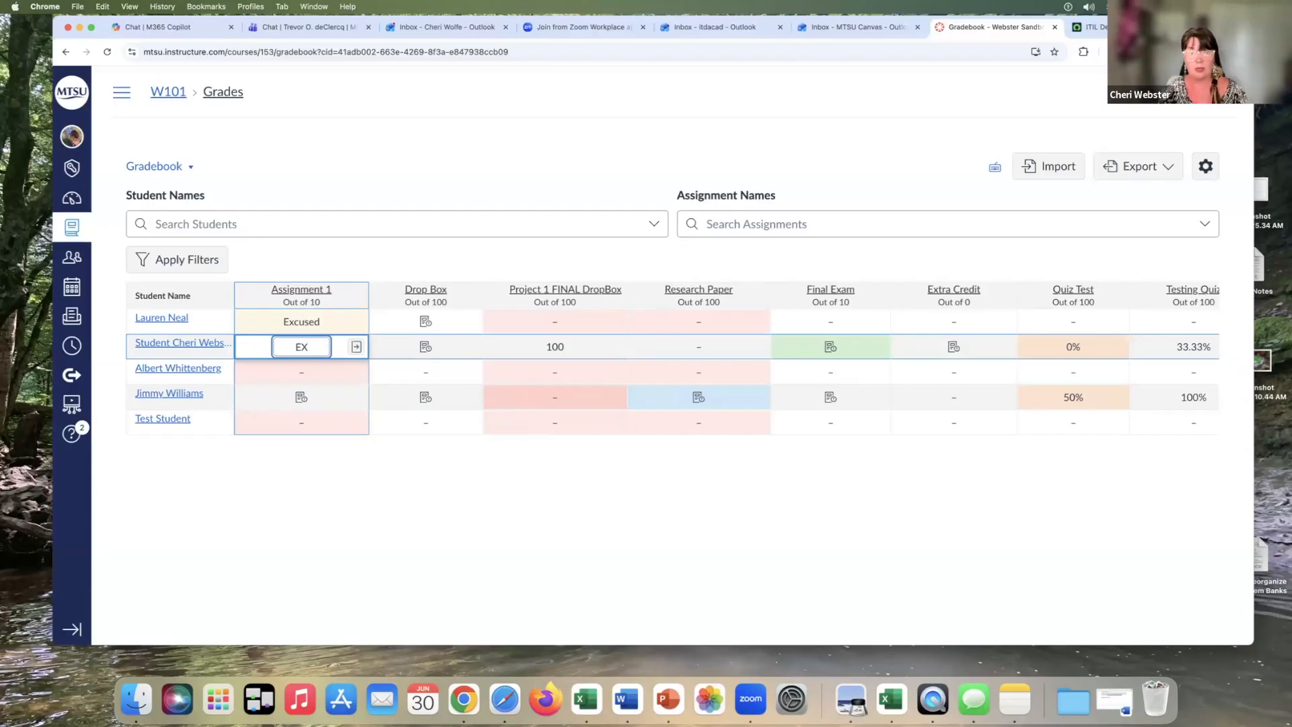
{"action": "key", "text": "Return"}
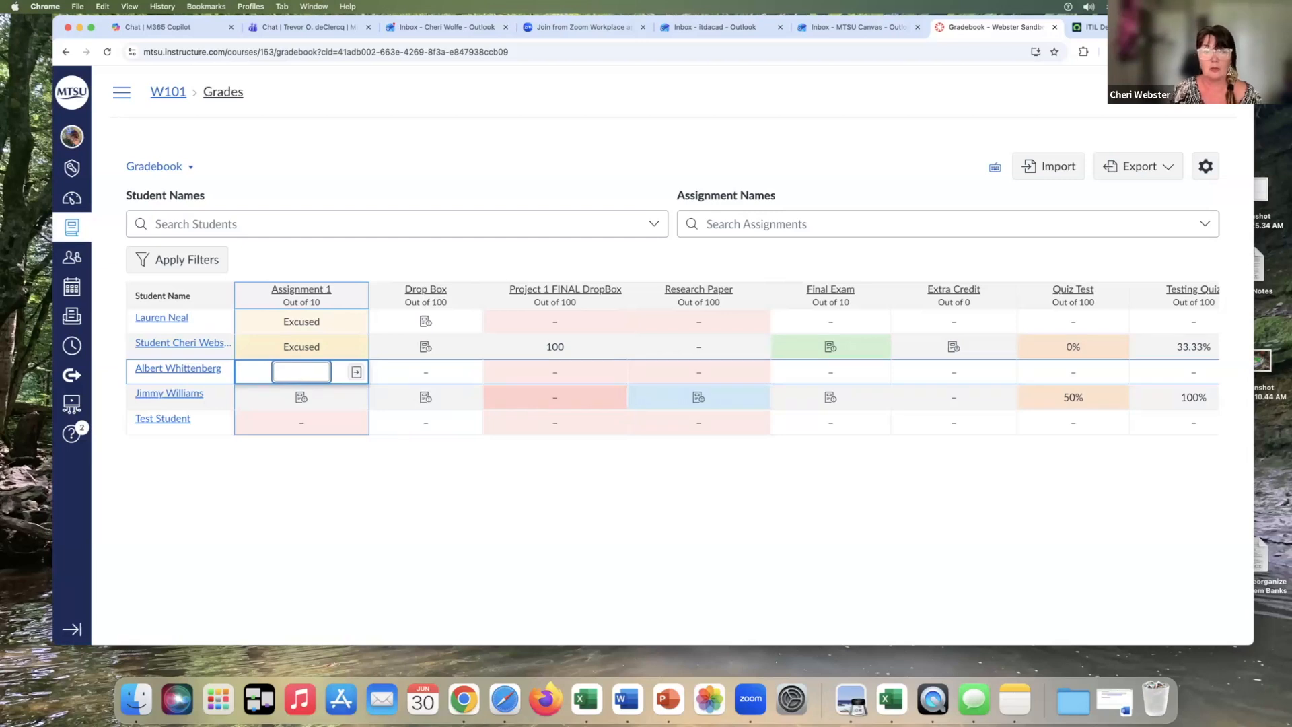
Enter grades of 80, 100, 95 and 50 for the first four students in the No Submission Assignment column
{"action": "scroll", "coordinate": [747, 333], "scroll_direction": "right", "scroll_amount": 5}
{"action": "scroll", "coordinate": [751, 334], "scroll_direction": "right", "scroll_amount": 3}
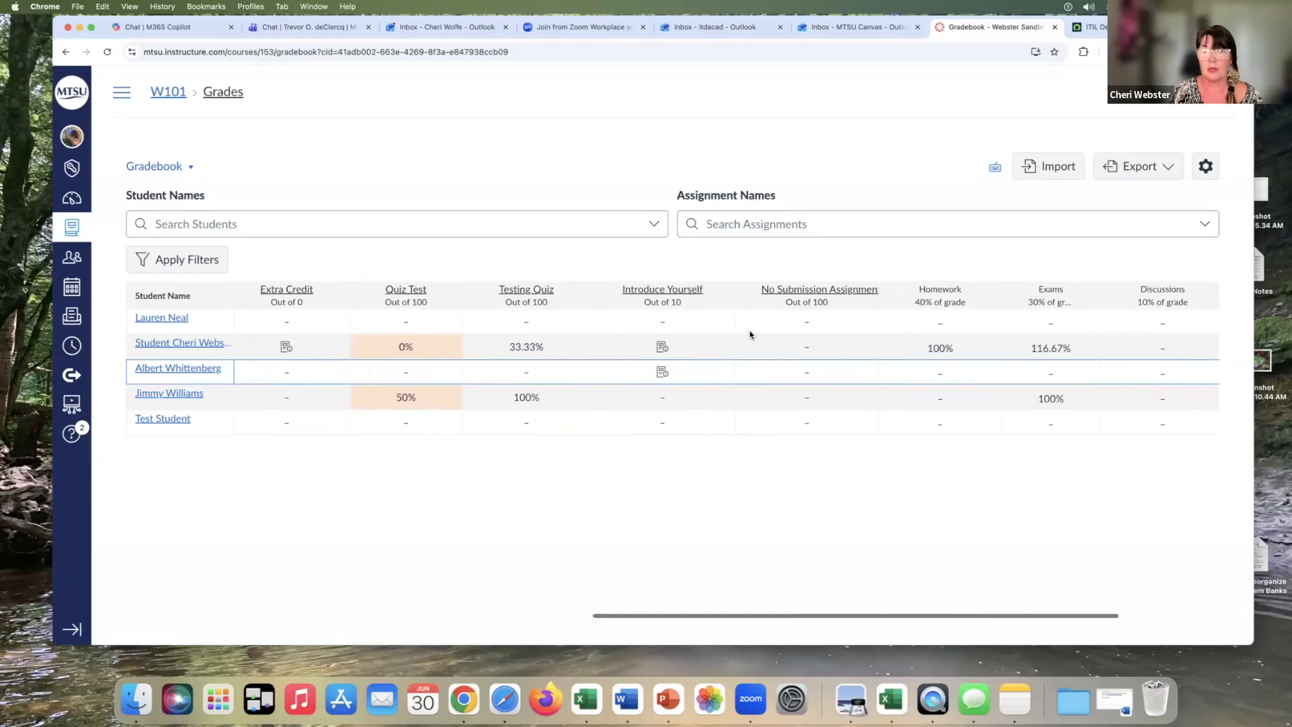
{"action": "left_click", "coordinate": [808, 322]}
{"action": "type", "text": "80"}
{"action": "key", "text": "Return"}
{"action": "type", "text": "100"}
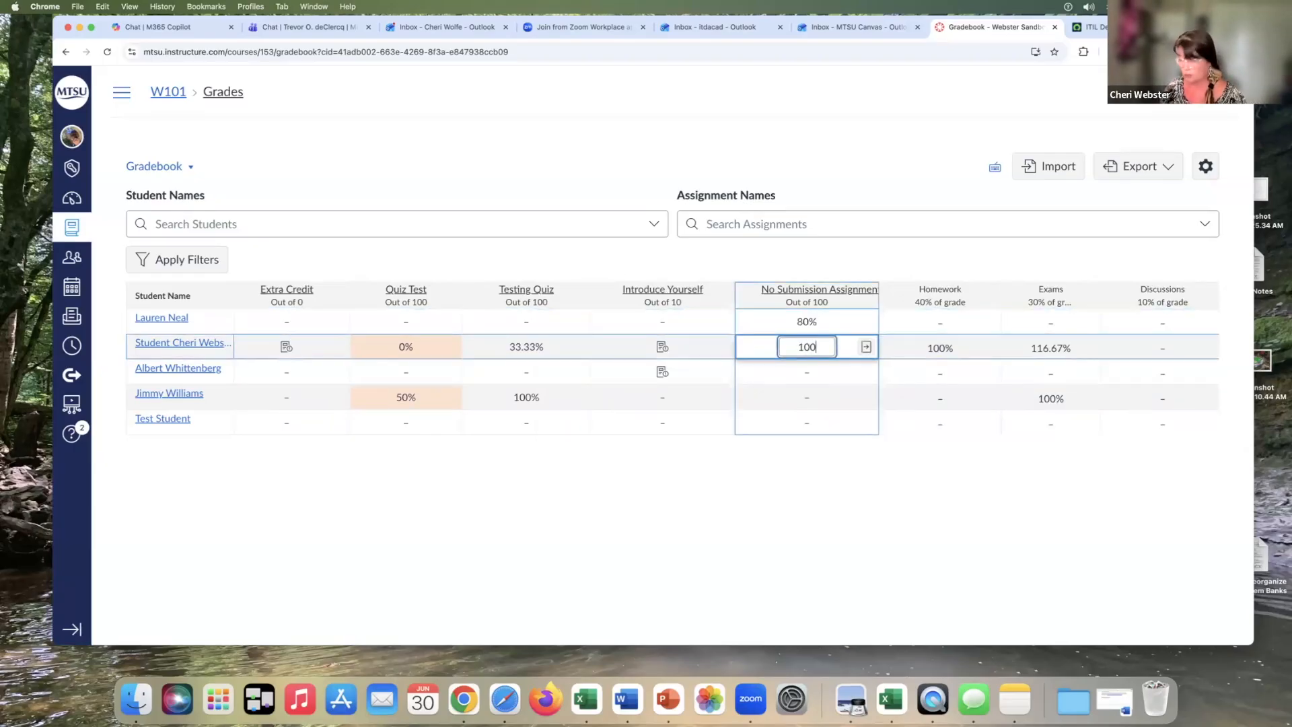
{"action": "key", "text": "Return"}
{"action": "type", "text": "95"}
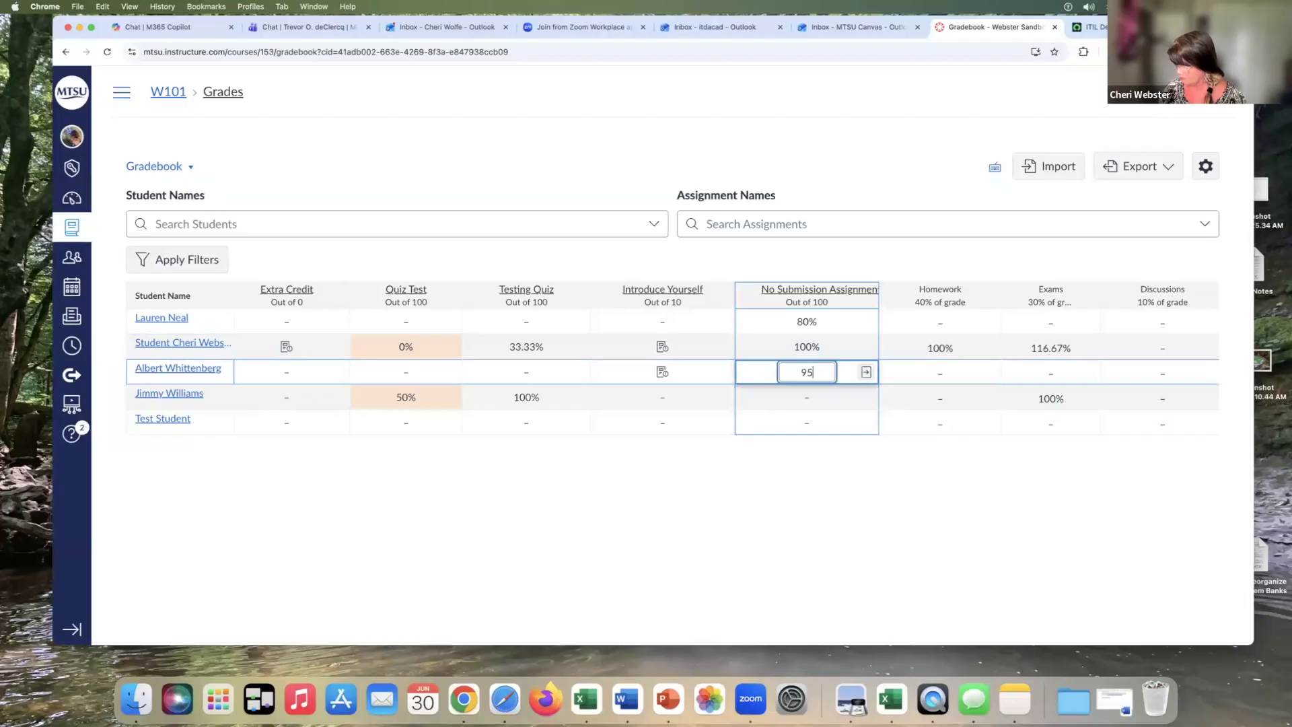
{"action": "key", "text": "Return"}
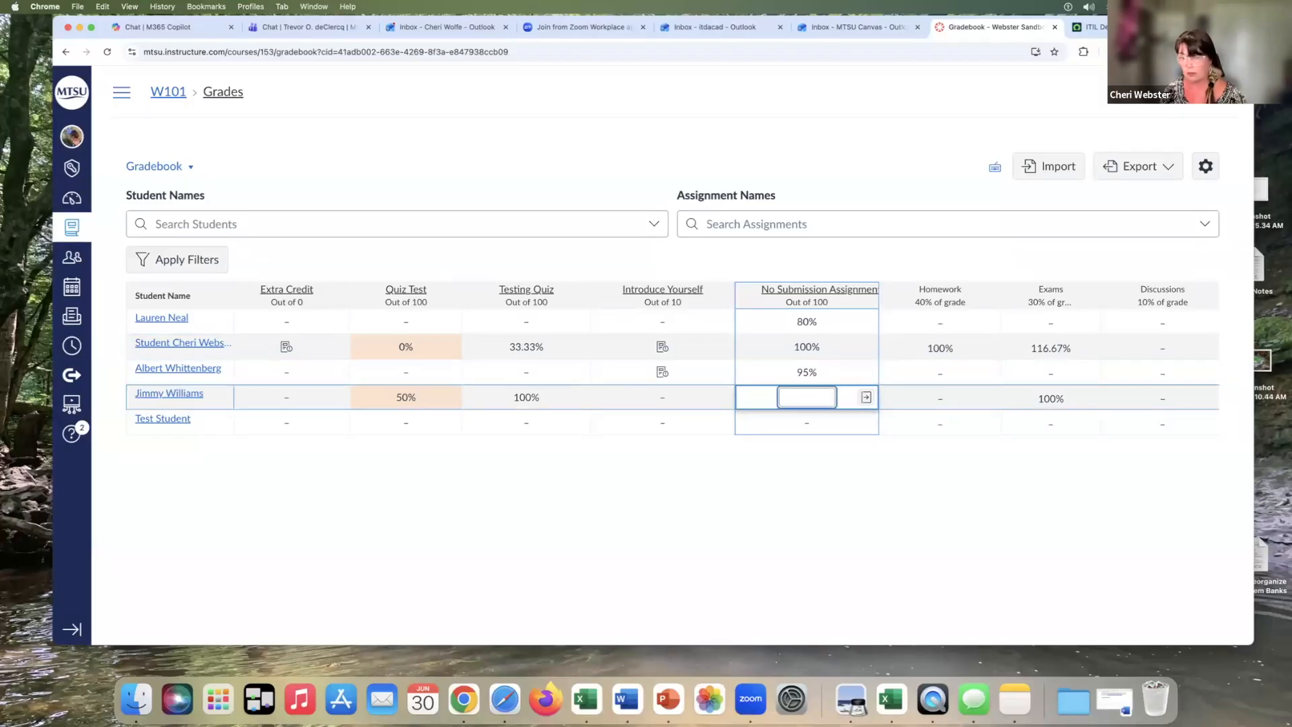
{"action": "type", "text": "50"}
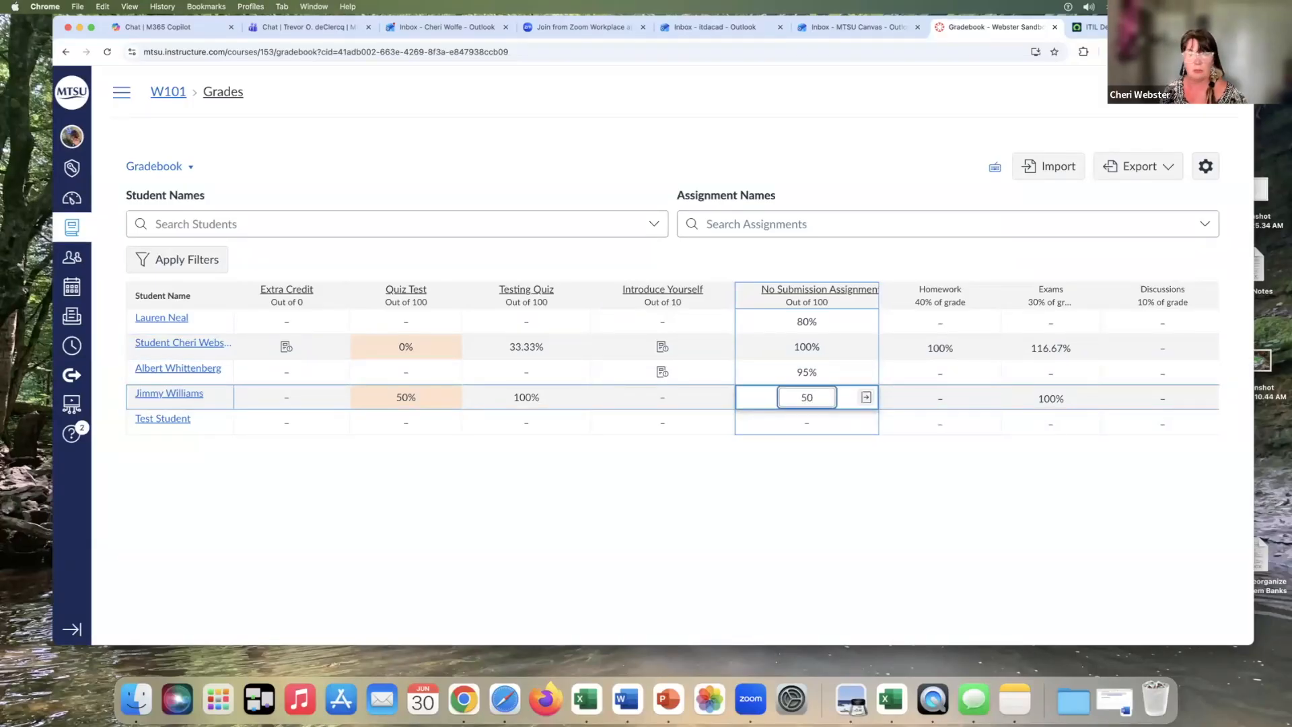
{"action": "key", "text": "Return"}
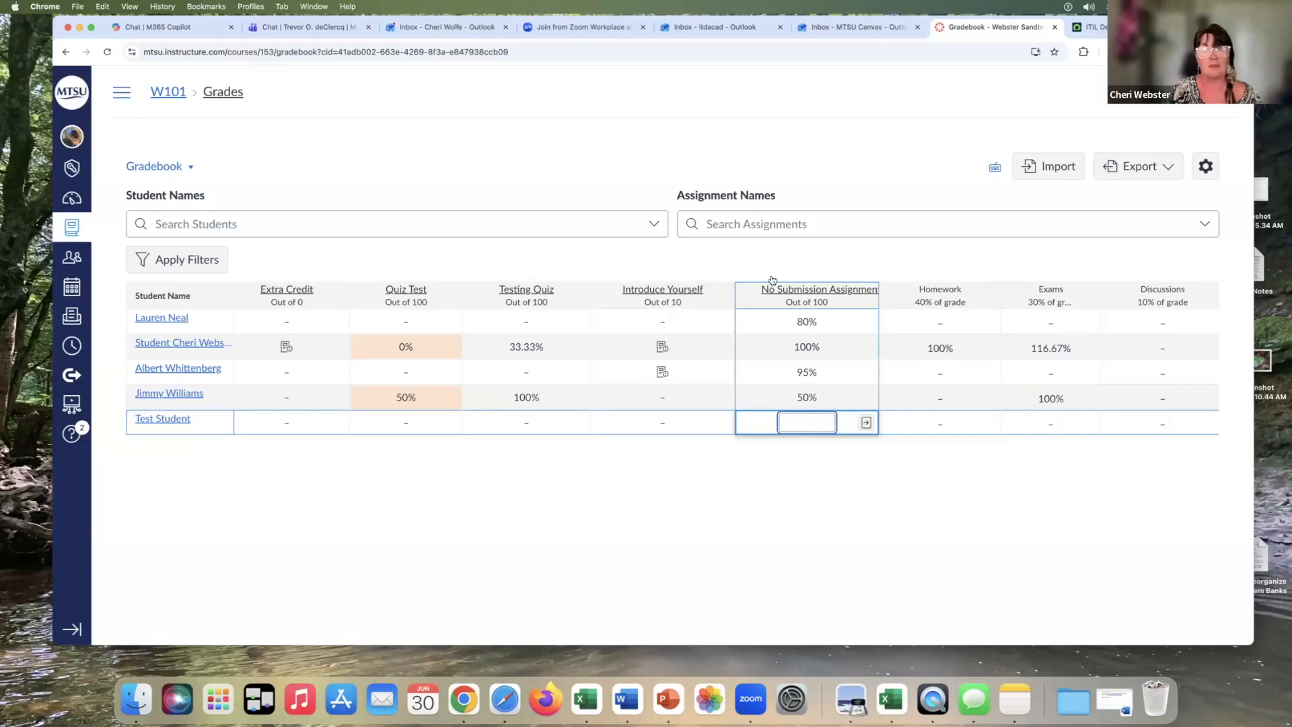
Open the Drop Box assignment from its gradebook column and launch SpeedGrader
{"action": "left_click", "coordinate": [587, 261]}
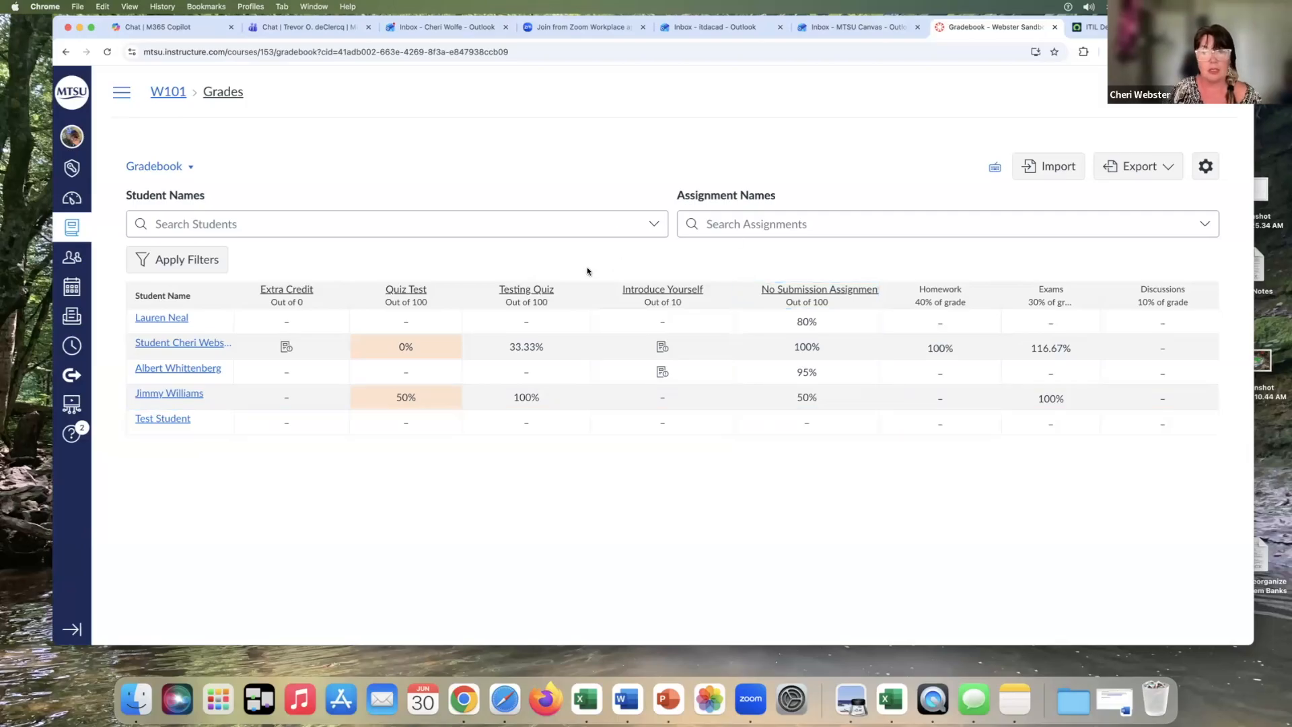
{"action": "scroll", "coordinate": [599, 426], "scroll_direction": "left", "scroll_amount": 10}
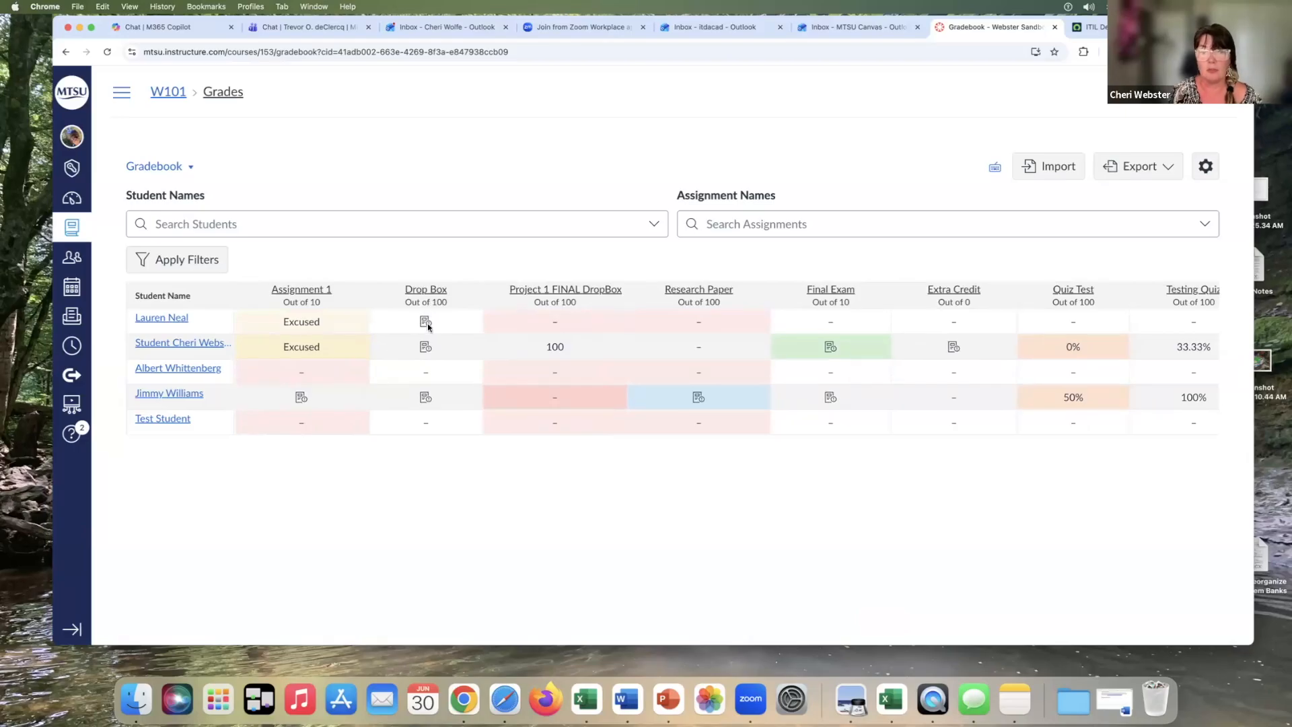
{"action": "left_click", "coordinate": [425, 321]}
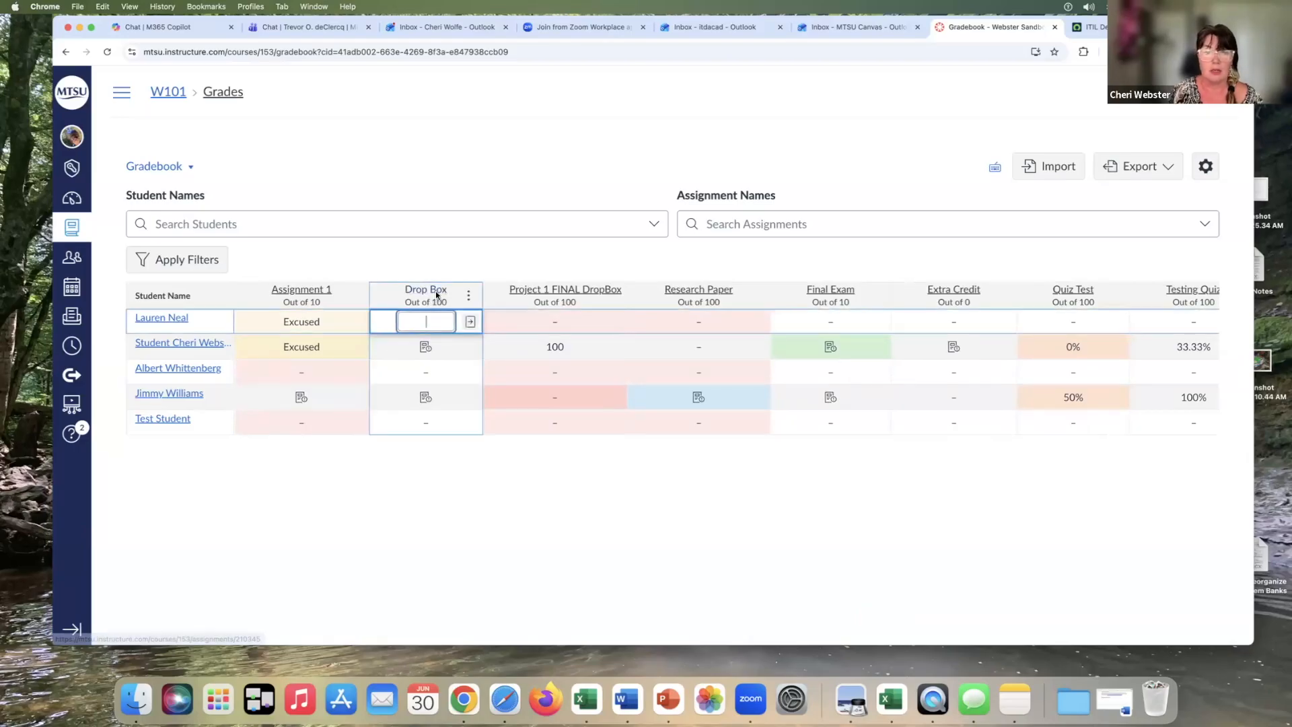
{"action": "left_click", "coordinate": [435, 290]}
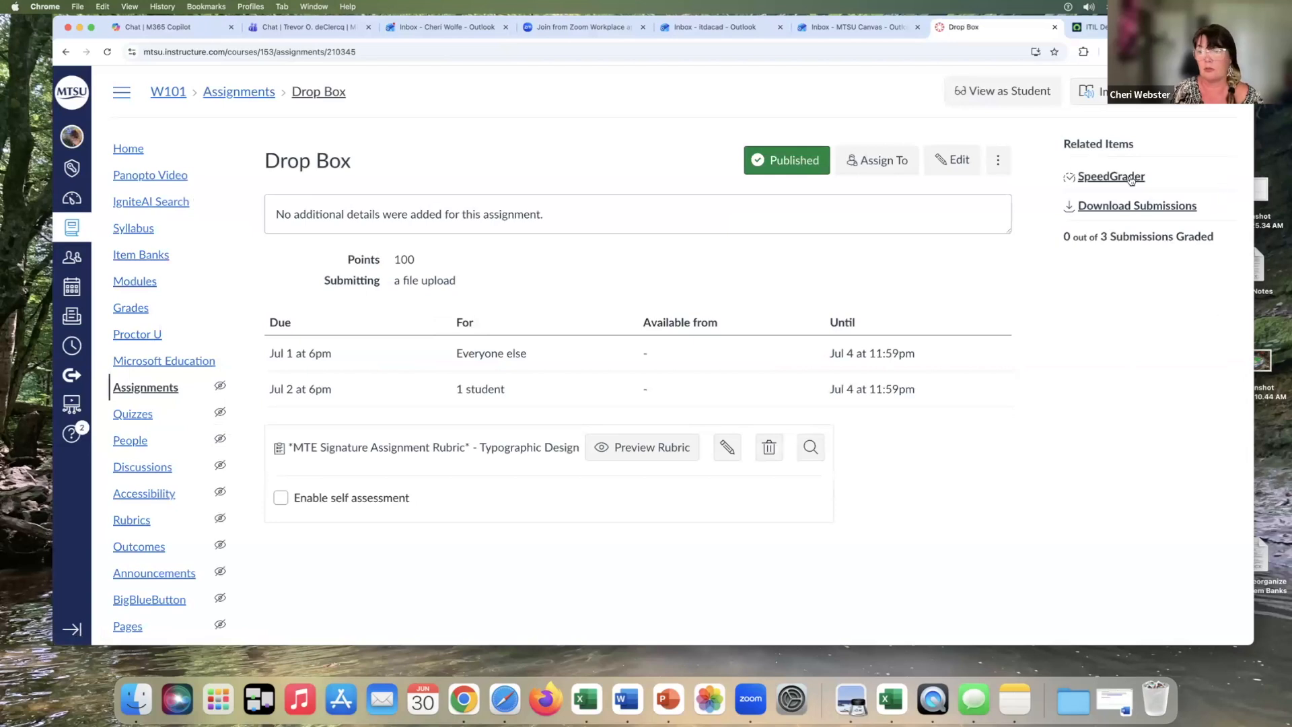
{"action": "left_click", "coordinate": [1107, 177]}
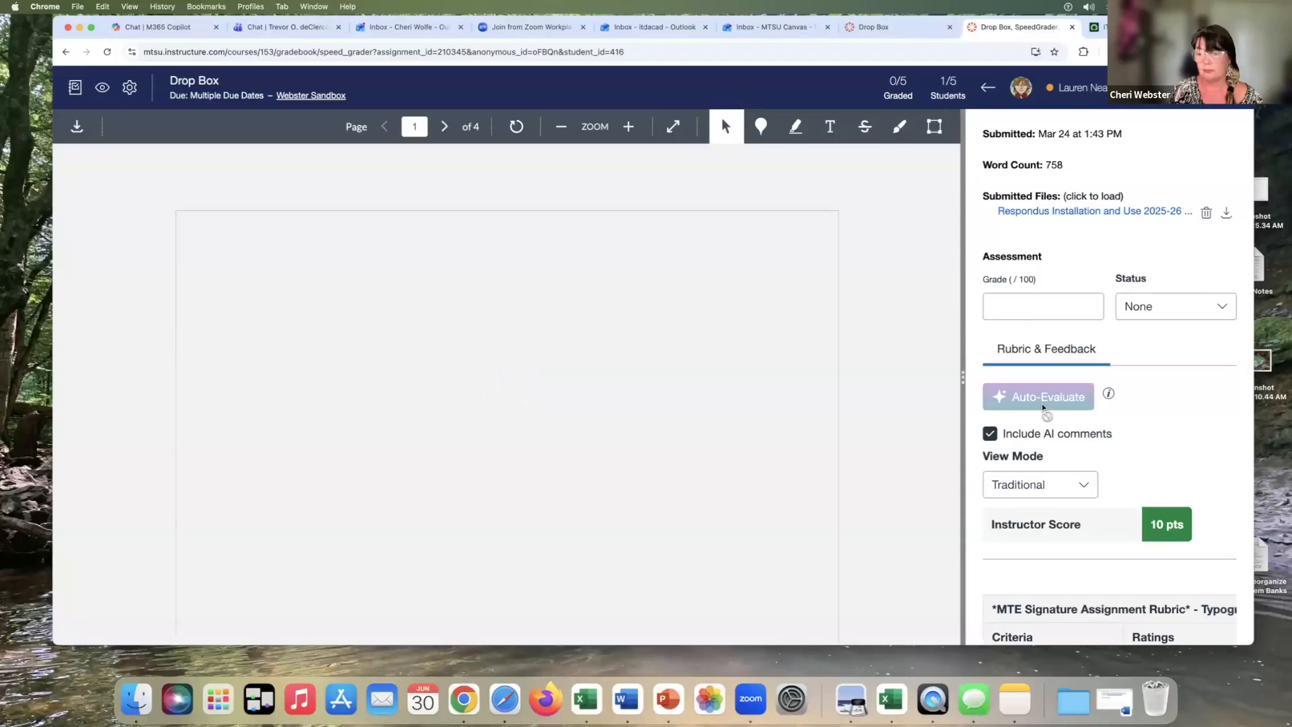
Grade the first student's Drop Box submission 95 out of 100 in SpeedGrader and close the SpeedGrader tab
{"action": "scroll", "coordinate": [1044, 403], "scroll_direction": "down", "scroll_amount": 10}
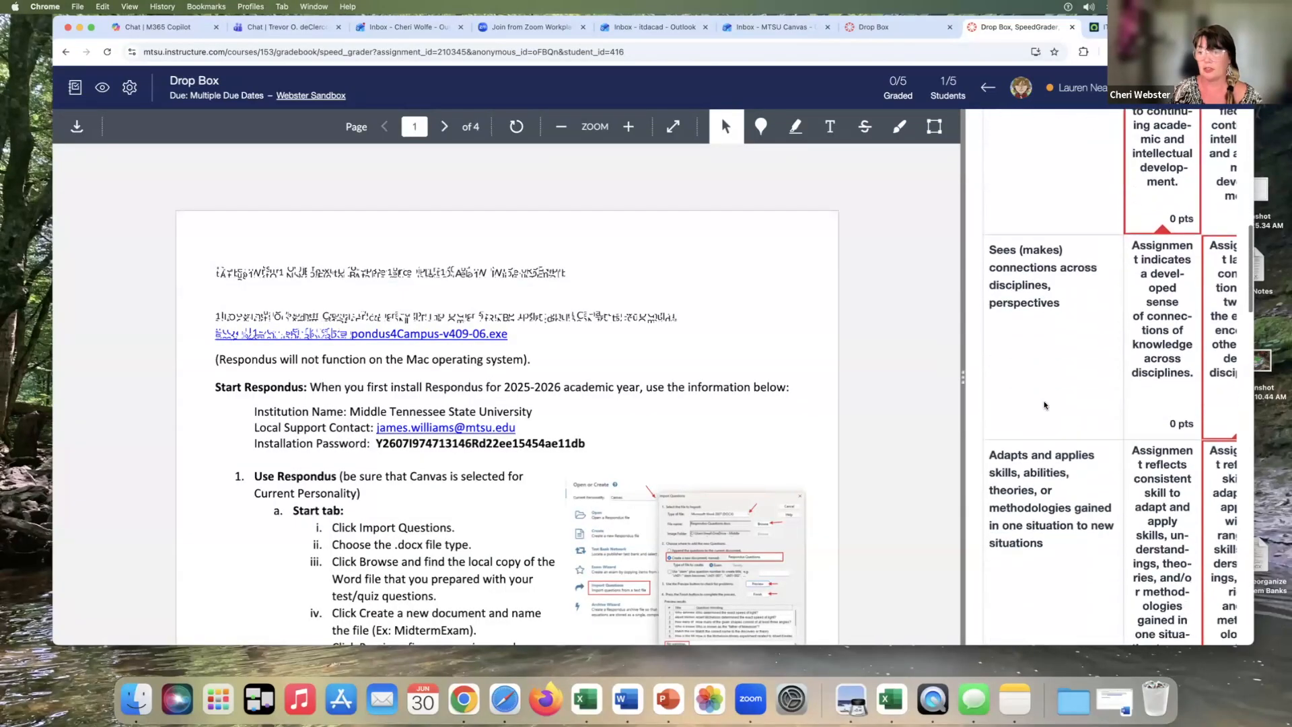
{"action": "scroll", "coordinate": [1043, 404], "scroll_direction": "up", "scroll_amount": 10}
{"action": "left_click", "coordinate": [1013, 308]}
{"action": "type", "text": "95"}
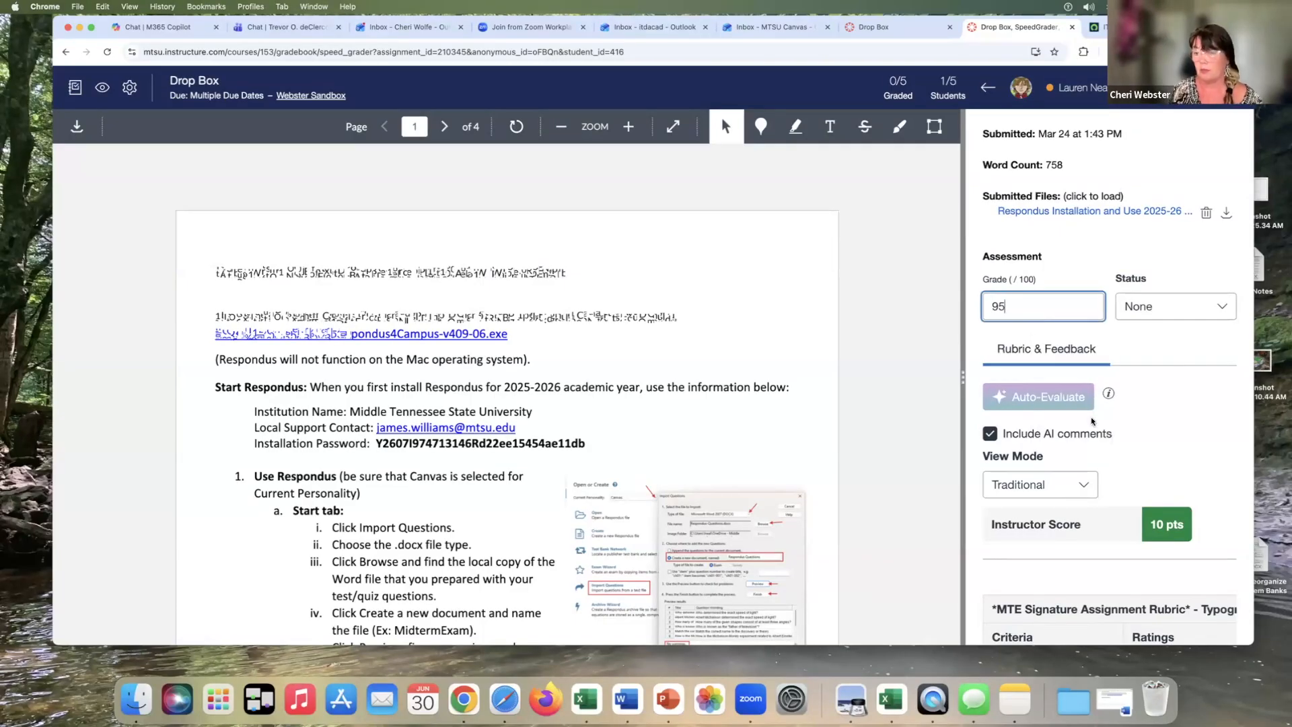
{"action": "scroll", "coordinate": [1092, 421], "scroll_direction": "down", "scroll_amount": 2}
{"action": "key", "text": "Return"}
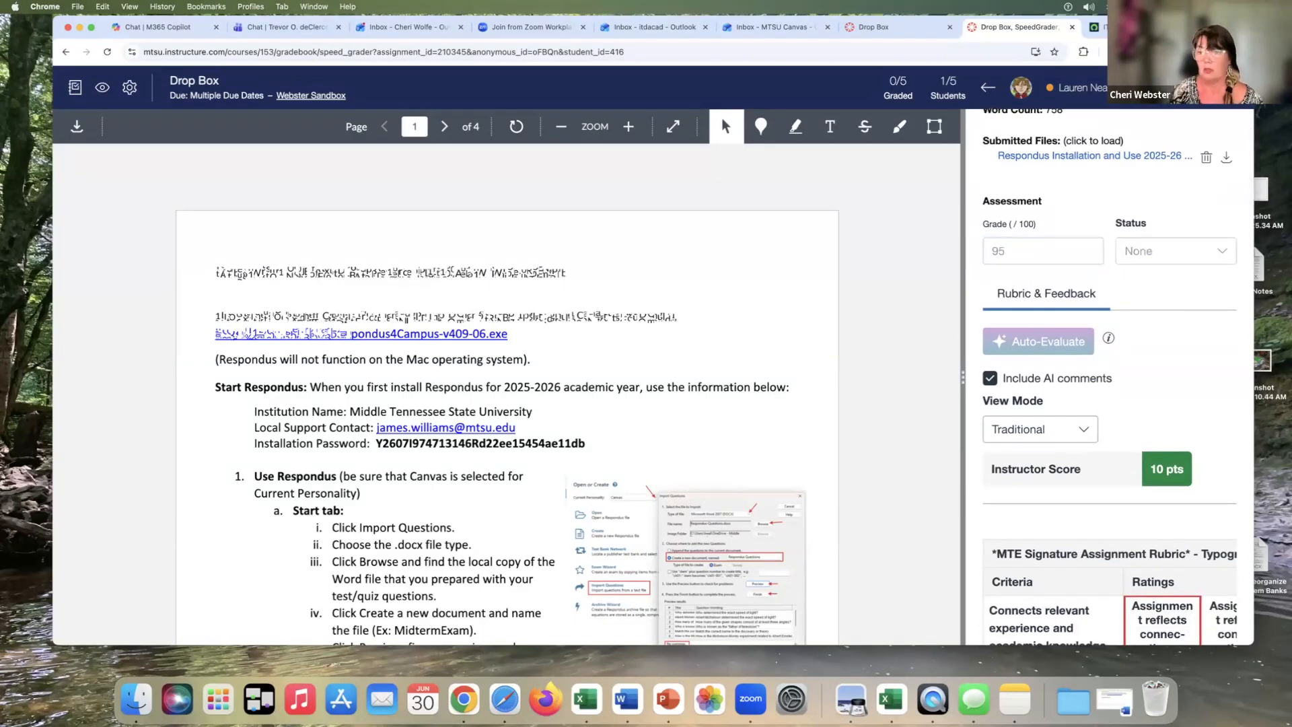
{"action": "scroll", "coordinate": [1104, 411], "scroll_direction": "down", "scroll_amount": 20}
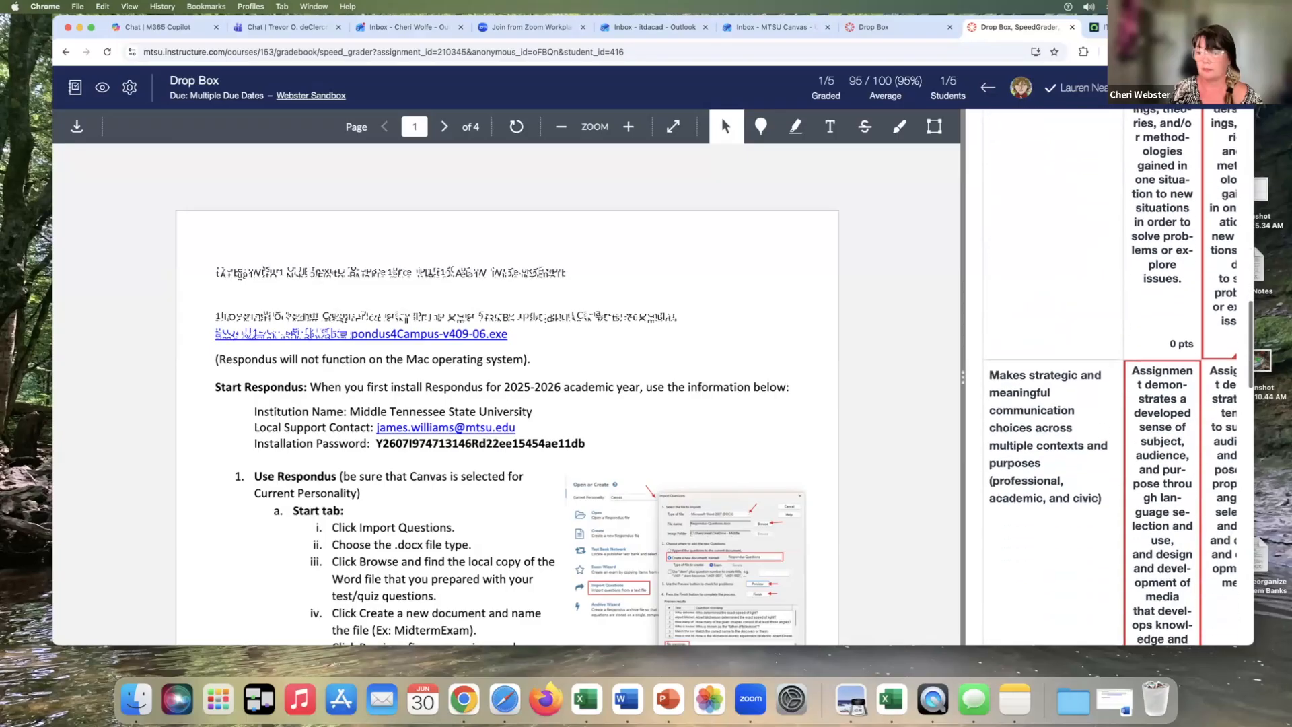
{"action": "scroll", "coordinate": [1154, 227], "scroll_direction": "down", "scroll_amount": 10}
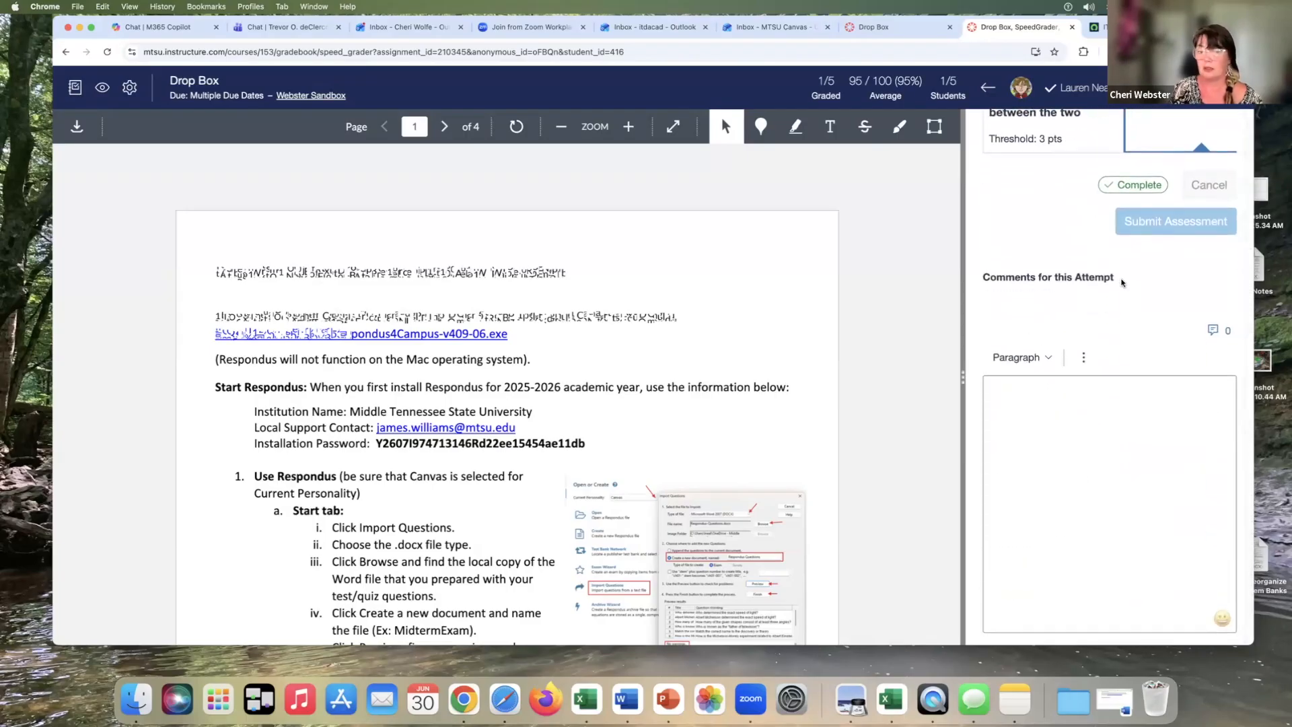
{"action": "scroll", "coordinate": [1121, 283], "scroll_direction": "down", "scroll_amount": 3}
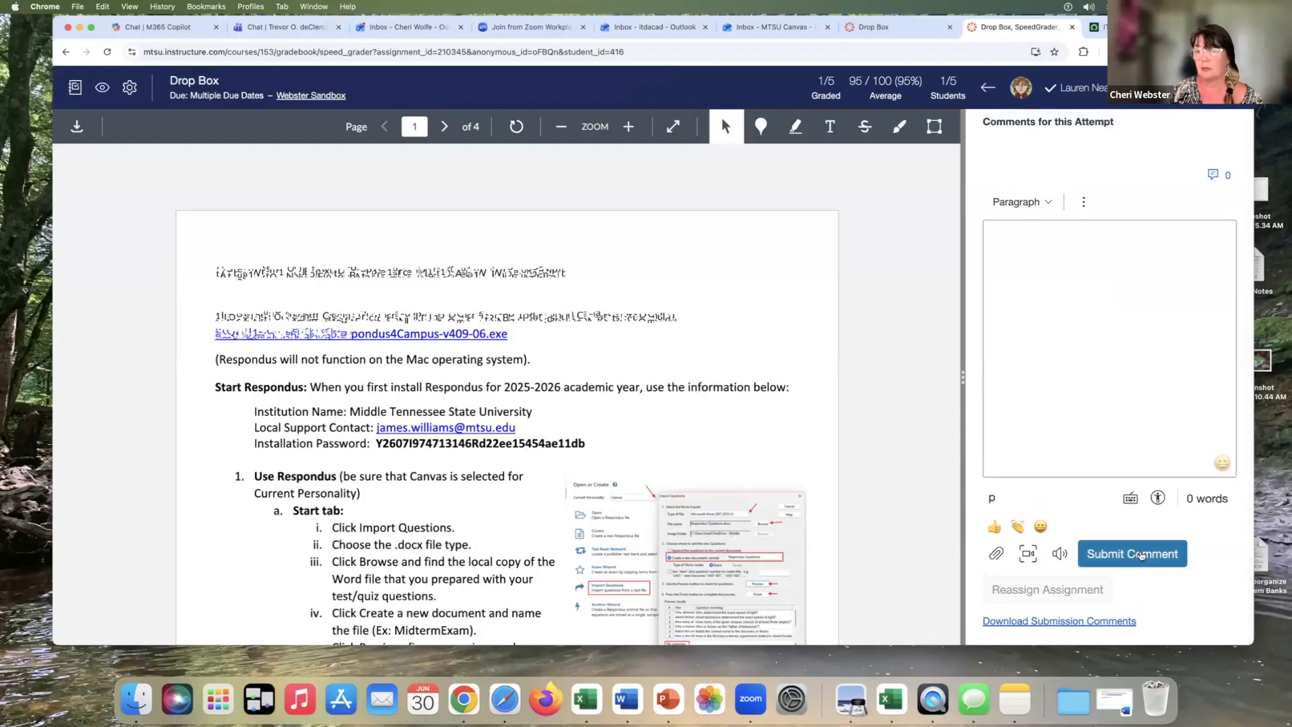
{"action": "left_click", "coordinate": [1142, 555]}
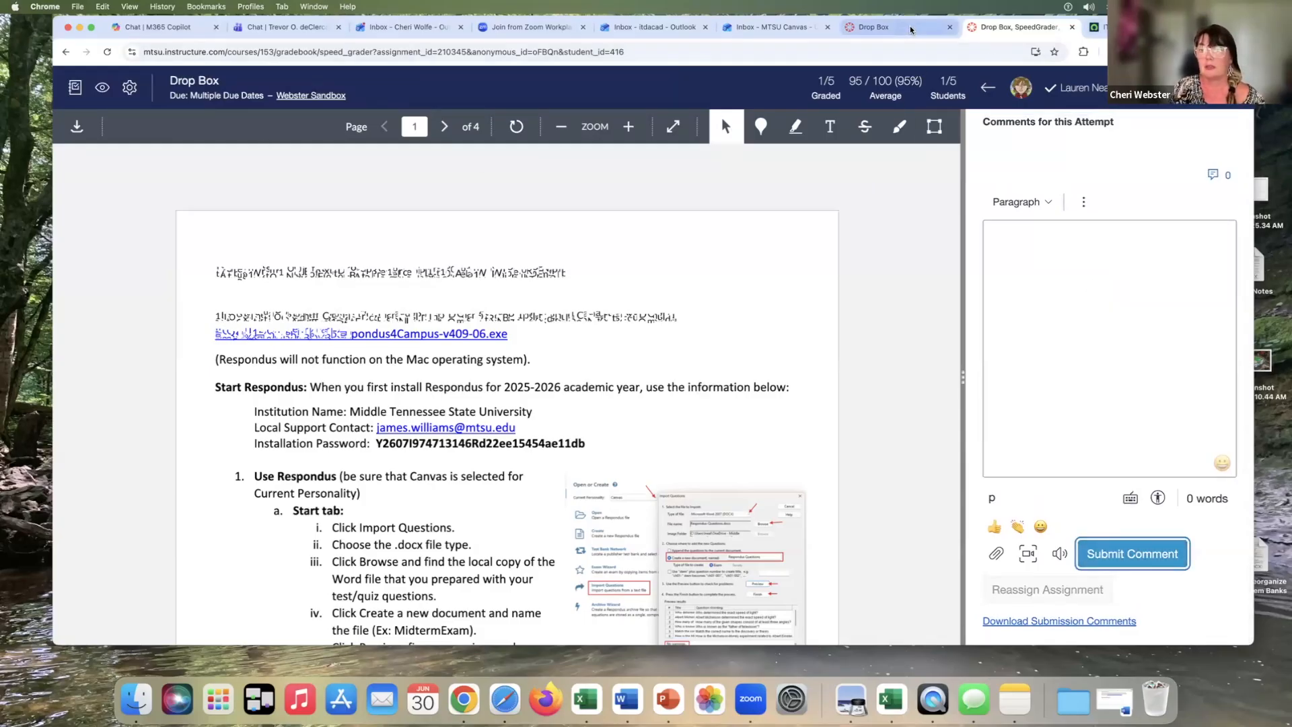
{"action": "key", "text": "super+w"}
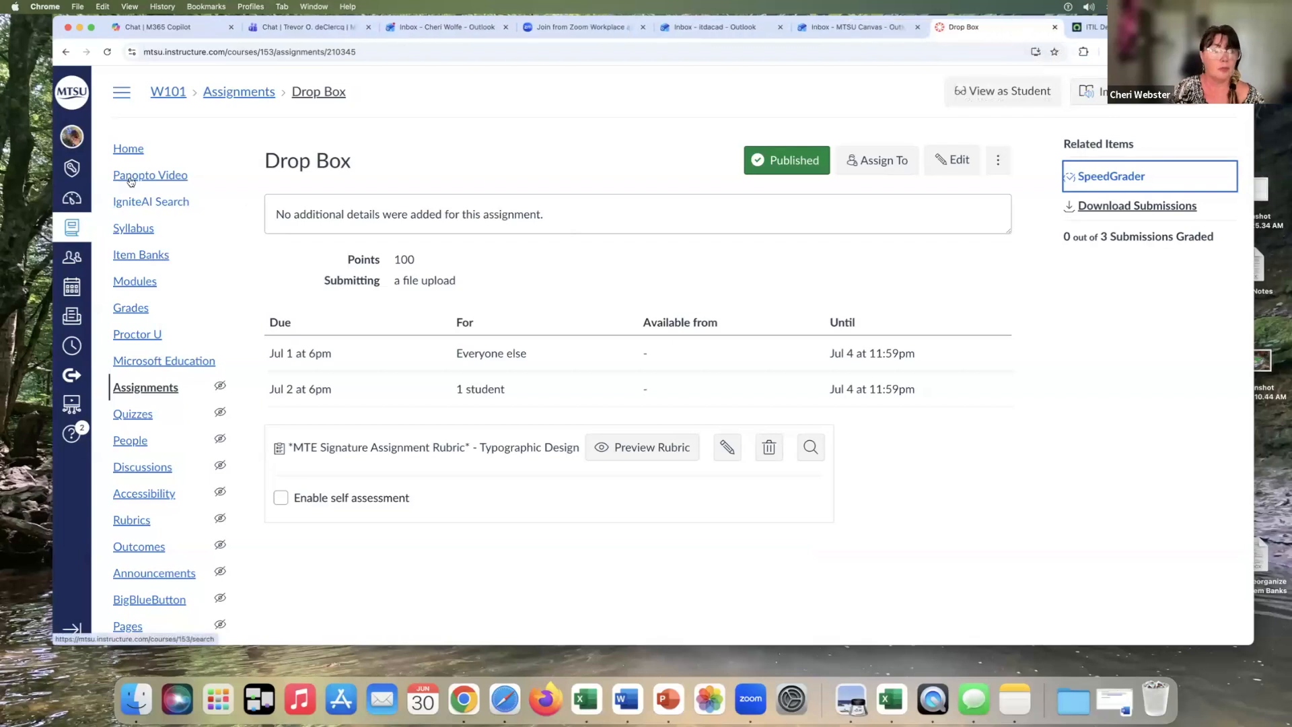
Return to the gradebook and enter 0 for the third student's Assignment 1
{"action": "left_click", "coordinate": [130, 307]}
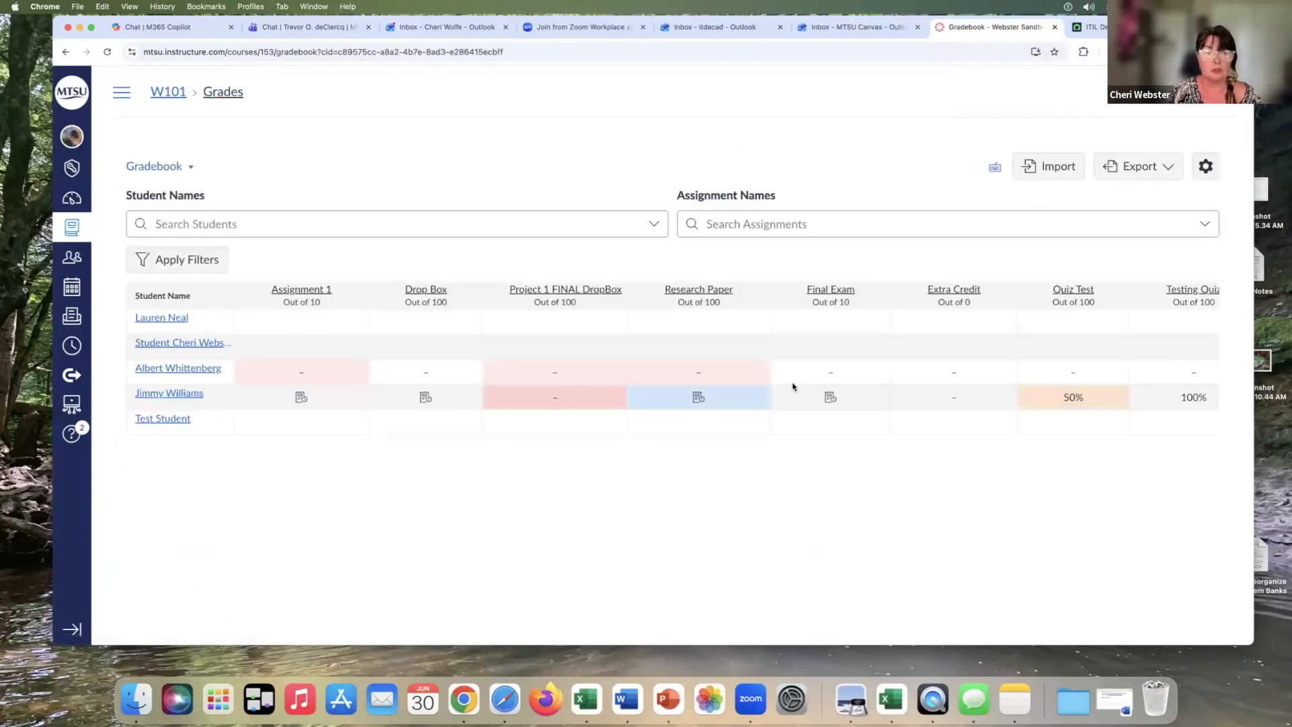
{"action": "left_click", "coordinate": [304, 371]}
{"action": "type", "text": "0"}
{"action": "key", "text": "Return"}
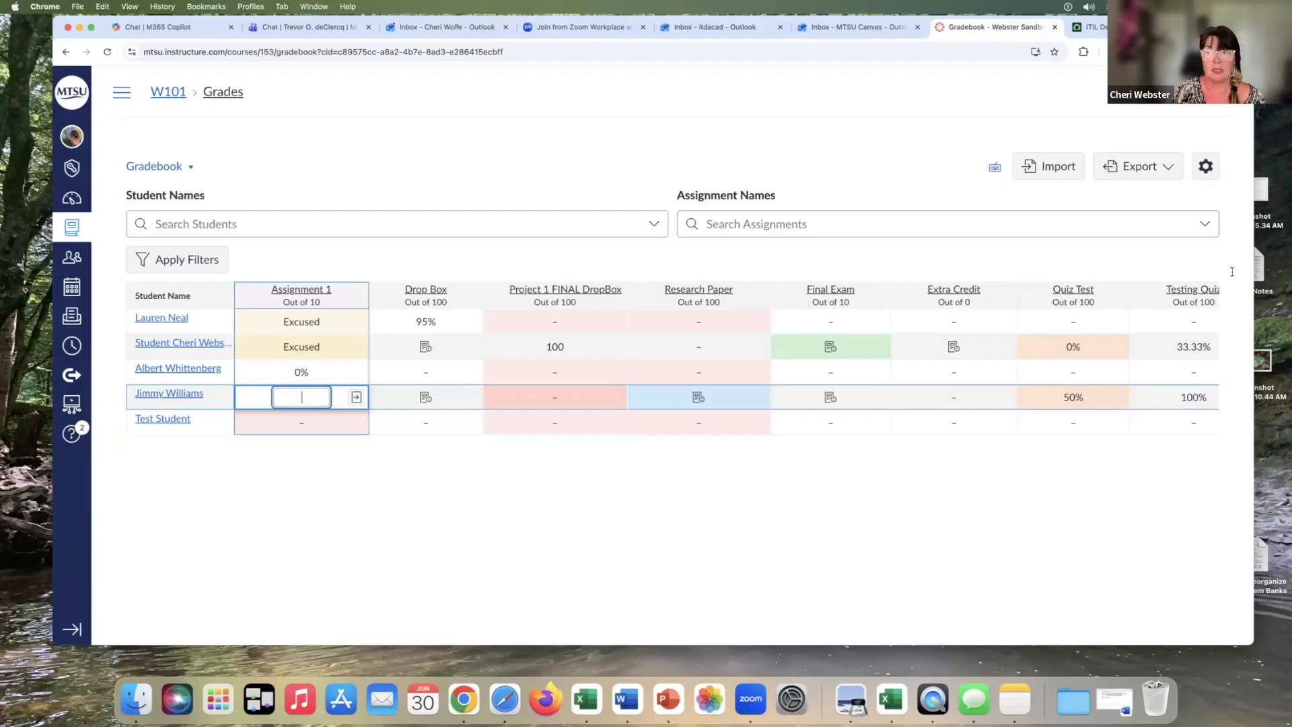
In gradebook late policies, enable automatic missing-submission grades and a 10% daily late deduction with a 50% lowest possible grade
{"action": "left_click", "coordinate": [1206, 167]}
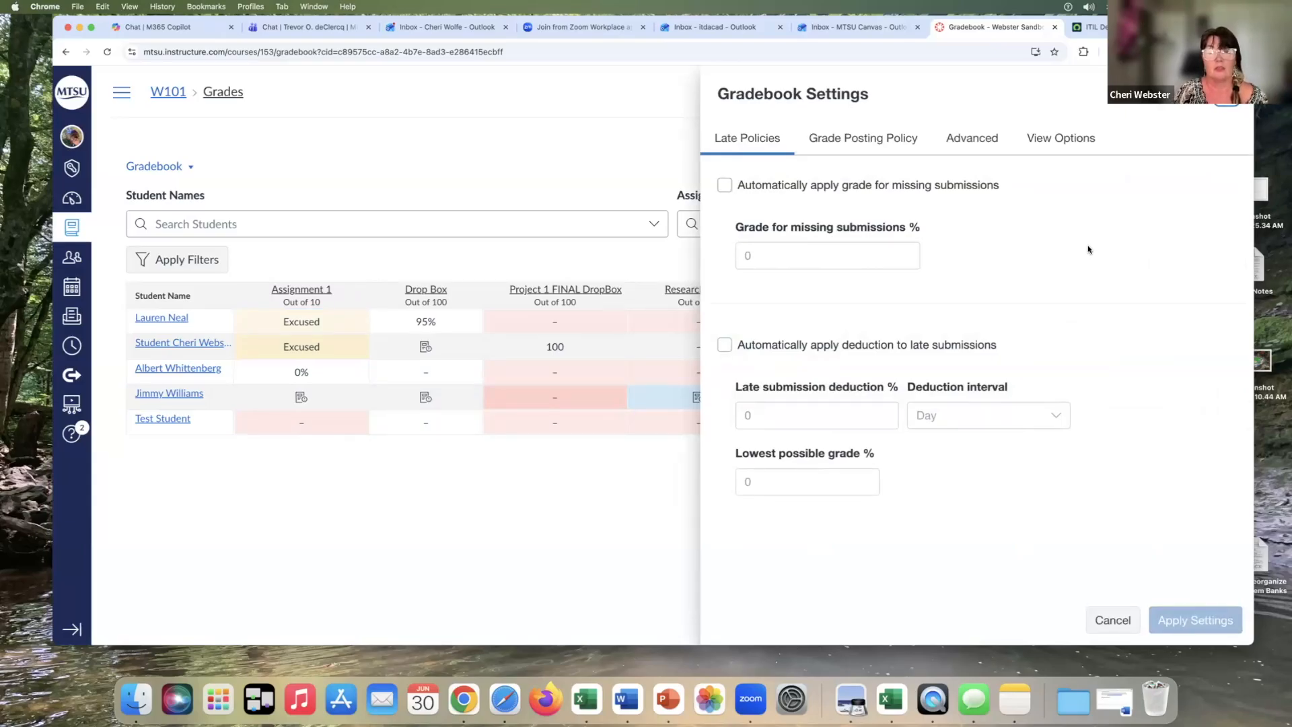
{"action": "left_click", "coordinate": [725, 186]}
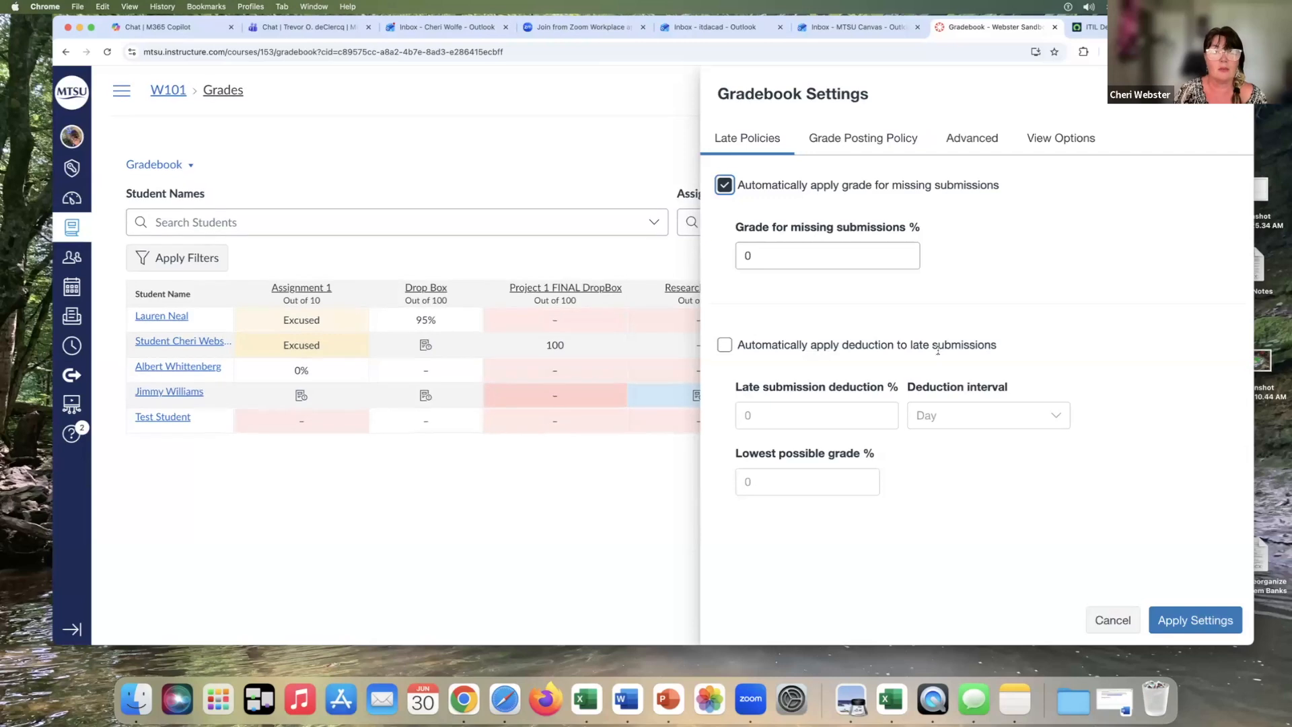
{"action": "left_click", "coordinate": [725, 345]}
{"action": "left_click", "coordinate": [745, 415]}
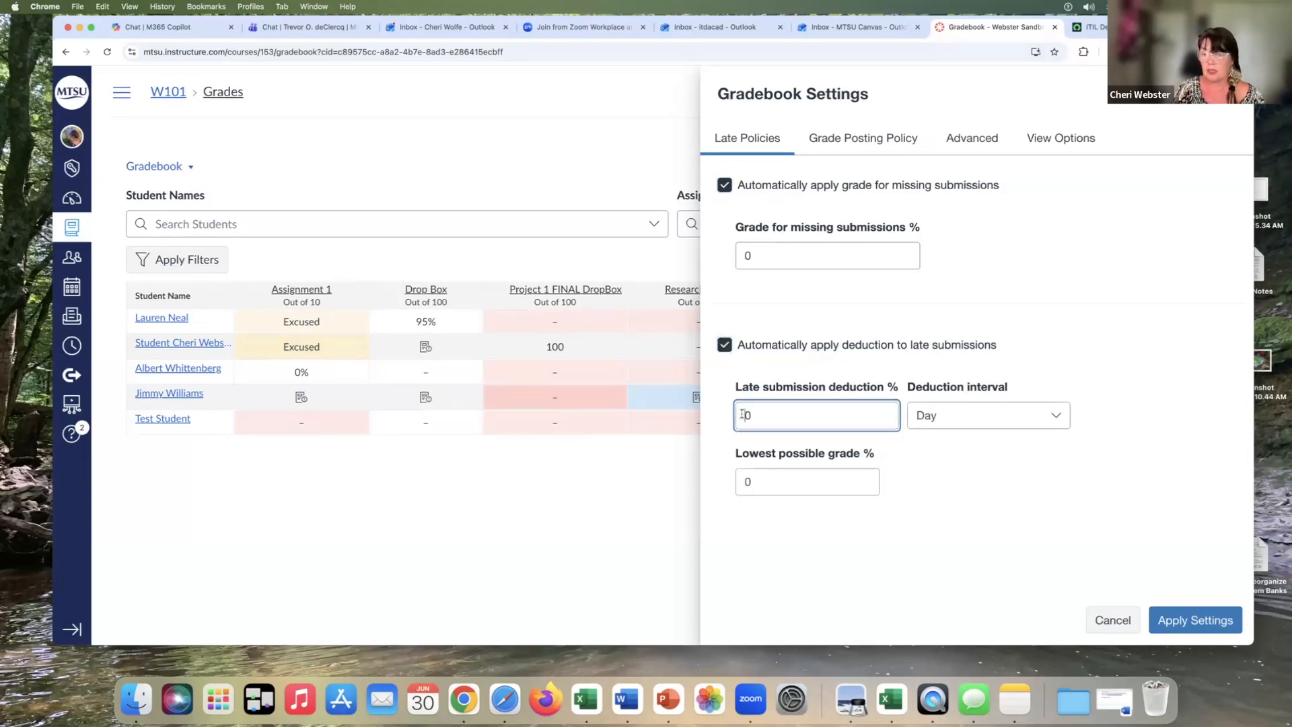
{"action": "type", "text": "1"}
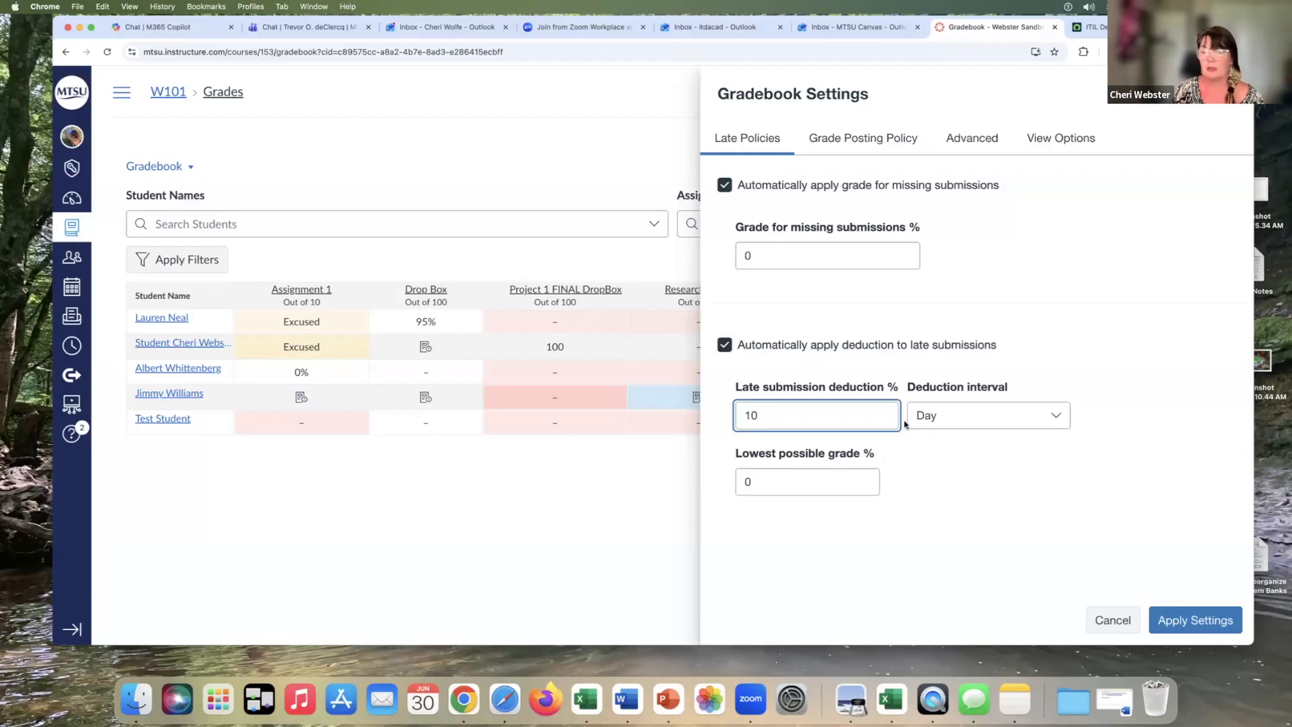
{"action": "left_click", "coordinate": [777, 486]}
{"action": "key", "text": "BackSpace"}
{"action": "type", "text": "50"}
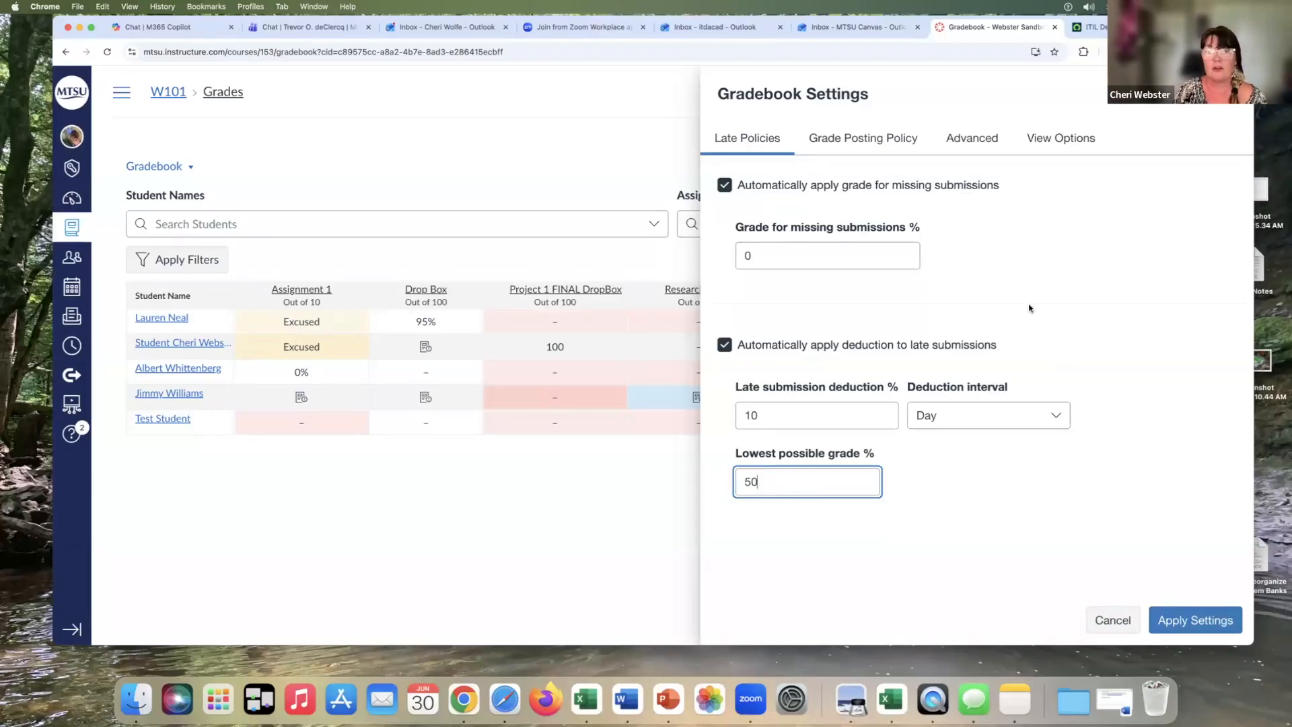
{"action": "left_click", "coordinate": [866, 137]}
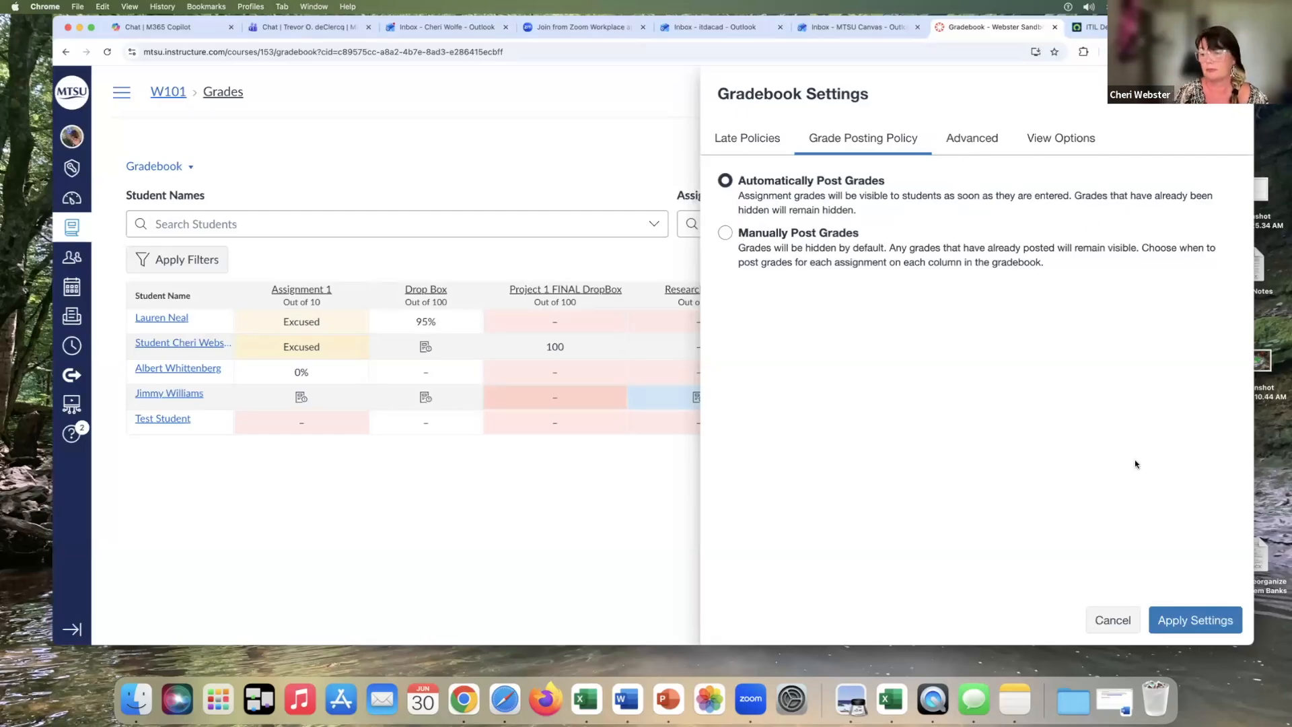
{"action": "left_click", "coordinate": [743, 141]}
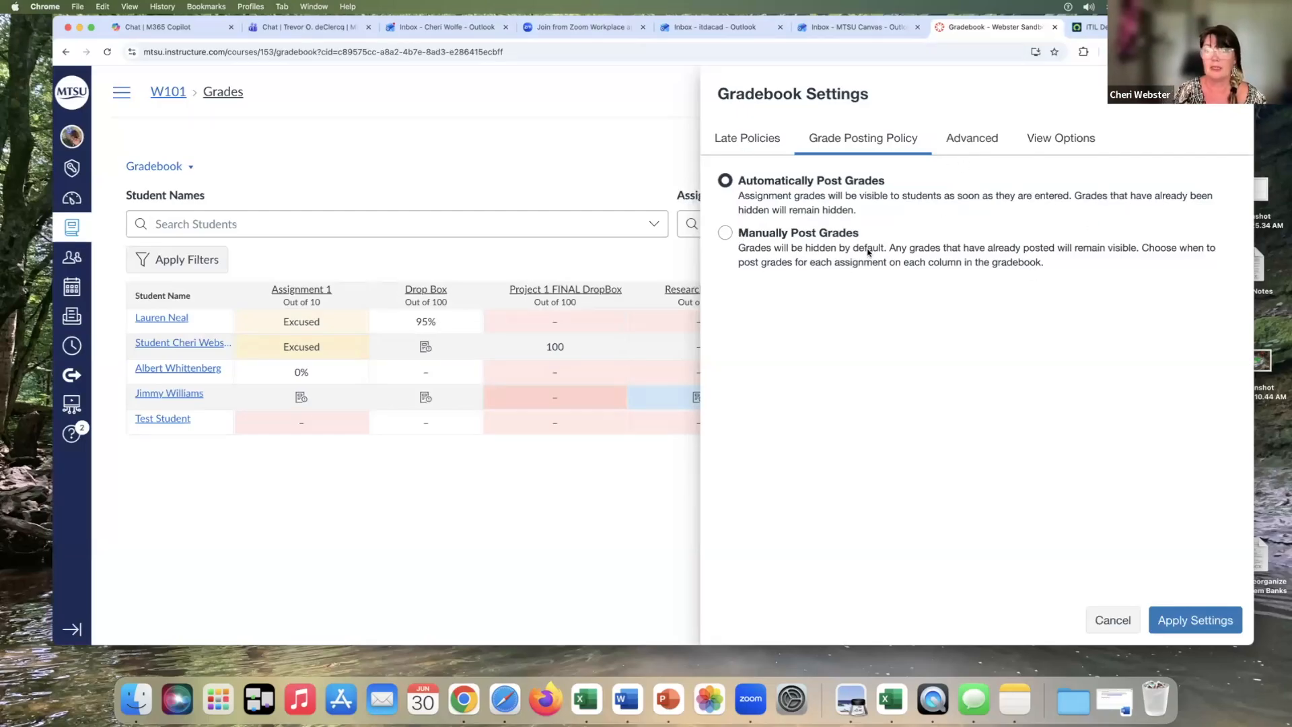
Apply the new late policy settings and review the gradebook's assignment and assignment-group total columns across all students
{"action": "left_click", "coordinate": [1178, 621]}
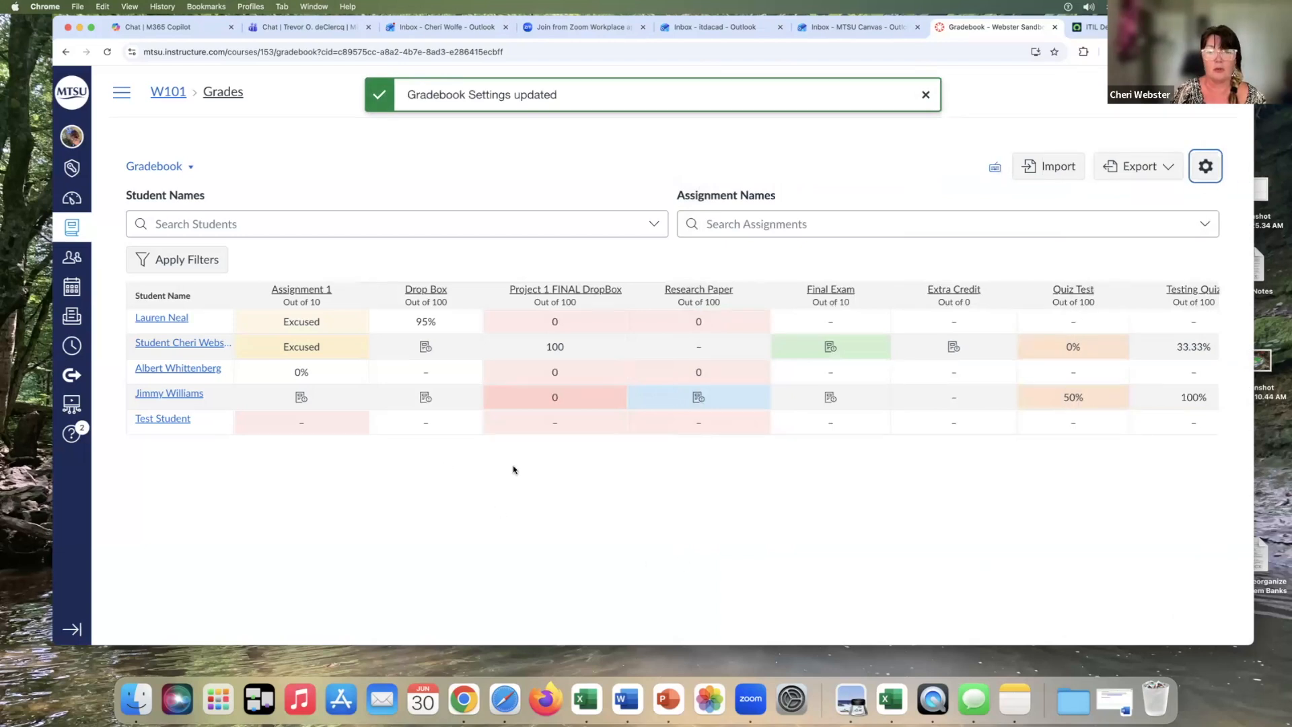
{"action": "scroll", "coordinate": [513, 469], "scroll_direction": "right", "scroll_amount": 2}
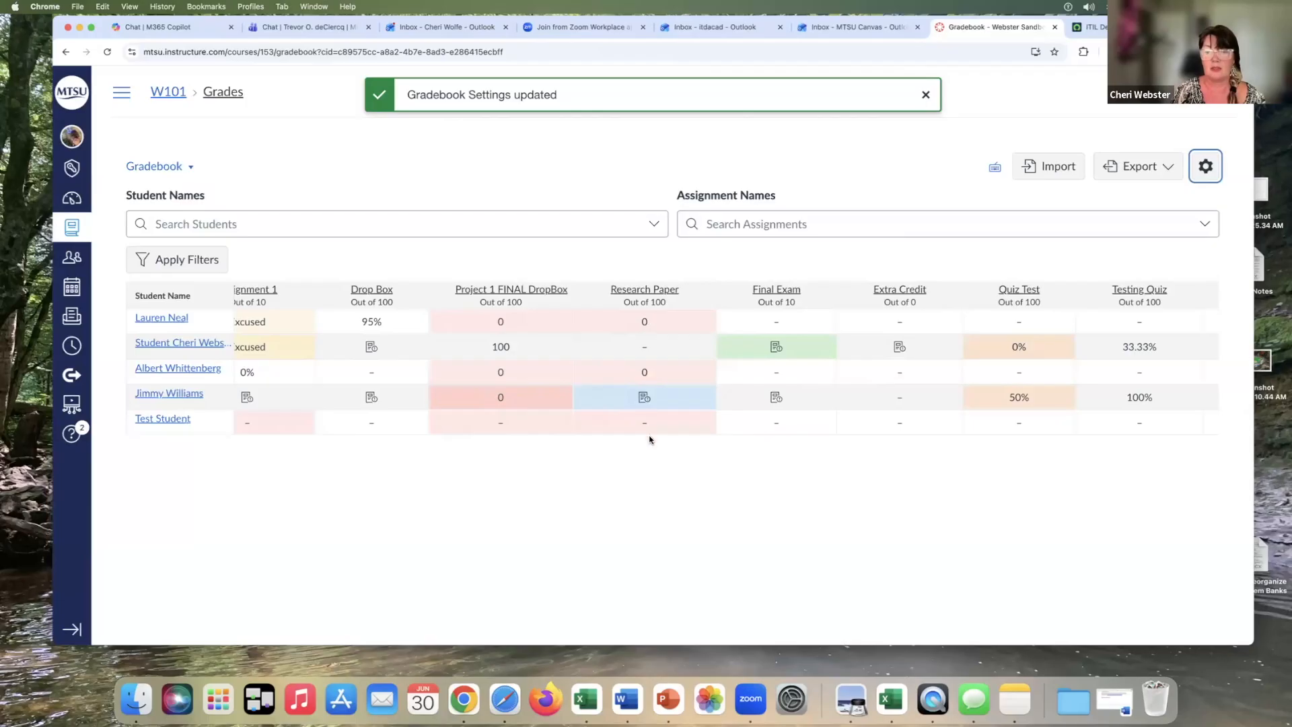
{"action": "scroll", "coordinate": [650, 439], "scroll_direction": "right", "scroll_amount": 10}
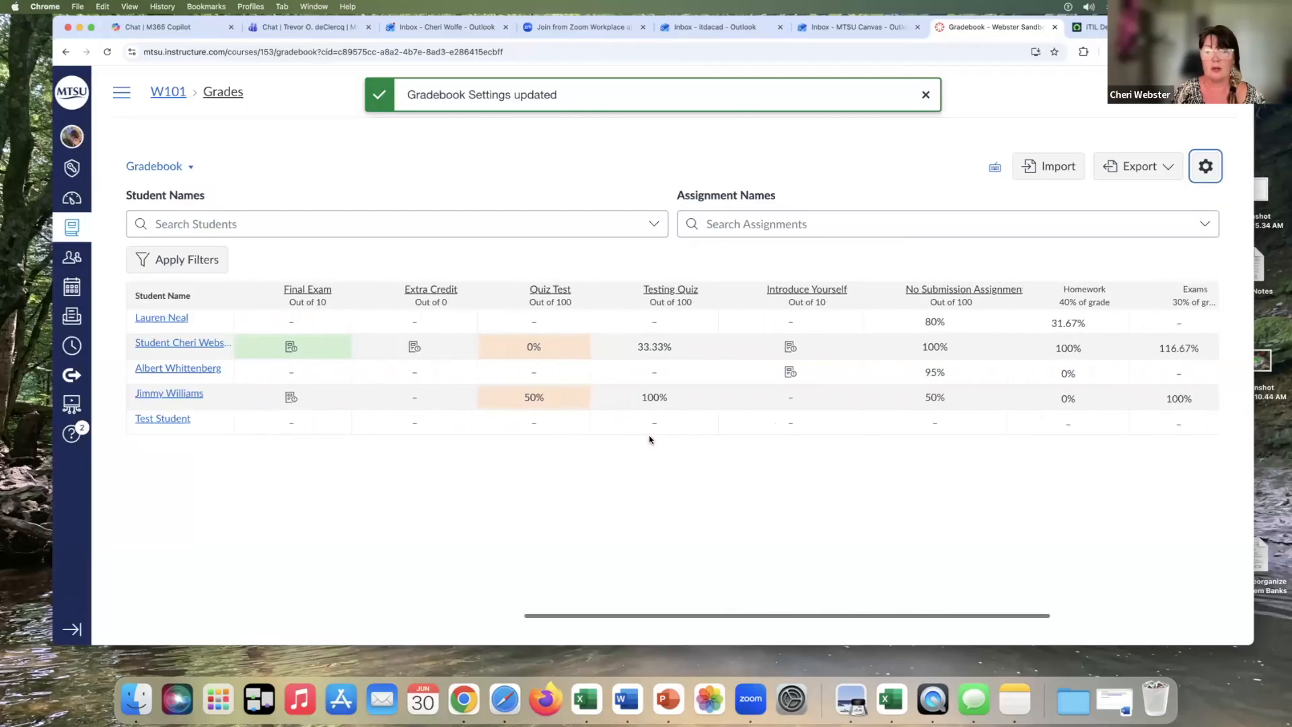
{"action": "scroll", "coordinate": [650, 440], "scroll_direction": "left", "scroll_amount": 12}
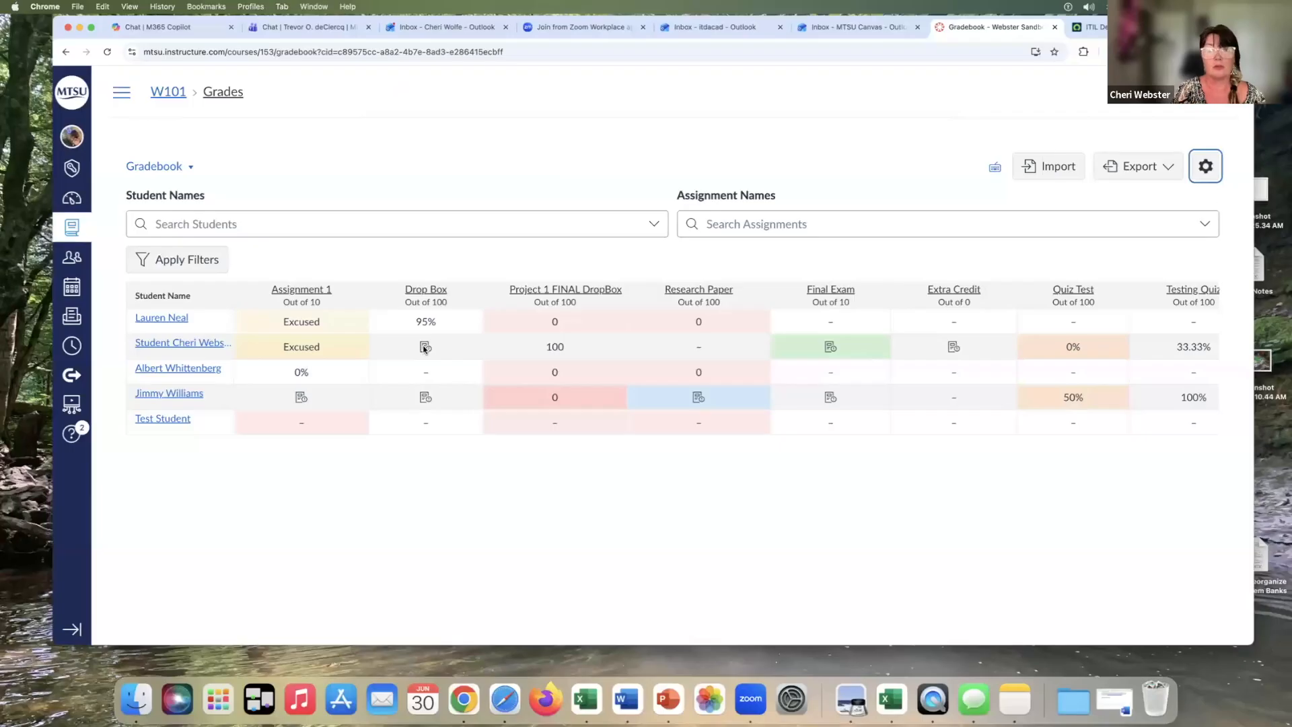
{"action": "scroll", "coordinate": [572, 322], "scroll_direction": "right", "scroll_amount": 4}
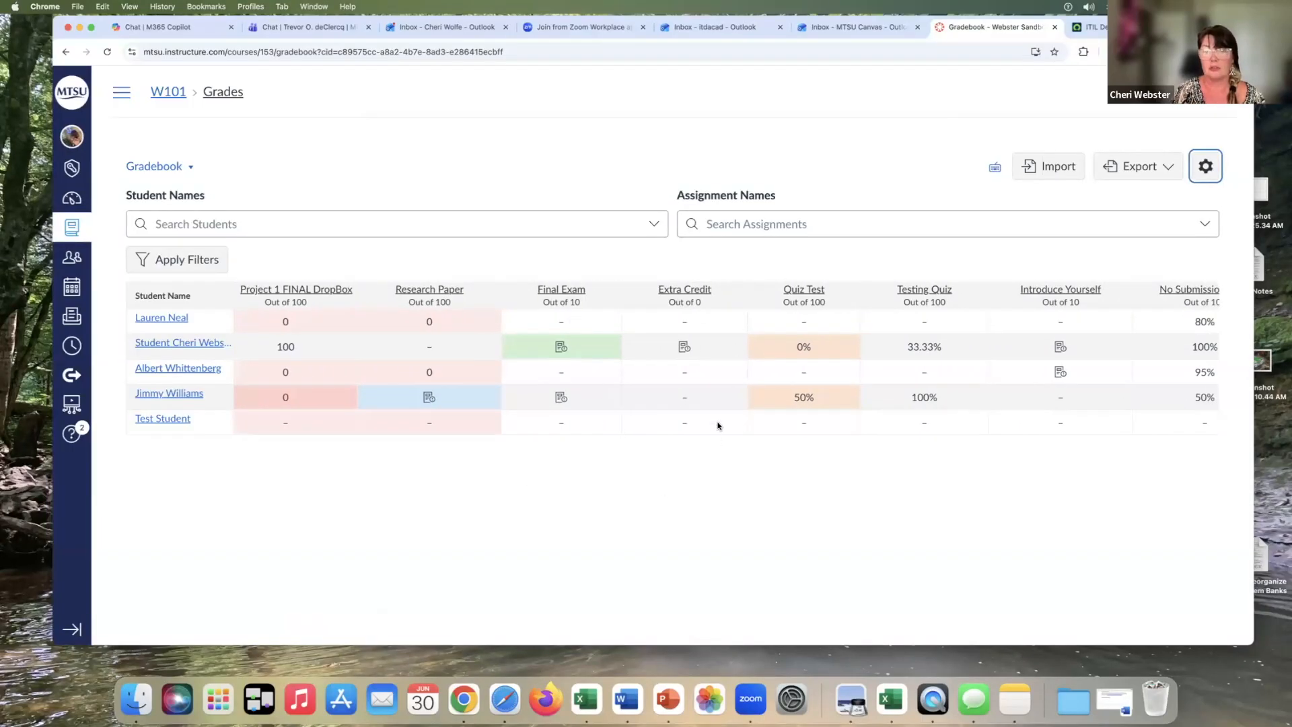
{"action": "scroll", "coordinate": [770, 513], "scroll_direction": "right", "scroll_amount": 10}
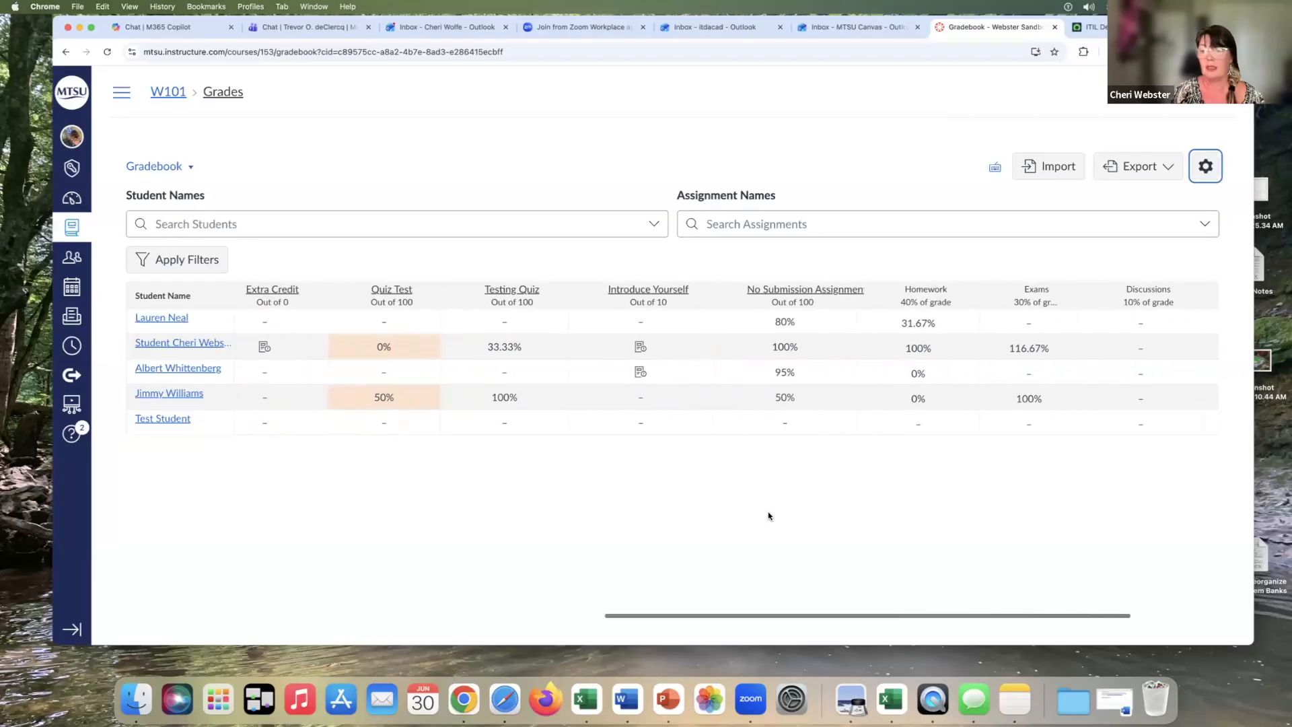